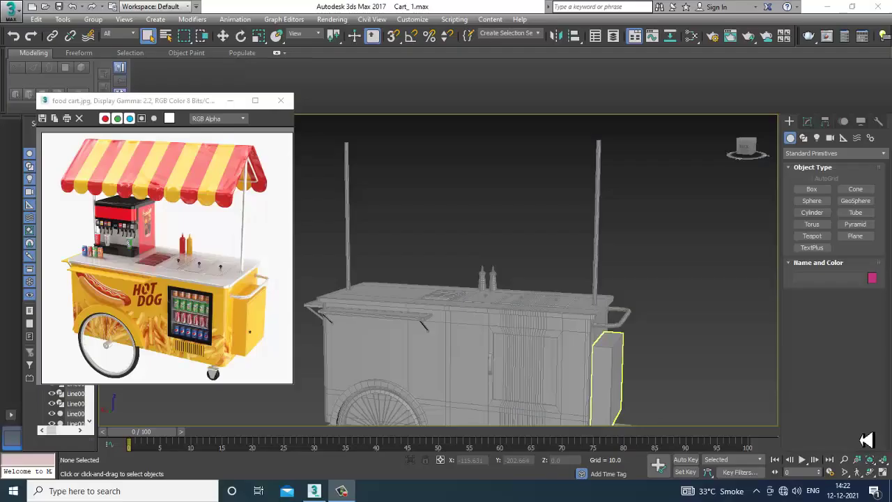
- Examine the drinks dispenser in the reference photo and the matching empty counter area beside the sausage tray
mouse_move(491, 272)
middle_mouse_down("alt")
mouse_move(482, 271)
mouse_move(489, 284)
middle_mouse_up("alt")
scroll(490, 285, "up", 4)
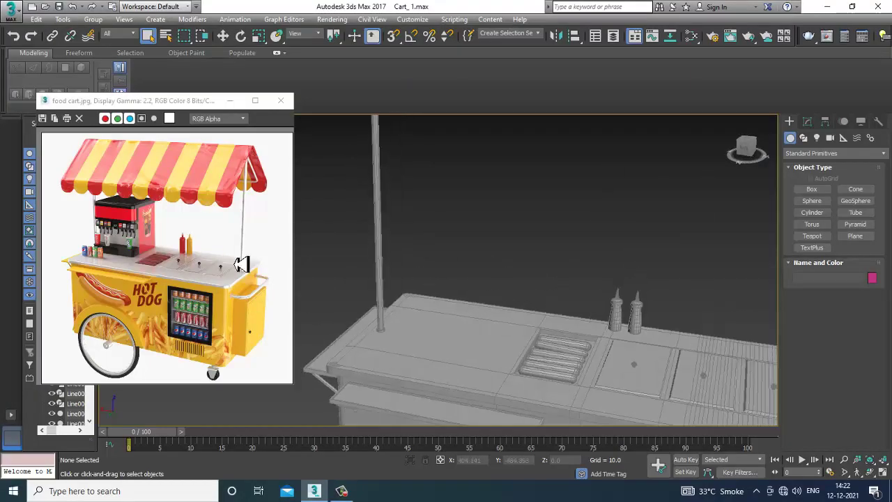
scroll(128, 235, "up", 3)
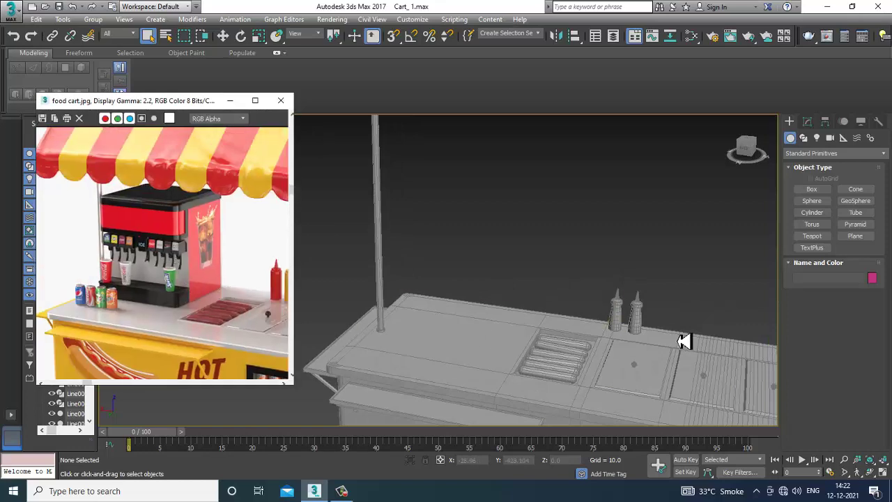
middle_click_drag(520, 330, 545, 295)
scroll(544, 294, "up", 3)
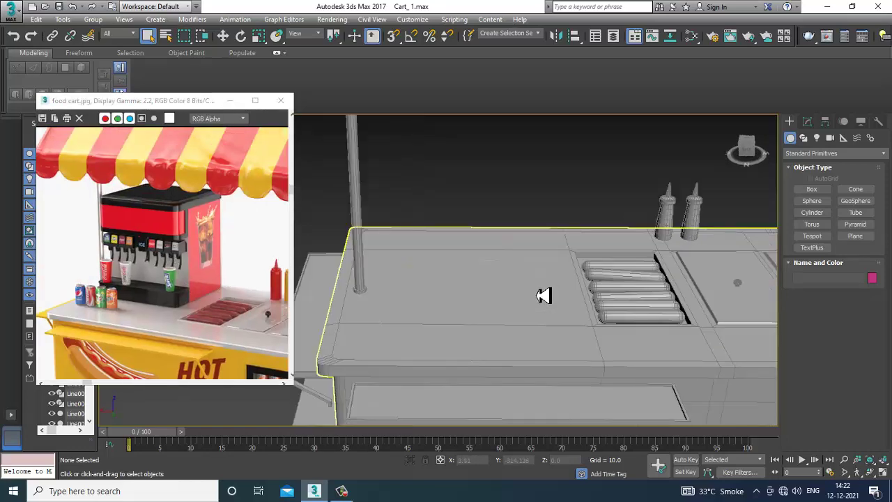
scroll(213, 253, "up", 1)
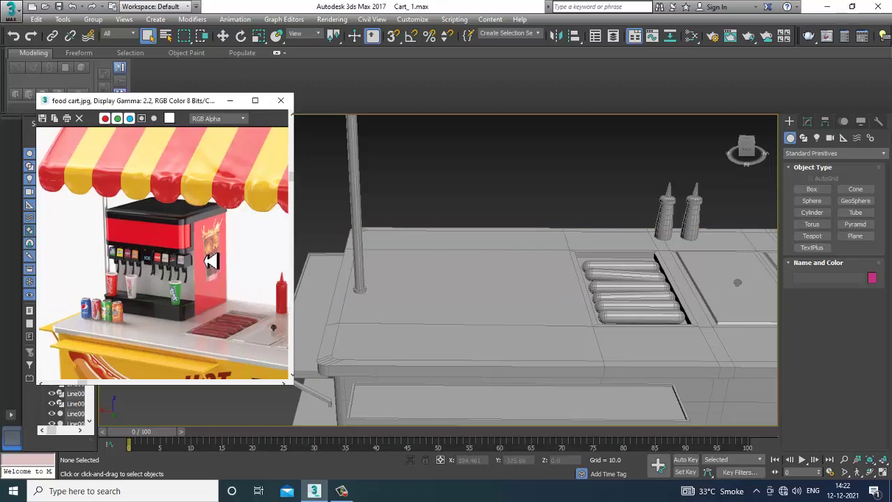
scroll(536, 298, "up", 2)
middle_click_drag(531, 300, 599, 296, "alt")
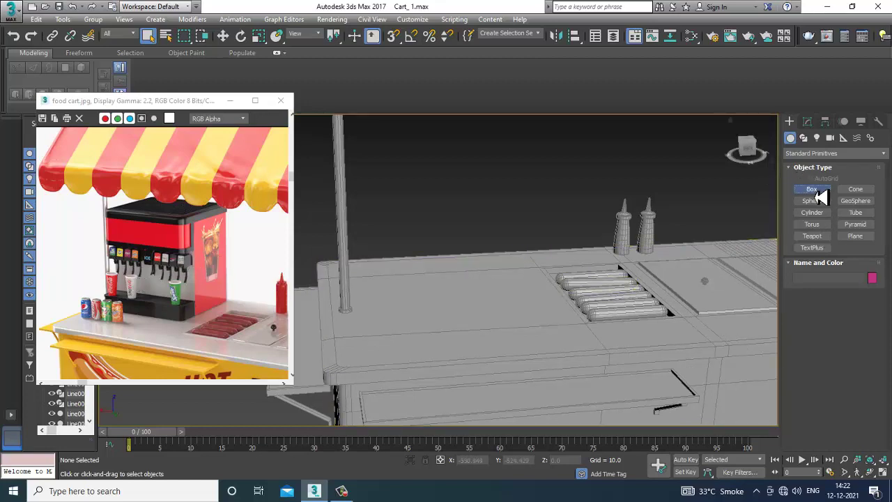
- Create a tall box with a base about 29 by 56 on the empty counter area beside the sausage tray
left_click(813, 190)
middle_click_drag(499, 299, 499, 314, "alt")
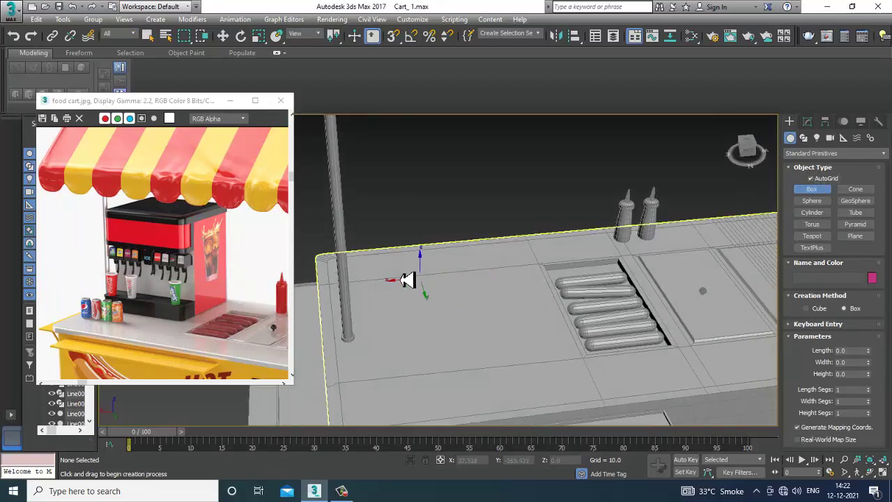
key("alt+w")
key("alt+w")
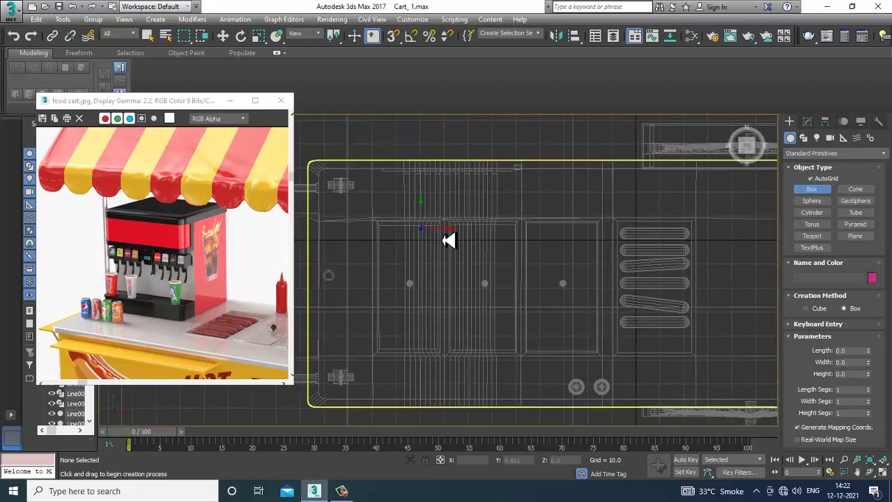
middle_click_drag(376, 186, 573, 303)
left_click_drag(580, 295, 452, 363)
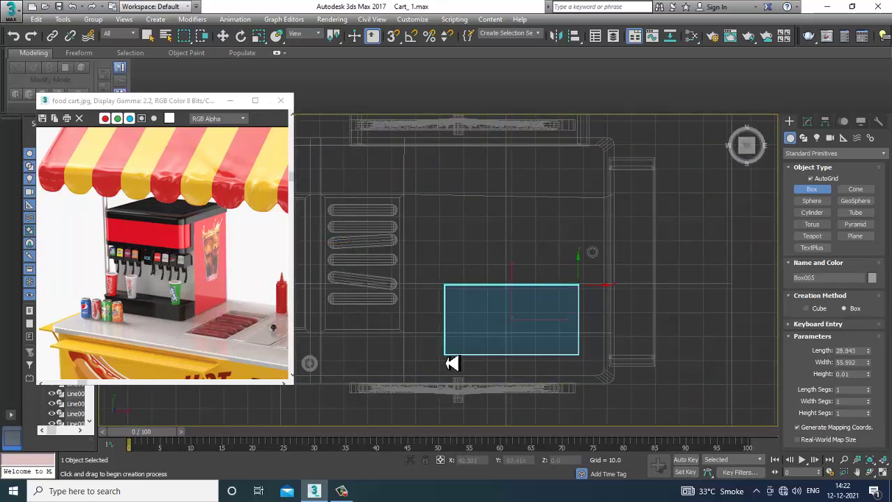
left_click(469, 203)
- Scale the box down slightly and move it back along the Y axis to about -46.6
key("w")
key("alt+w")
middle_click(645, 364)
key("alt+w")
middle_click_drag(606, 316, 563, 330, "alt")
key("r")
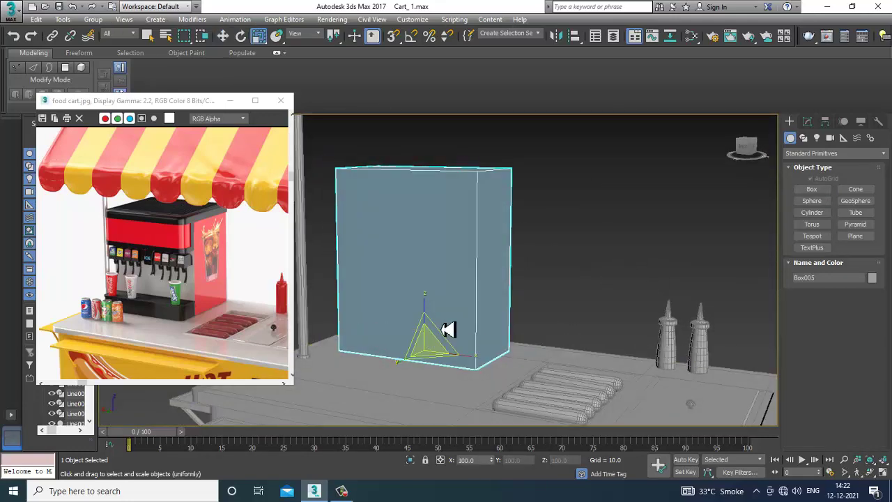
mouse_move(434, 313)
left_mouse_down()
mouse_move(436, 327)
mouse_move(434, 318)
left_mouse_up()
middle_click_drag(507, 318, 392, 358, "alt")
key("w")
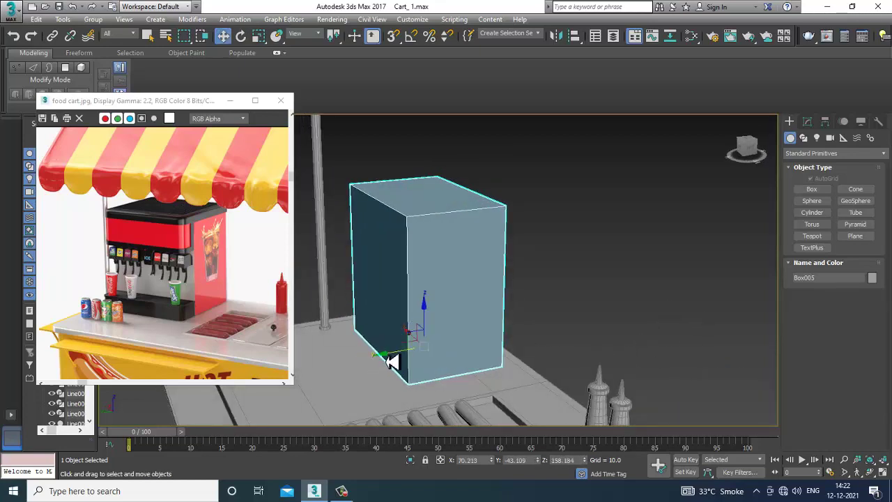
left_click_drag(391, 360, 398, 360)
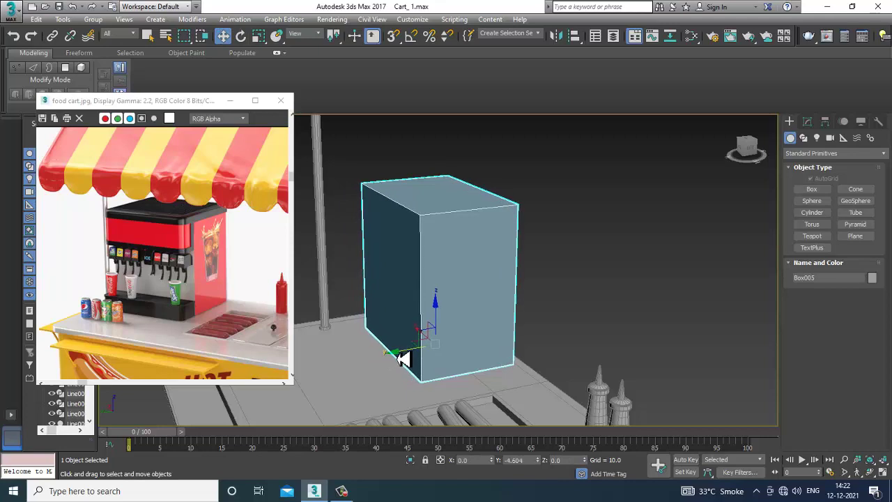
- Convert the box to Editable Poly and add a horizontal edge loop with Swift Loop in its upper part
middle_click_drag(398, 358, 478, 278, "alt")
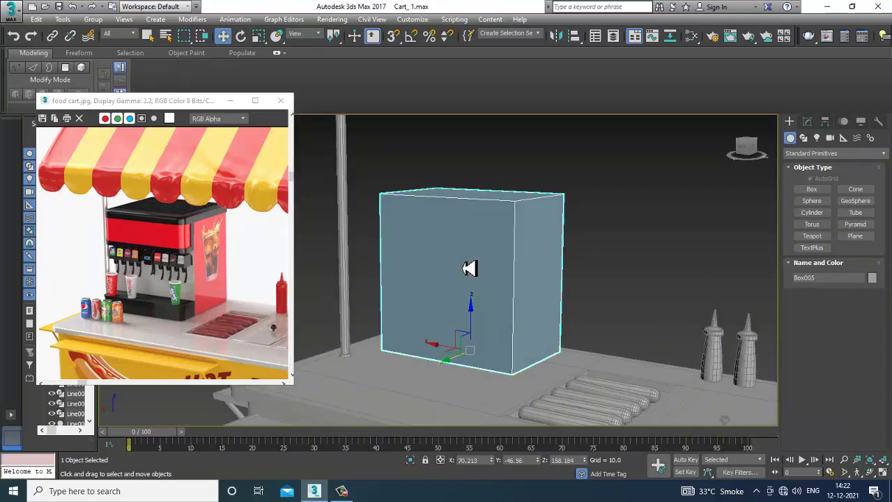
right_click(457, 223)
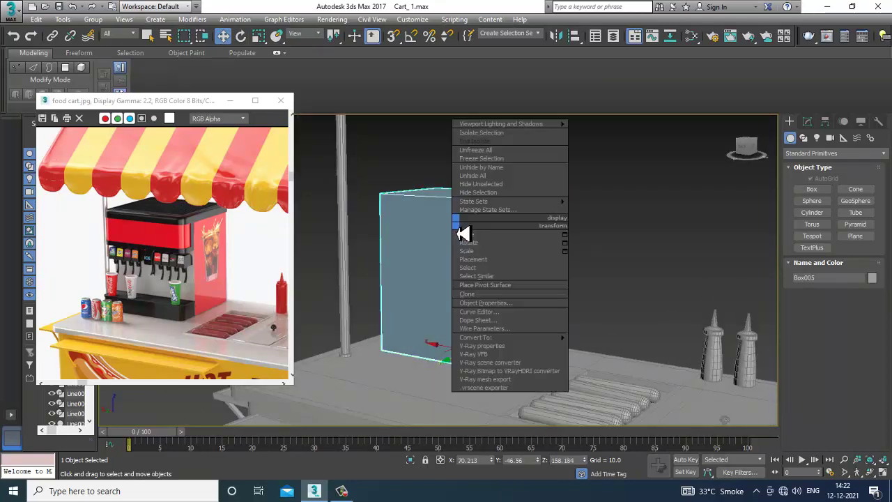
mouse_move(556, 348)
left_click(625, 345)
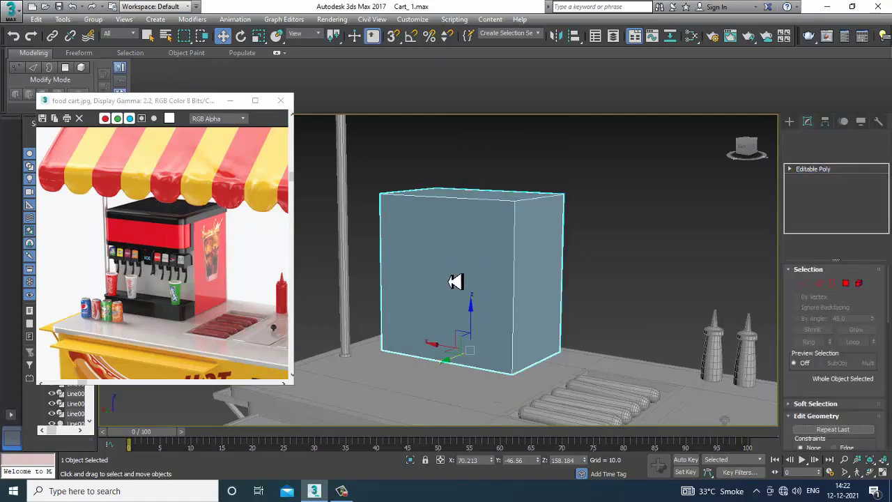
middle_click_drag(451, 353, 521, 341, "alt")
left_click(399, 68)
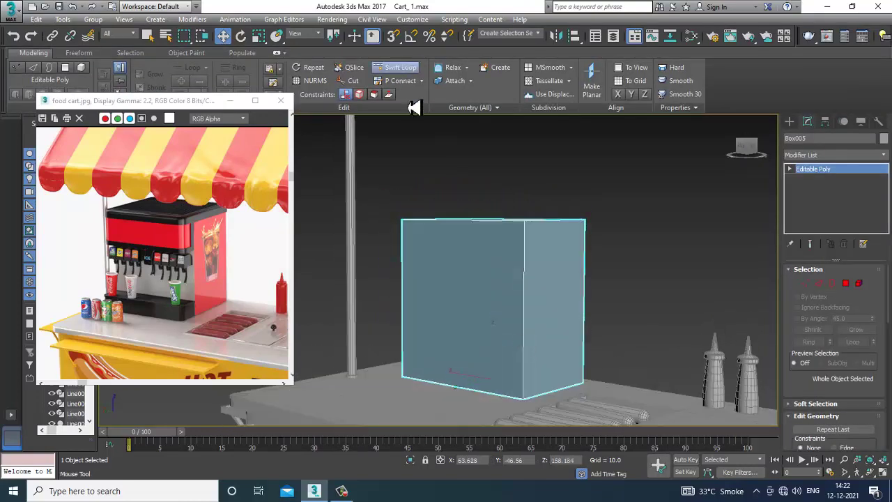
left_click(526, 273)
right_click(542, 281)
- Extrude the upper front polygon of the box forward to form the dispenser's overhanging head
middle_click_drag(526, 276, 584, 289, "alt")
left_click(845, 284)
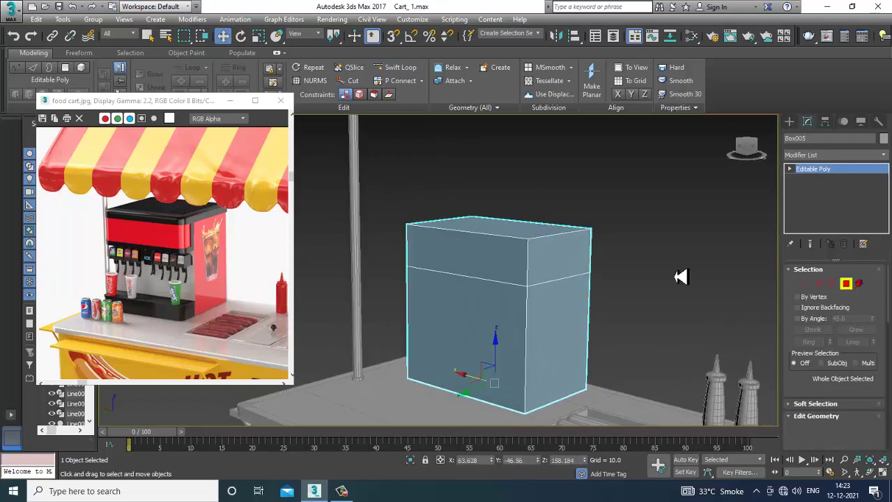
left_click(547, 267)
scroll(828, 394, "down", 2)
left_click(826, 380)
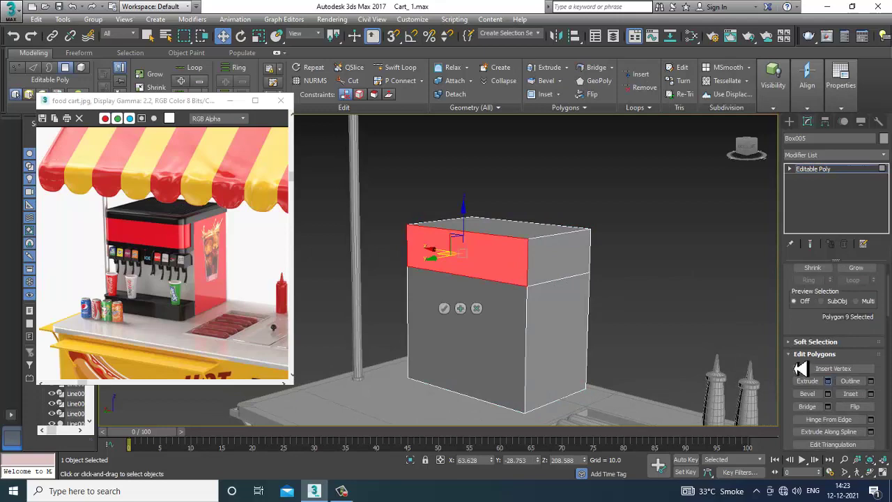
middle_click_drag(589, 259, 396, 301, "alt")
left_click(444, 308)
- Chamfer the two front vertical edges of the overhanging head with several segments into rounded corners
middle_click_drag(535, 285, 501, 291, "alt")
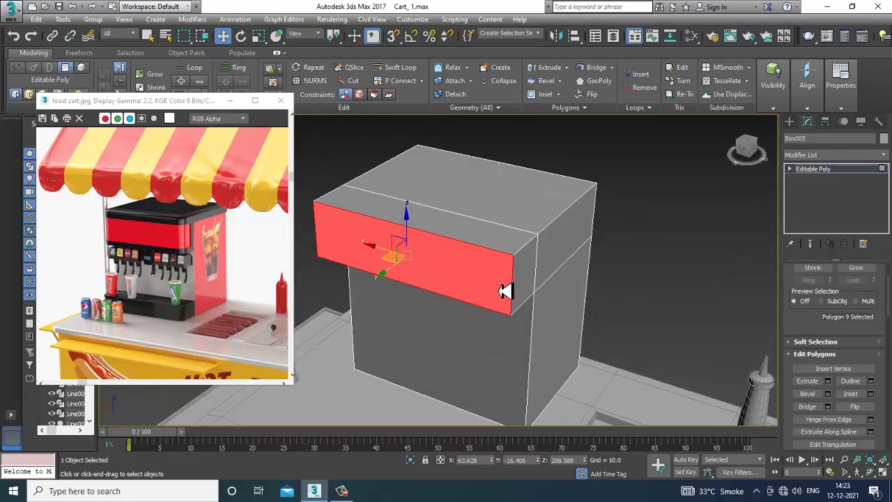
key("2")
left_click(512, 288)
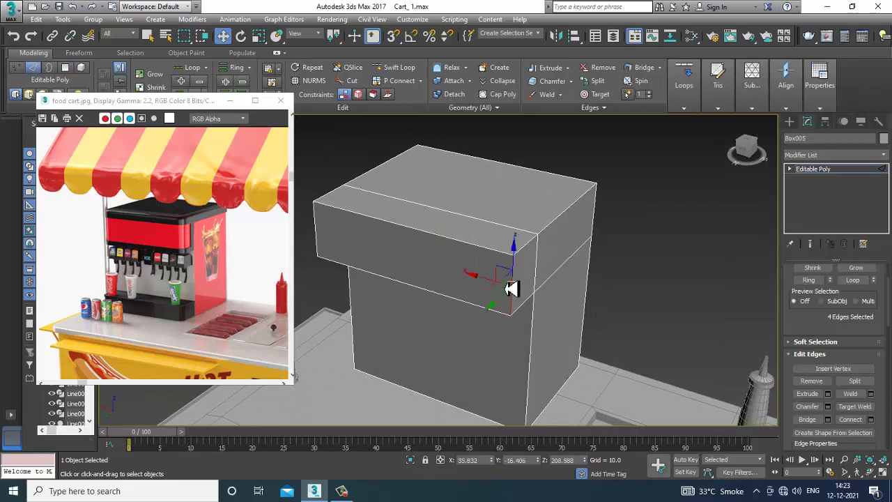
left_click(318, 236, "ctrl")
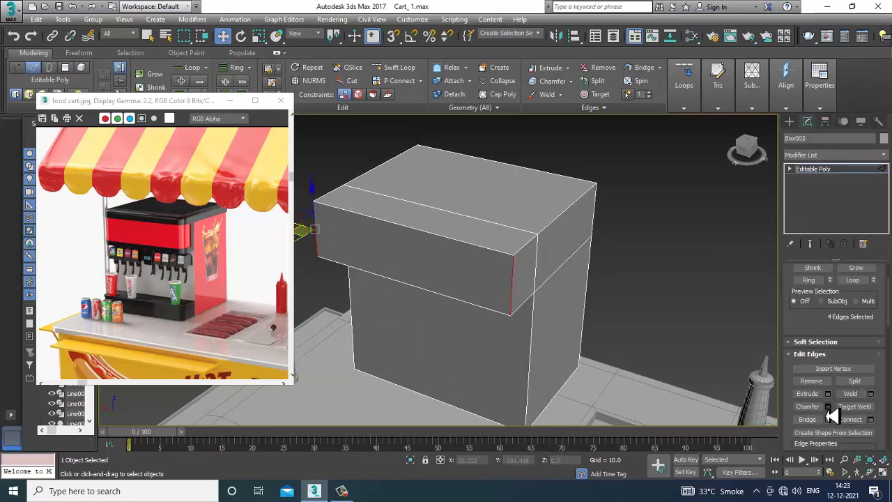
left_click(828, 407)
left_click(447, 307)
left_click(448, 307)
left_click_drag(448, 296, 453, 284)
left_click(445, 374)
- Add two horizontal edge loops with Swift Loop, one near the upper and one near the lower edge of the head
middle_click_drag(541, 366, 528, 287, "alt")
left_click(406, 69)
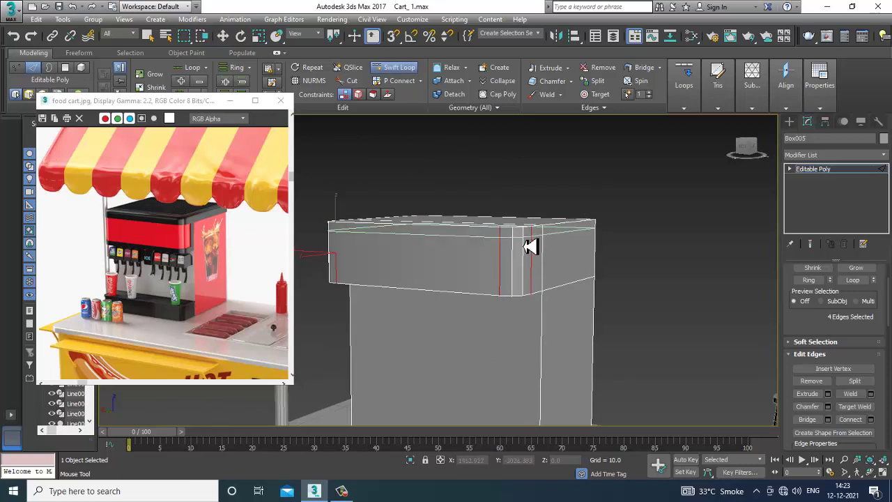
left_click(531, 246)
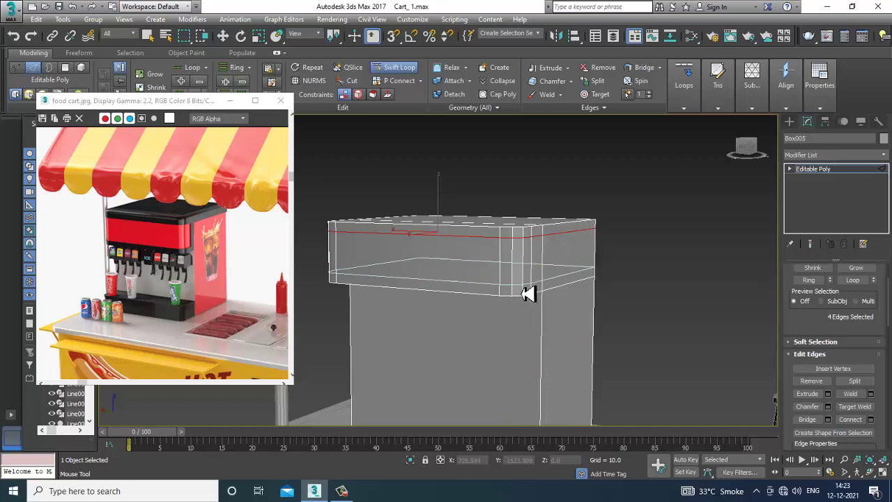
middle_click_drag(551, 272, 530, 282, "alt")
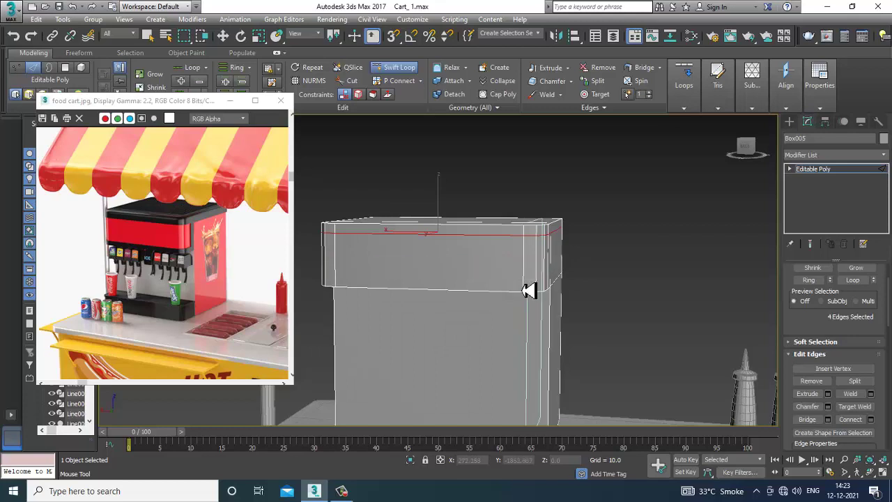
right_click(557, 283)
- Select the border polygons framing the head's front and rounded corners and extrude them outward by local normal about 0.46
middle_click_drag(589, 276, 545, 287, "alt")
key("4")
left_click(505, 269, "shift")
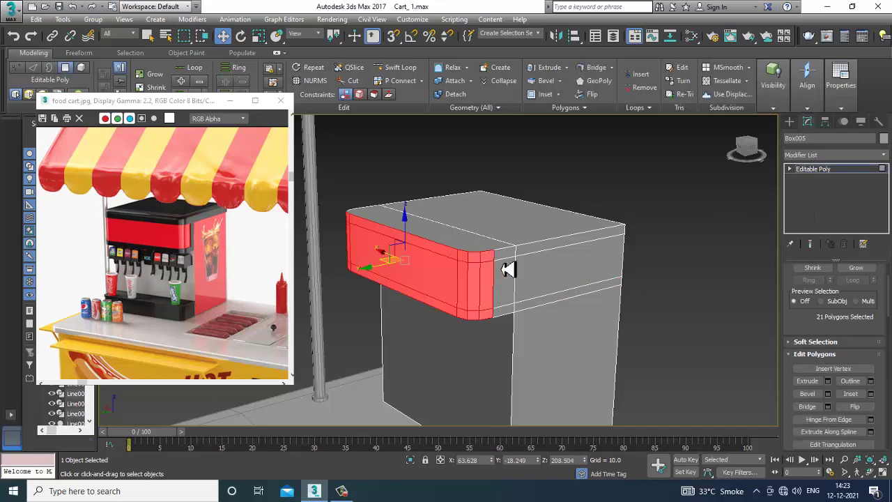
left_click(507, 259)
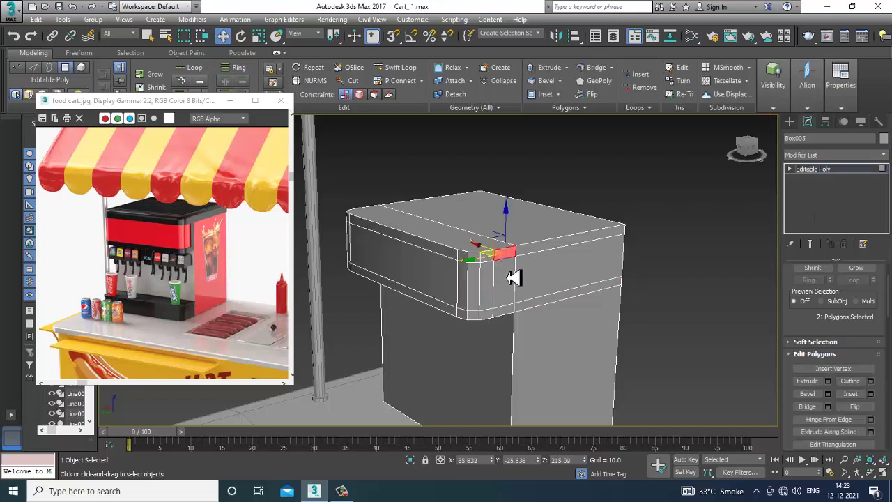
left_click(512, 307, "ctrl")
left_click(494, 312, "ctrl")
left_click(480, 315, "ctrl")
left_click(469, 320, "ctrl")
left_click(462, 315, "ctrl")
left_click(487, 258, "ctrl")
left_click(473, 258, "ctrl")
left_click(465, 257, "ctrl")
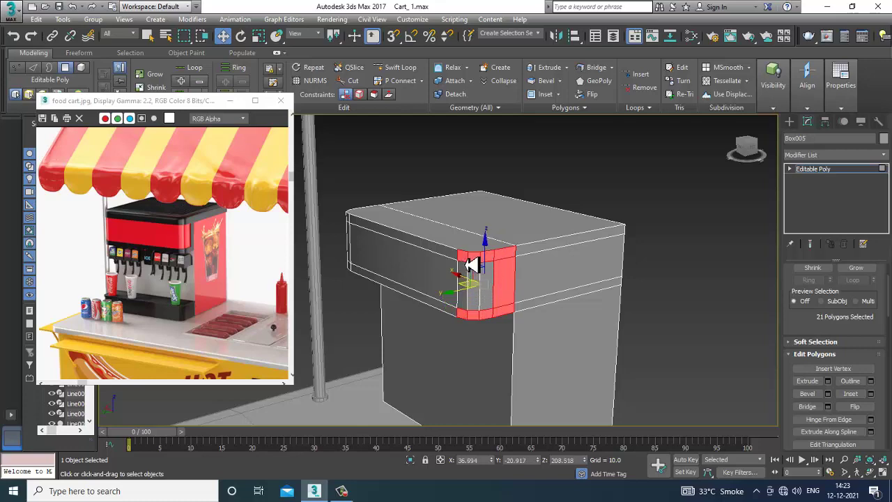
left_click(450, 253, "ctrl")
middle_click_drag(464, 300, 524, 280, "alt")
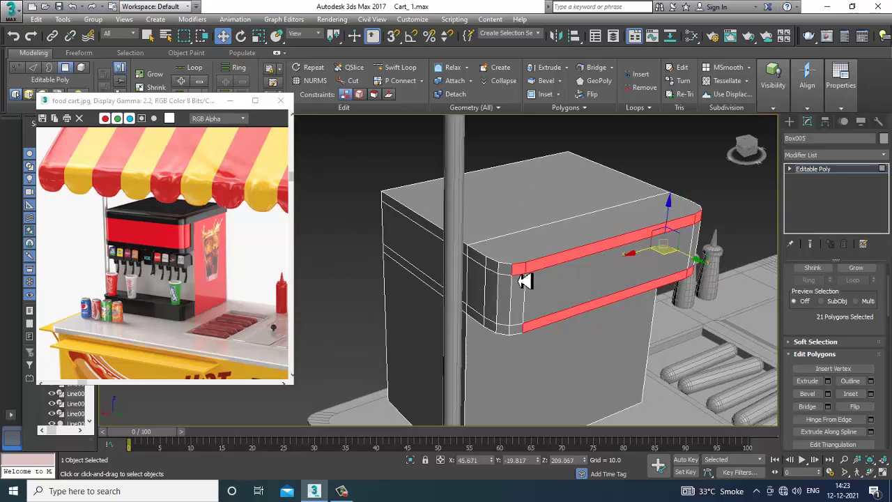
left_click(516, 334, "ctrl")
left_click(504, 333, "ctrl")
left_click(506, 272, "ctrl")
left_click(493, 272, "ctrl")
left_click(481, 266, "ctrl")
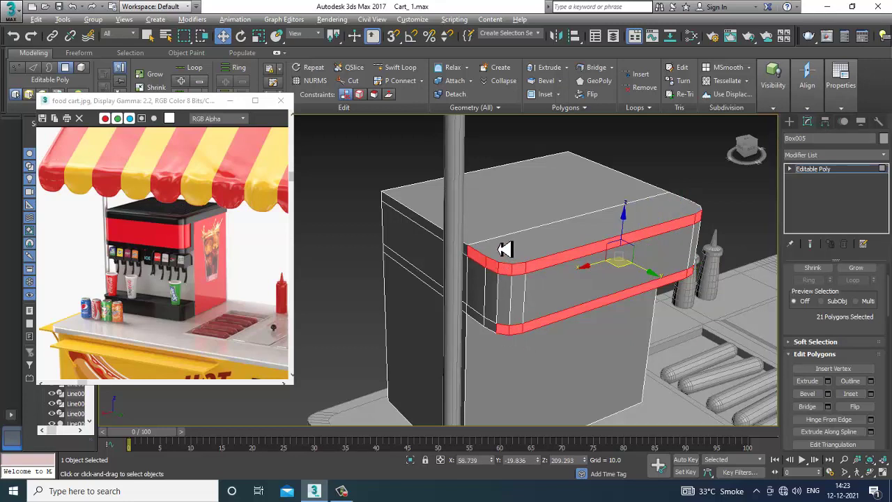
middle_click_drag(507, 250, 482, 243, "alt")
left_click(467, 275, "ctrl")
left_click(464, 303, "ctrl")
left_click(473, 310, "ctrl")
left_click(828, 382)
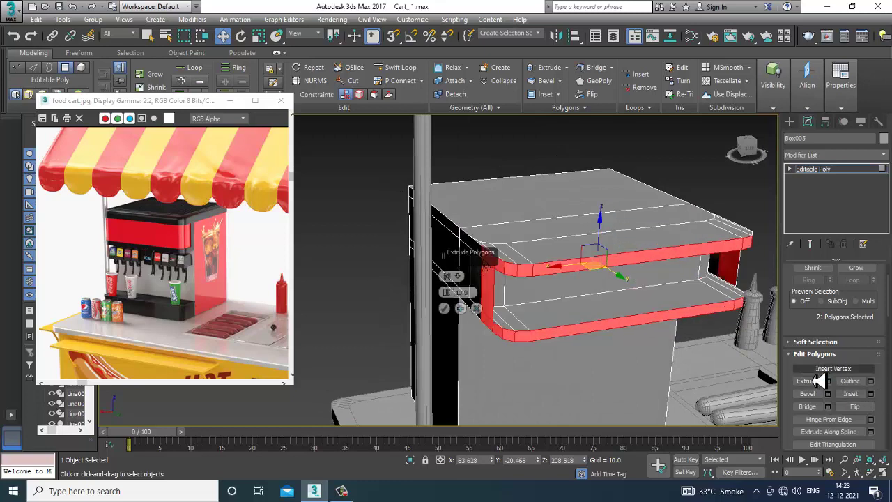
left_click(452, 276)
left_click(489, 299)
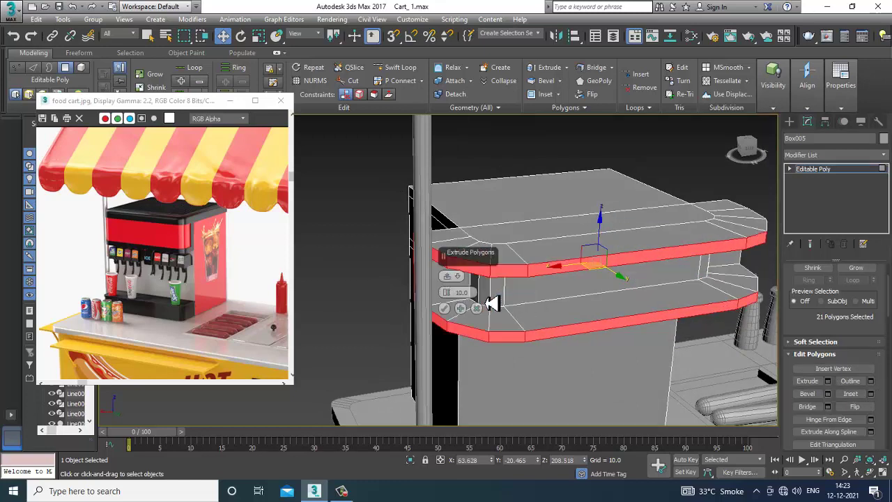
left_click_drag(451, 298, 467, 342)
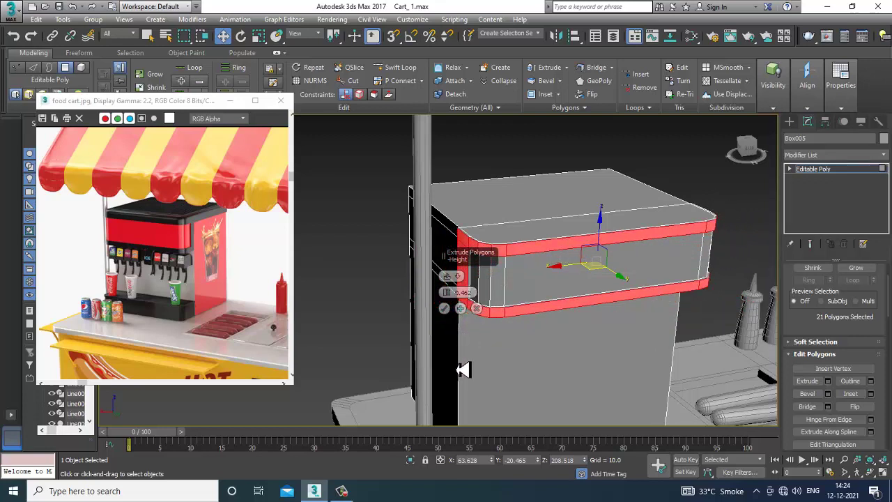
left_click(445, 309)
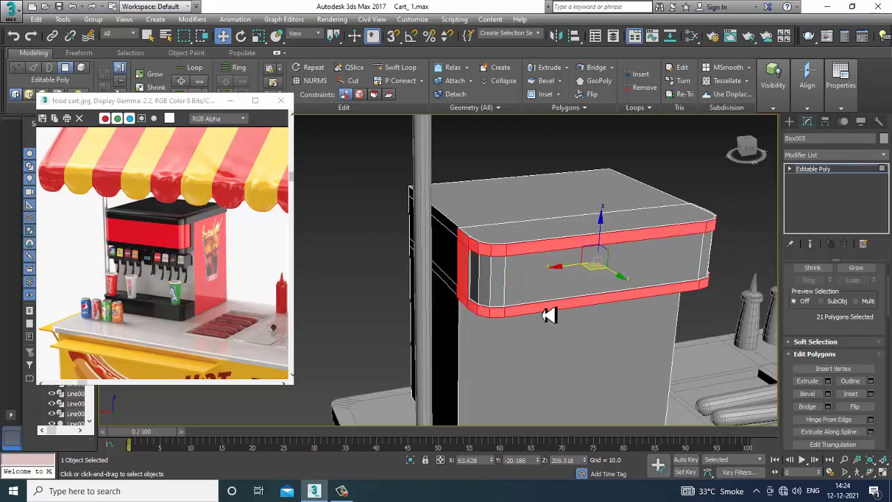
- Add a horizontal edge loop with Swift Loop near the base of the dispenser body
middle_click_drag(684, 305, 466, 87, "alt")
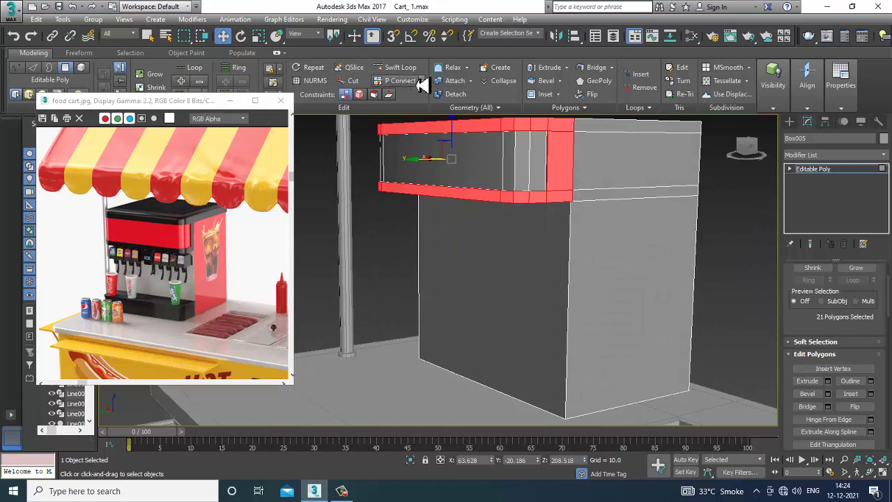
left_click(402, 68)
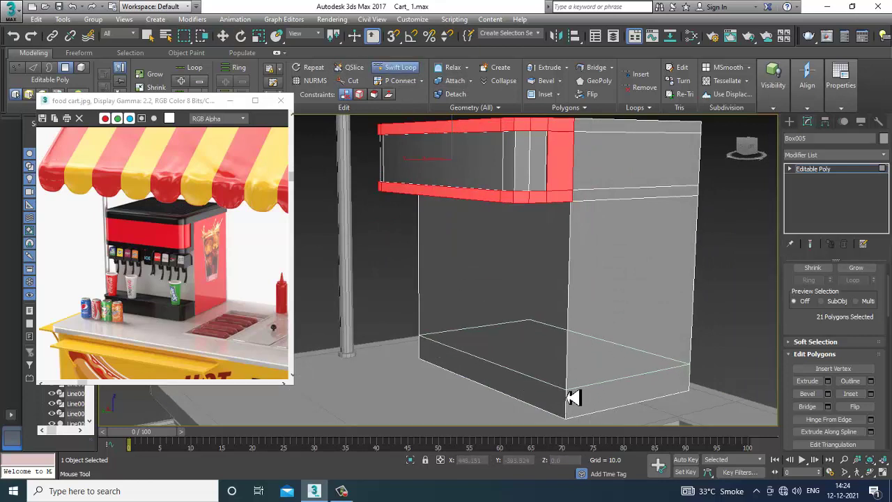
left_click(570, 394)
right_click(632, 355)
middle_click_drag(632, 354, 628, 362, "alt")
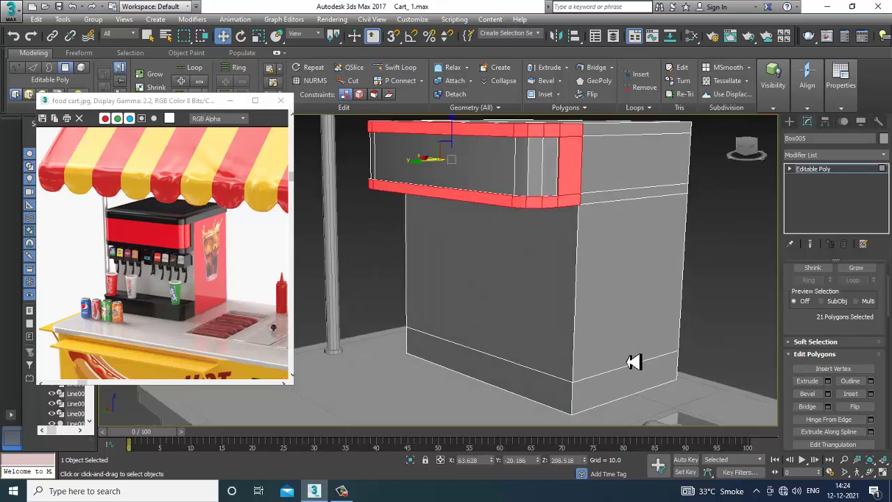
- Extrude the front polygon at the dispenser's base outward about 14.2 into a drip-tray ledge and fine-tune its position along Y
key("4")
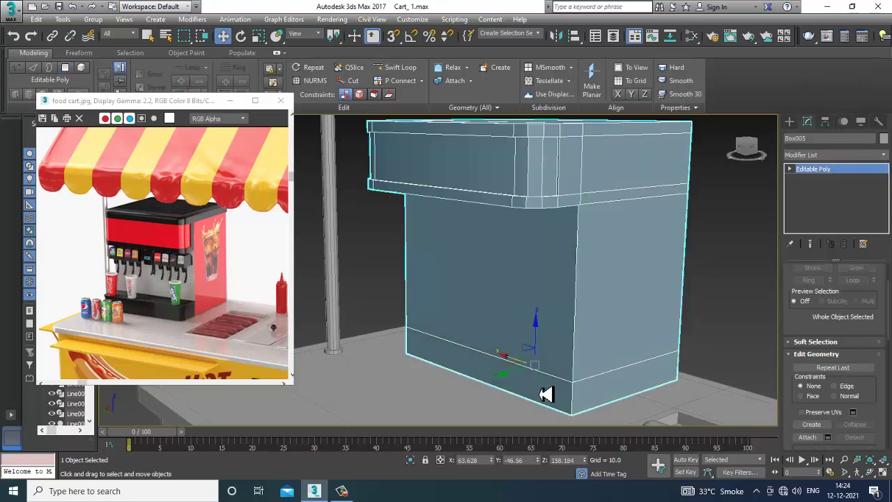
key("4")
left_click(538, 393)
middle_click_drag(574, 388, 605, 391, "alt")
left_click(828, 381)
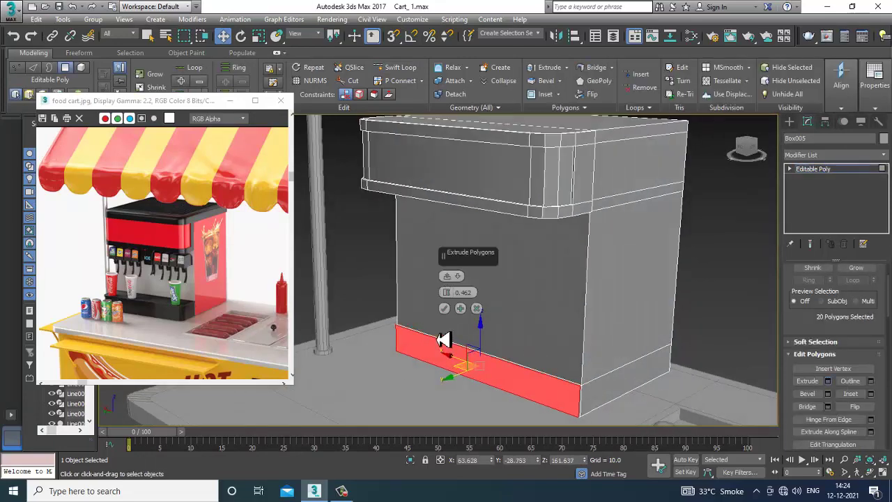
left_click_drag(451, 299, 442, 243)
middle_click_drag(442, 243, 503, 309, "alt")
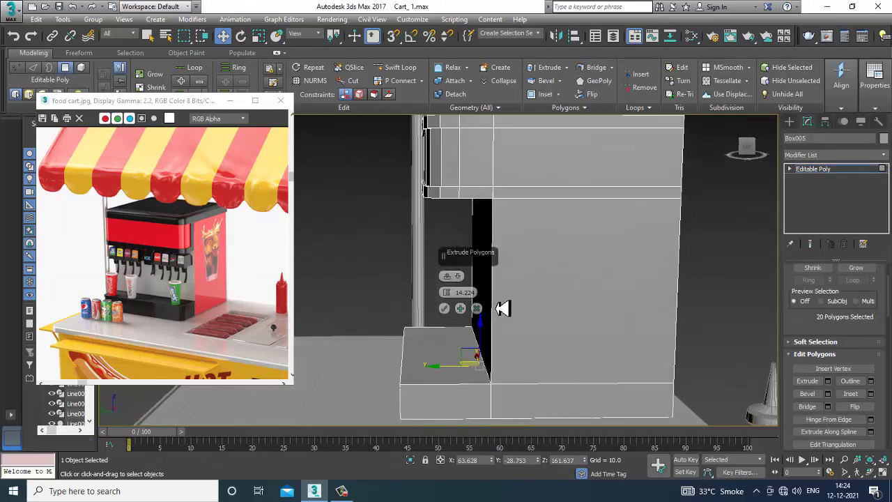
left_click(444, 309)
left_click_drag(380, 373, 391, 373)
middle_click_drag(509, 353, 556, 364, "alt")
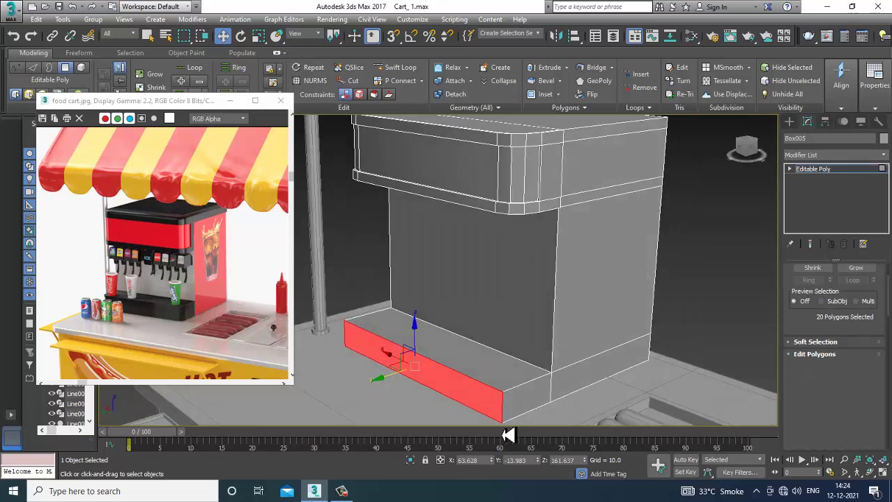
key("2")
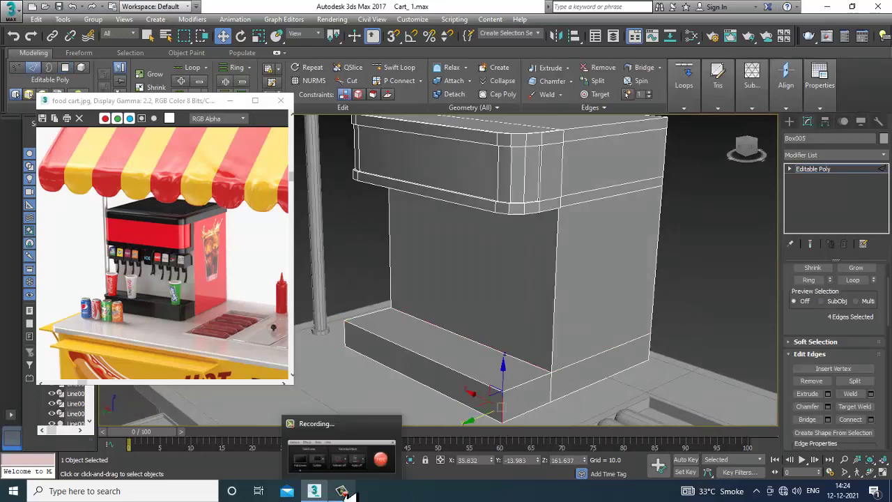
left_click(341, 490)
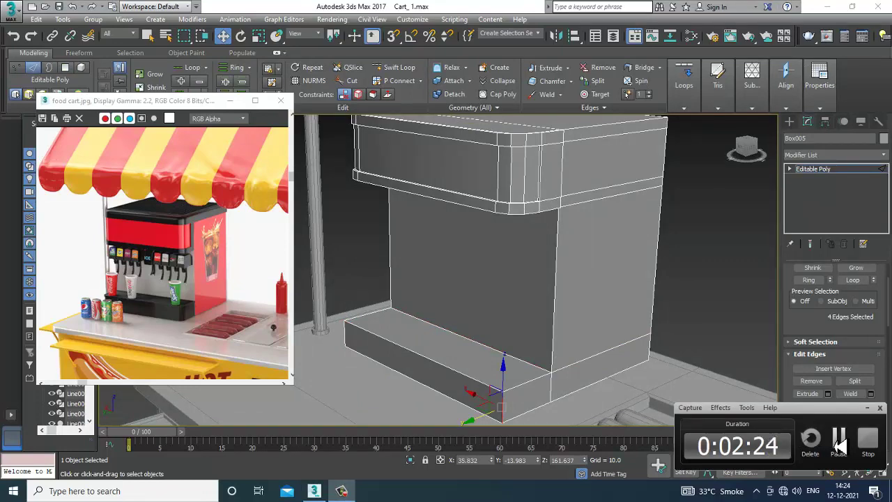
left_click(839, 443)
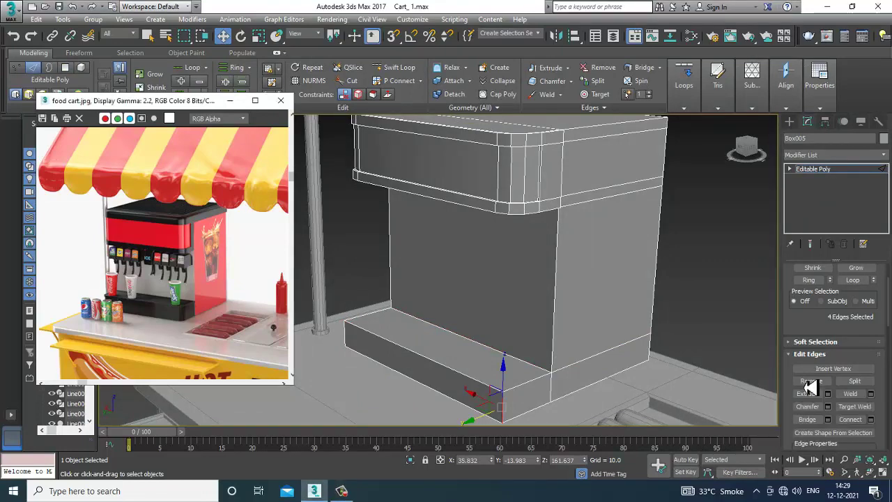
- Chamfer the two front vertical edges of the base ledge by about 4.95 with 3 segments to round the corners
middle_click_drag(542, 363, 510, 326, "alt")
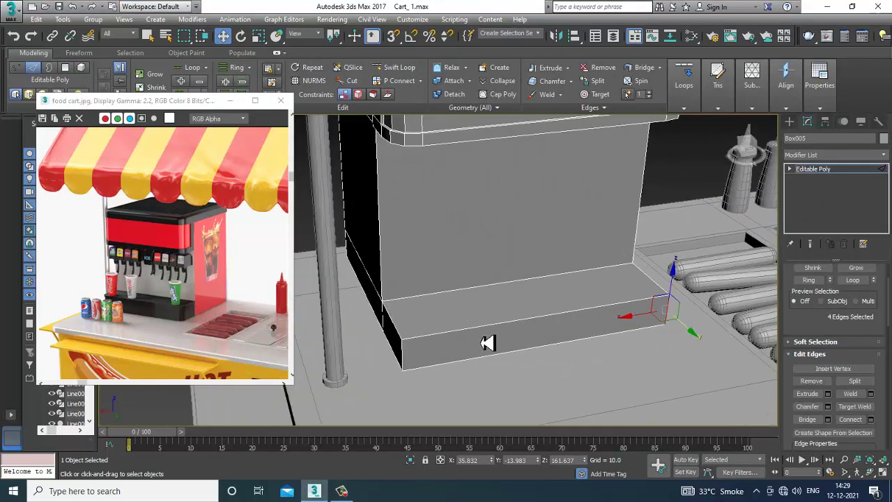
mouse_move(629, 360)
middle_mouse_down("alt")
mouse_move(682, 360)
mouse_move(624, 358)
middle_mouse_up("alt")
scroll(623, 359, "up", 2)
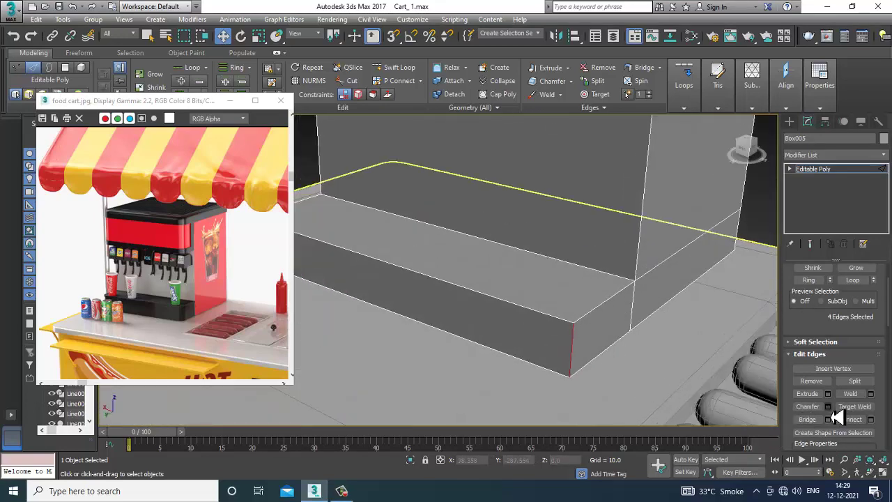
left_click(827, 407)
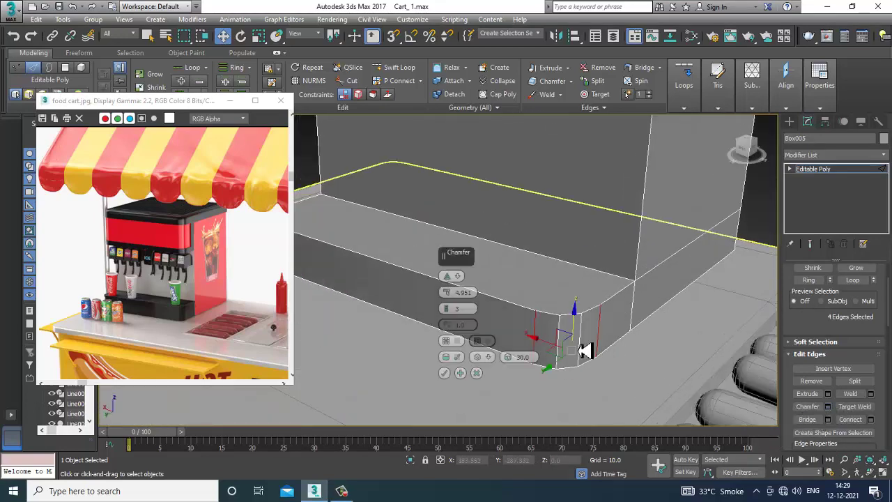
left_click(445, 377)
- Add a horizontal edge loop with Swift Loop around the base ledge, close to its upper edge
middle_click_drag(468, 371, 514, 333, "alt")
left_click(395, 68)
scroll(627, 295, "up", 3)
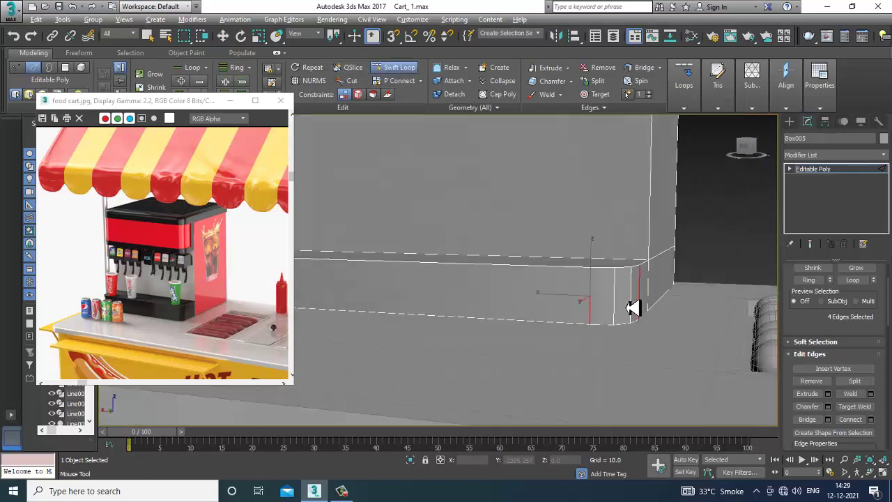
left_click(623, 293)
right_click(627, 285)
middle_click_drag(663, 271, 732, 274, "alt")
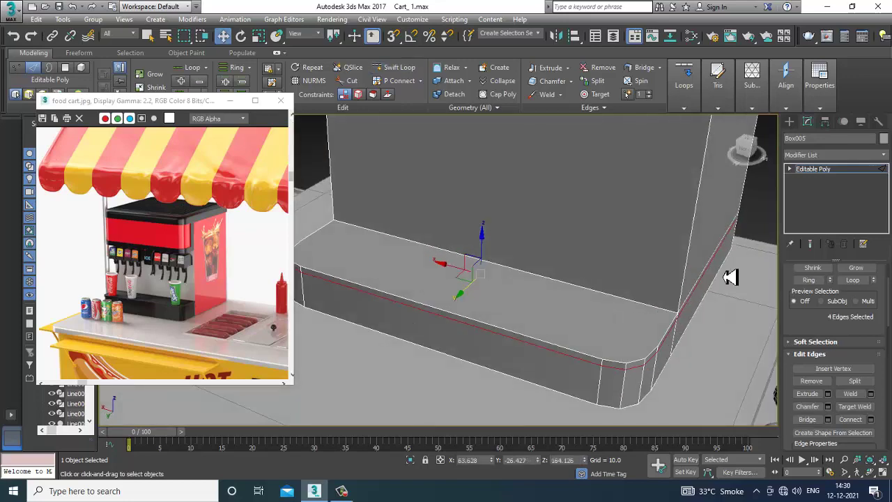
- Inset the top polygon of the base ledge by 1.0
left_click(790, 168)
left_click(812, 208)
left_click(588, 332)
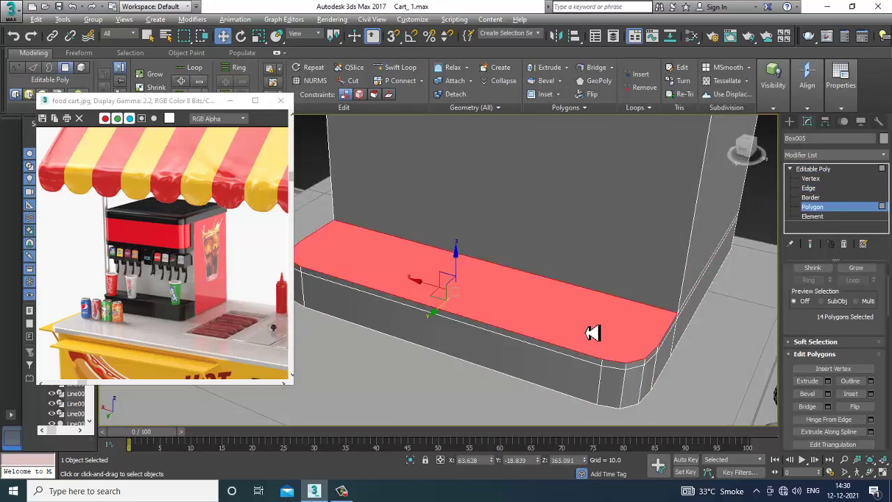
middle_click_drag(588, 332, 610, 338, "alt")
left_click(870, 394)
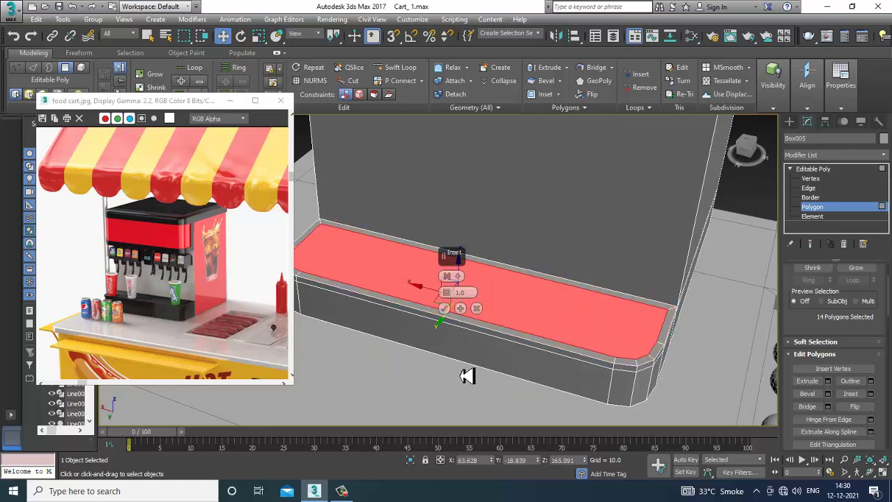
left_click(444, 310)
- Following the nozzles in the reference photo, create a box about 8.3 long, 5.8 wide and 8.6 high beneath the head in the left view
middle_click_drag(485, 313, 542, 306, "alt")
scroll(180, 291, "up", 3)
scroll(160, 249, "up", 2)
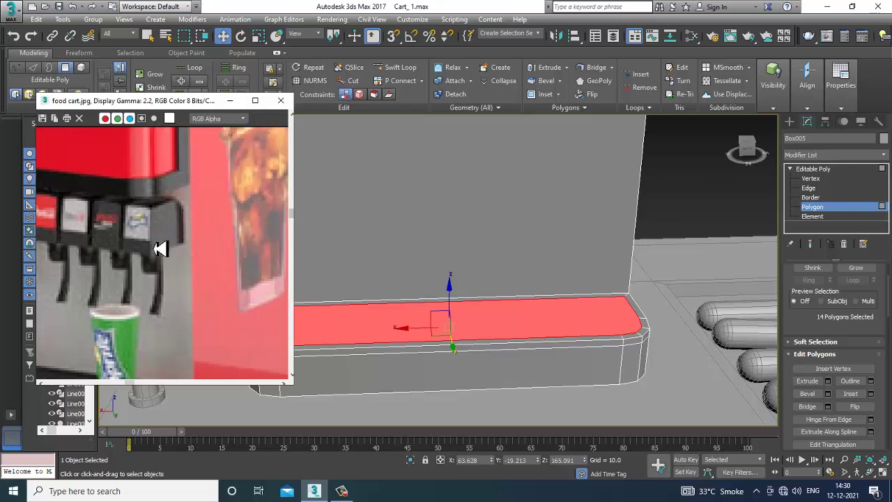
scroll(585, 248, "up", 2)
scroll(585, 248, "down", 3)
scroll(142, 257, "down", 2)
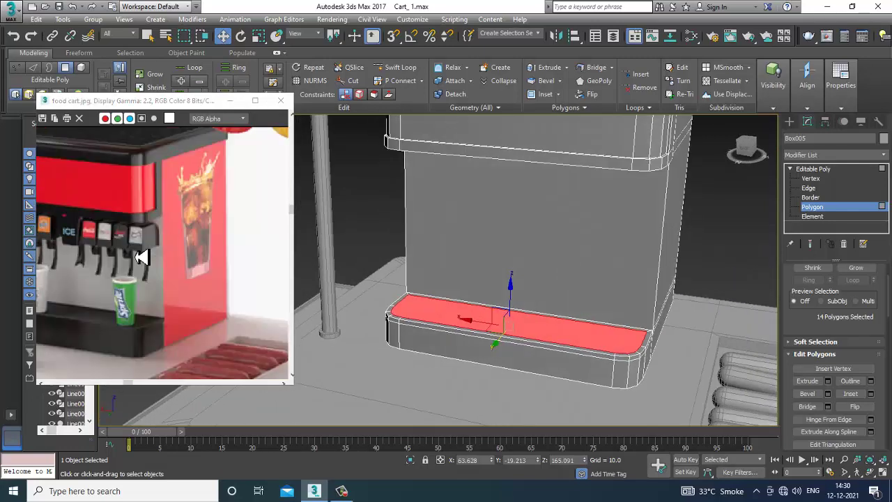
middle_click_drag(599, 235, 630, 245, "alt")
key("alt+w")
right_click(417, 349)
key("alt+w")
scroll(487, 293, "down", 3)
scroll(528, 225, "down", 2)
scroll(601, 192, "down", 2)
scroll(583, 265, "down", 2)
scroll(582, 266, "up", 5)
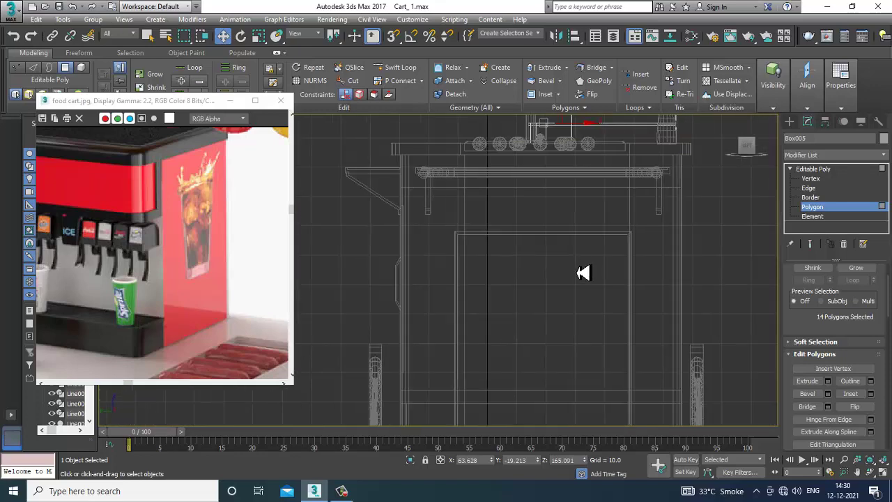
left_click(792, 124)
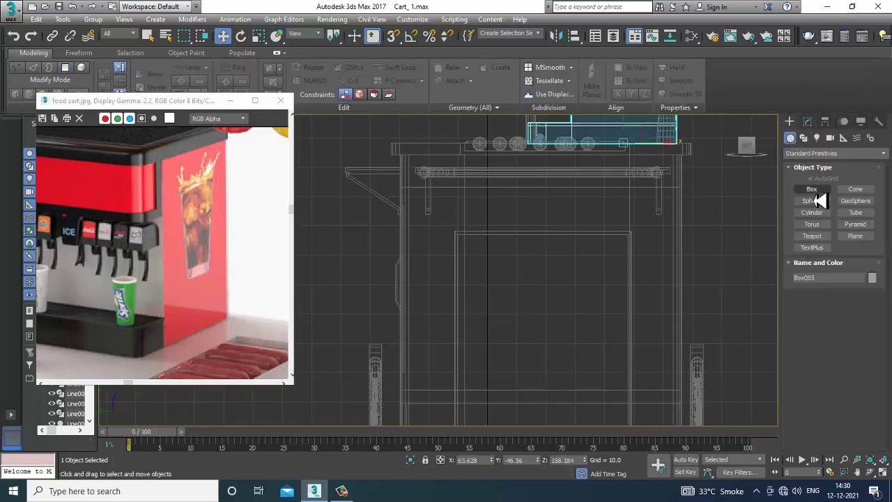
left_click(814, 192)
middle_click_drag(440, 262, 425, 213)
scroll(427, 213, "down", 3)
scroll(514, 300, "up", 6)
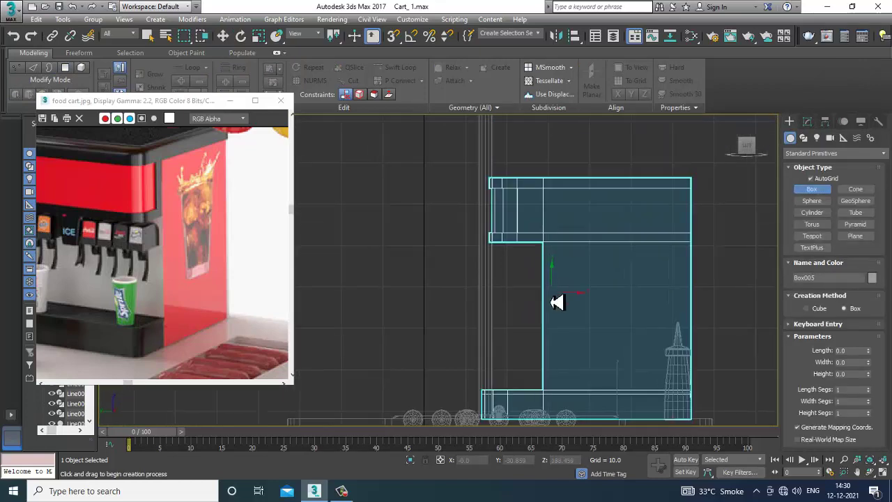
scroll(559, 302, "up", 2)
left_click_drag(534, 237, 514, 277)
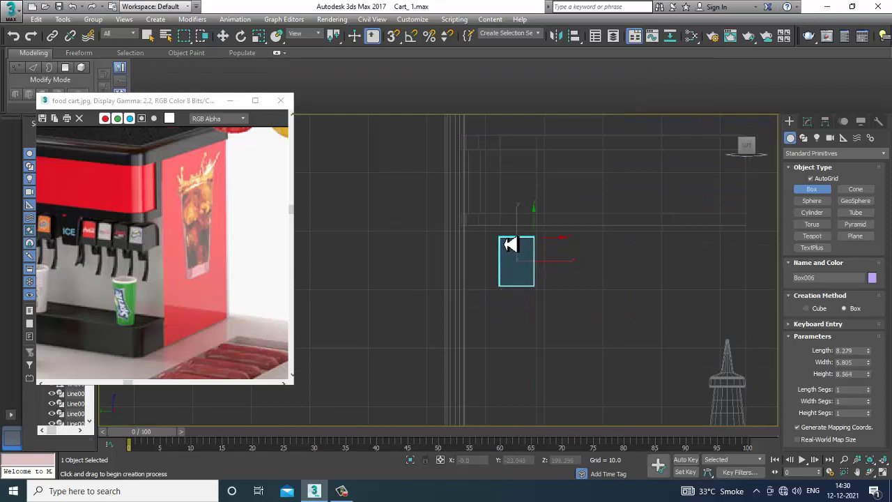
- Move the new box along X to about 47.3, in front of the dispenser body beneath the head
key("w")
key("alt+w")
right_click(613, 362)
key("alt+w")
key("z")
scroll(585, 347, "down", 2)
middle_click_drag(519, 334, 582, 345, "alt")
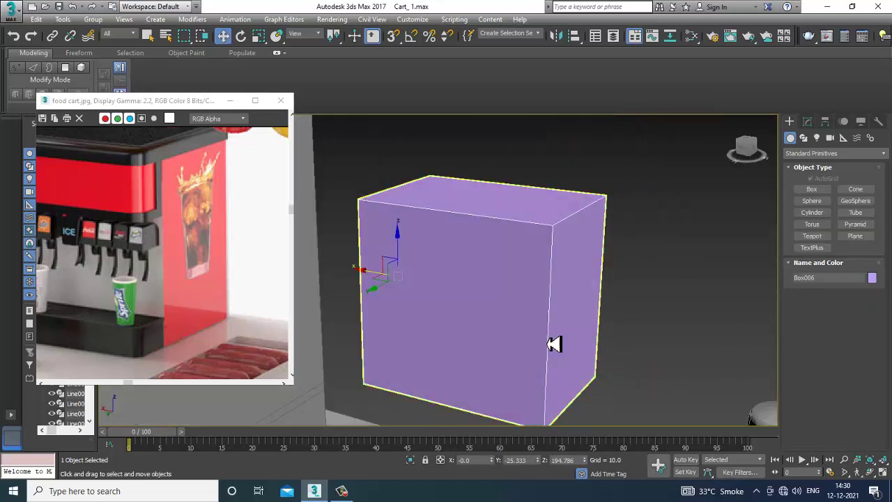
scroll(582, 344, "down", 6)
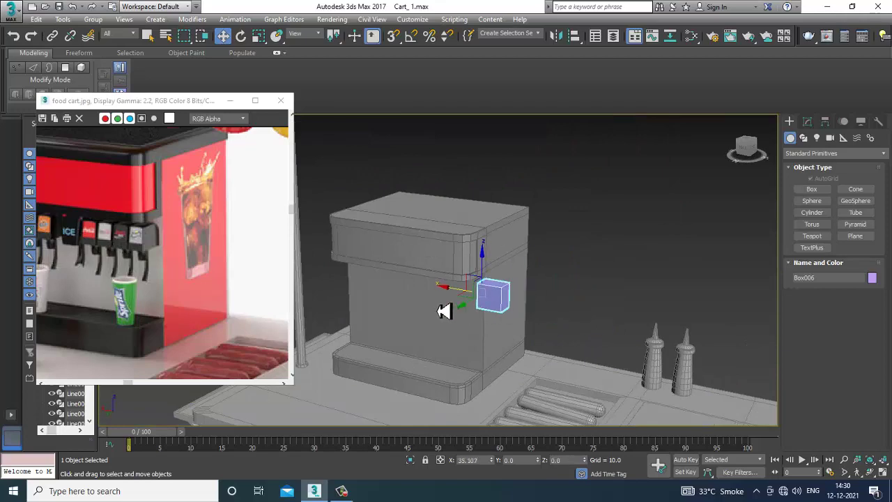
left_click_drag(453, 310, 422, 314)
- Convert the small nozzle box to an Editable Poly
key("z")
scroll(547, 310, "down", 3)
middle_click_drag(579, 310, 556, 252, "alt")
right_click(483, 203)
mouse_move(548, 313)
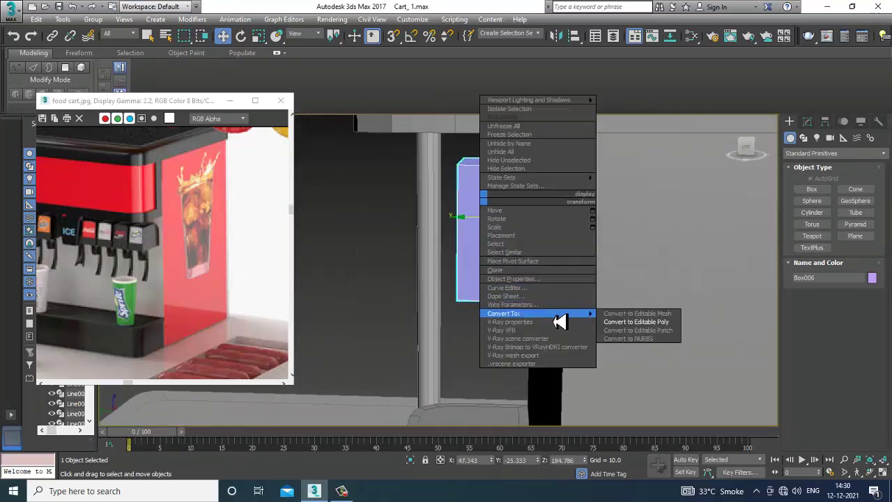
left_click(645, 323)
- Move the nozzle box's front vertices forward in the left view to deepen its profile
key("alt+w")
key("alt+w")
key("z")
scroll(516, 226, "down", 2)
scroll(557, 282, "down", 3)
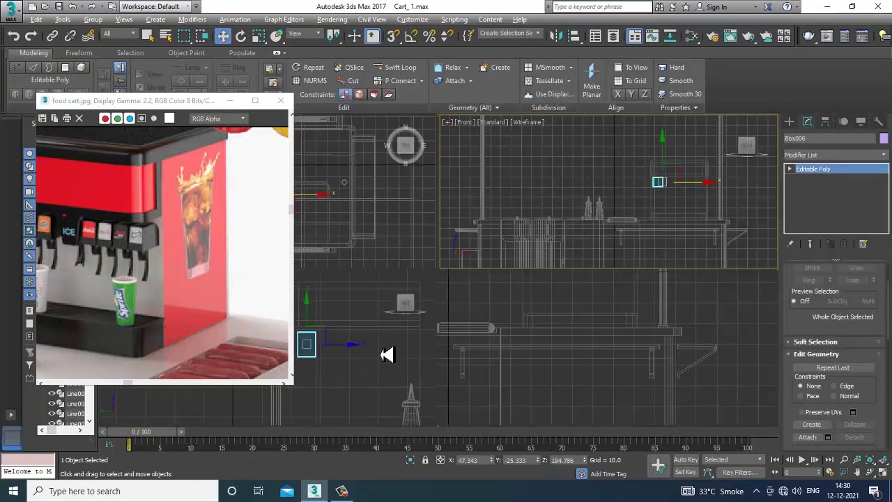
key("alt+w")
middle_click(372, 360)
key("alt+w")
scroll(457, 315, "up", 4)
key("1")
middle_click_drag(619, 183, 537, 238)
left_click_drag(557, 307, 558, 306)
left_click_drag(567, 235, 547, 237)
- Add a horizontal Swift Loop to the nozzle box's upper part and shift the top rear vertices forward to form a slope
left_click(396, 67)
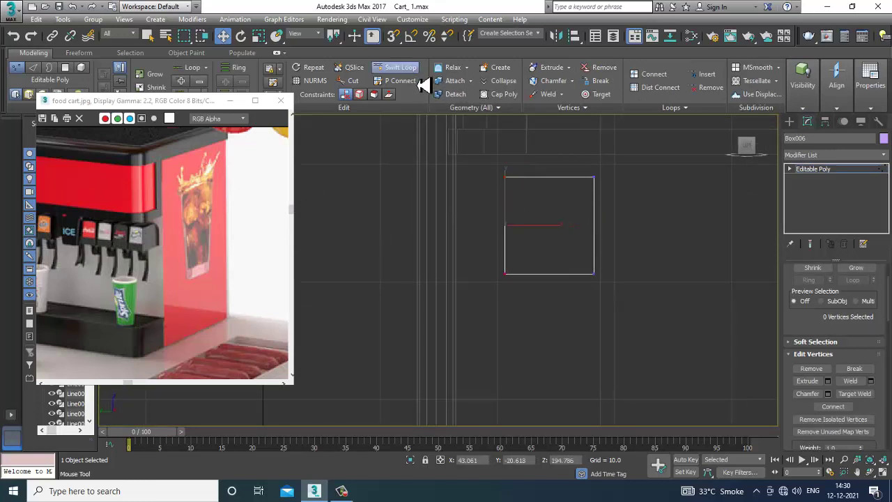
left_click(514, 215)
key("w")
scroll(601, 188, "up", 2)
key("1")
key("1")
left_click_drag(572, 153, 608, 184)
scroll(634, 300, "down", 2)
scroll(572, 286, "up", 4)
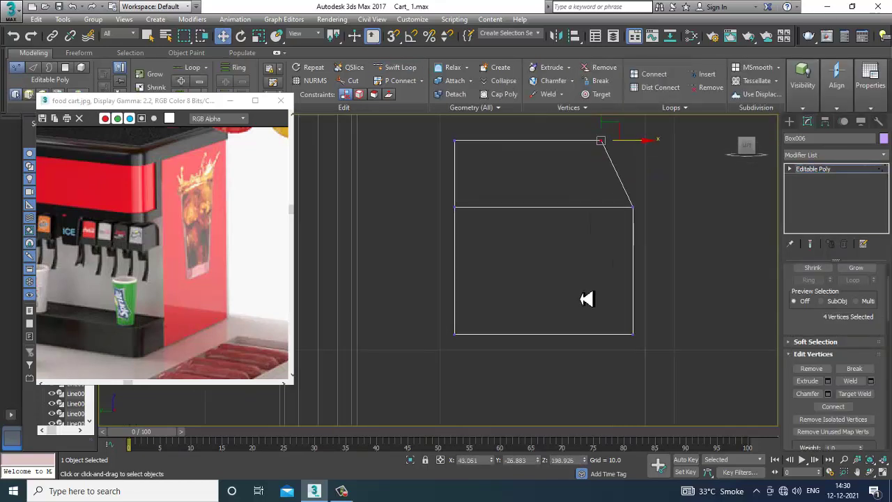
- Add a vertical edge loop with Swift Loop near the front of the nozzle box
key("alt+w")
middle_click(621, 330)
key("alt+w")
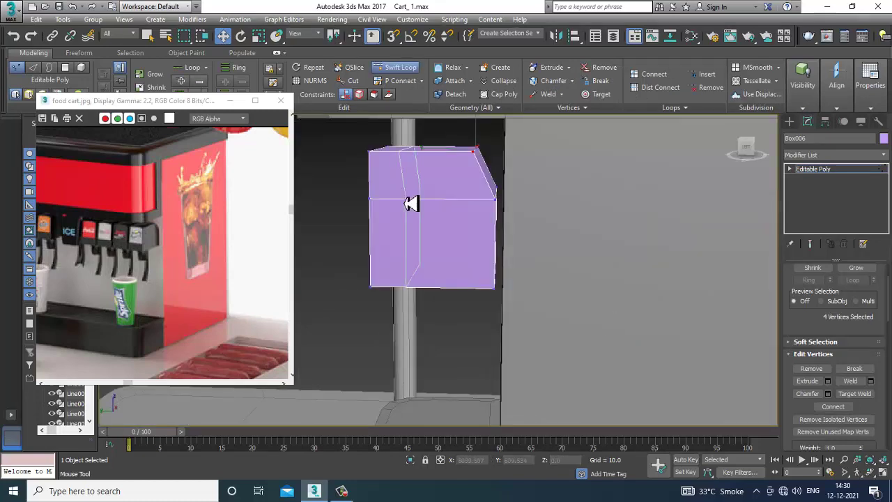
left_click(411, 205)
- Raise the bottom vertices behind the nozzle box's front loop by about 0.8, leaving a lower front lip
key("alt+w")
middle_click_drag(661, 189, 616, 185)
middle_click(360, 353)
key("alt+w")
middle_click_drag(461, 340, 454, 309)
middle_click_drag(506, 275, 509, 280)
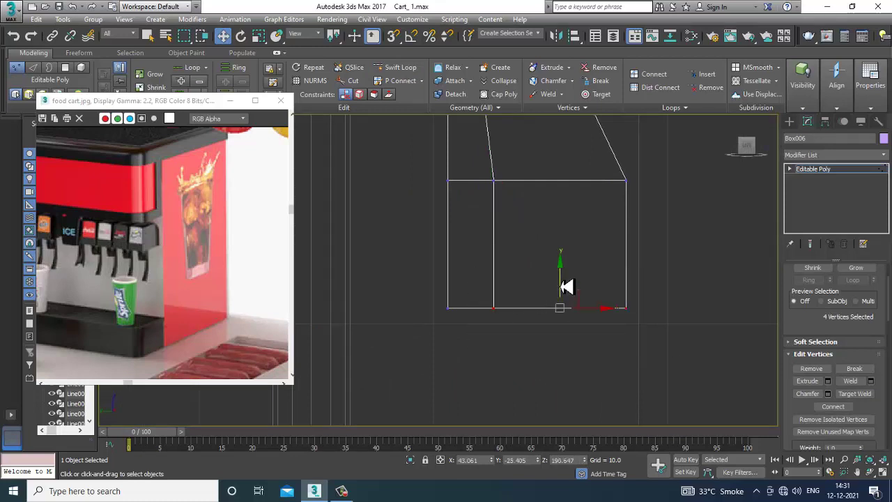
left_click_drag(566, 286, 566, 281)
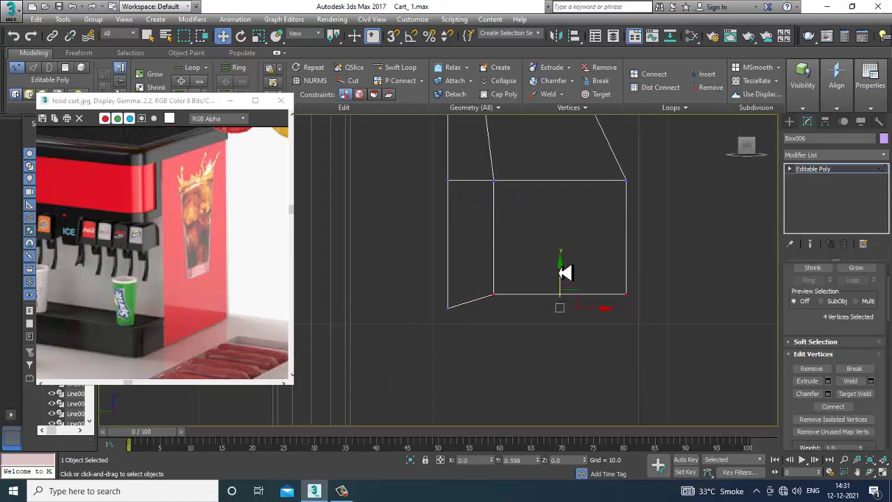
- Narrow the nozzle box by moving the vertices of one side inward along X to about 46.1
key("alt+w")
right_click(660, 331)
key("alt+w")
middle_click_drag(466, 311, 616, 289, "alt")
middle_click_drag(433, 252, 471, 260)
scroll(472, 260, "down", 1)
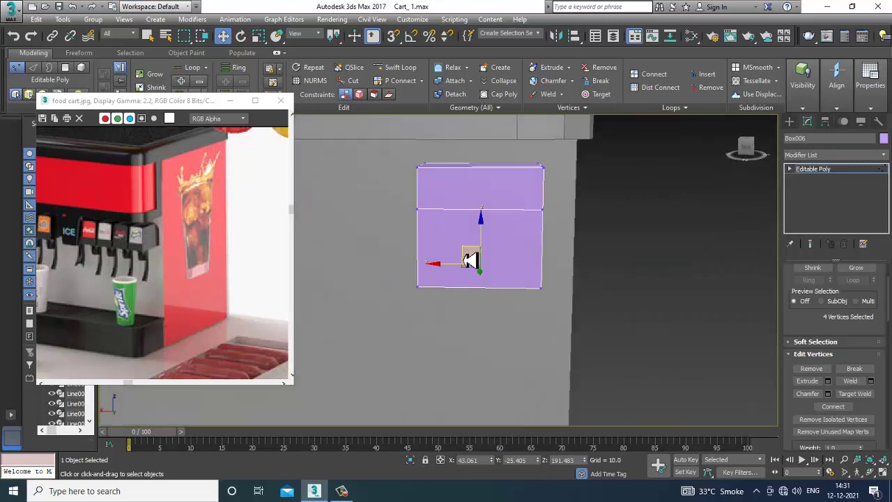
middle_click_drag(480, 396, 552, 270, "alt")
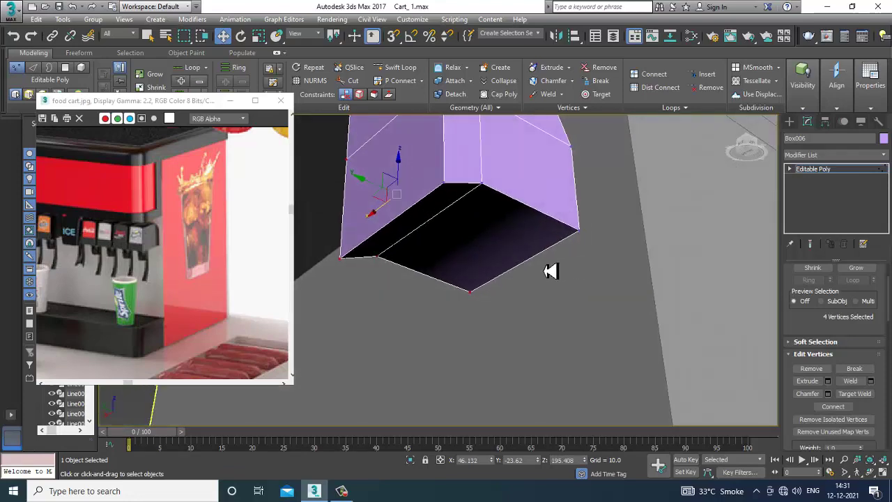
- Draw a small AutoGrid box about 3.0 long and 2.4 wide just below the nozzle box in the front view
key("alt+w")
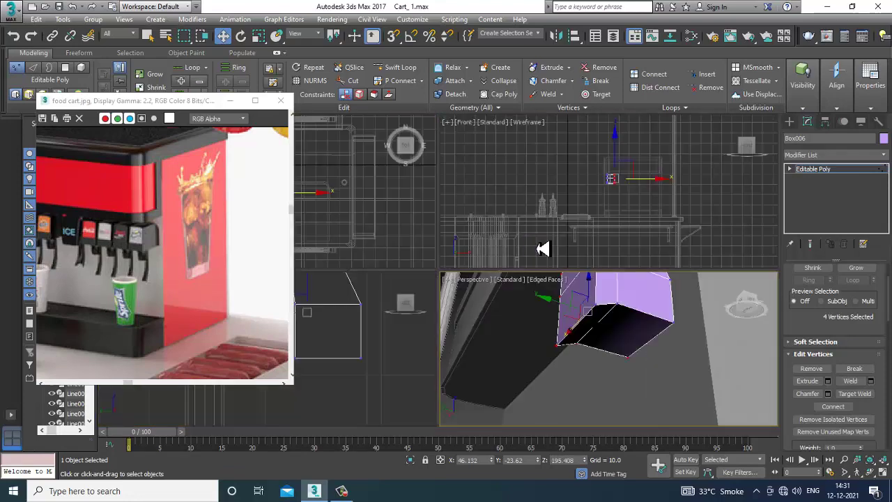
middle_click_drag(393, 363, 372, 356)
key("alt+w")
key("alt+w")
middle_click_drag(648, 201, 608, 189)
key("alt+w")
scroll(599, 193, "down", 3)
middle_click_drag(465, 254, 533, 267)
scroll(531, 267, "up", 10)
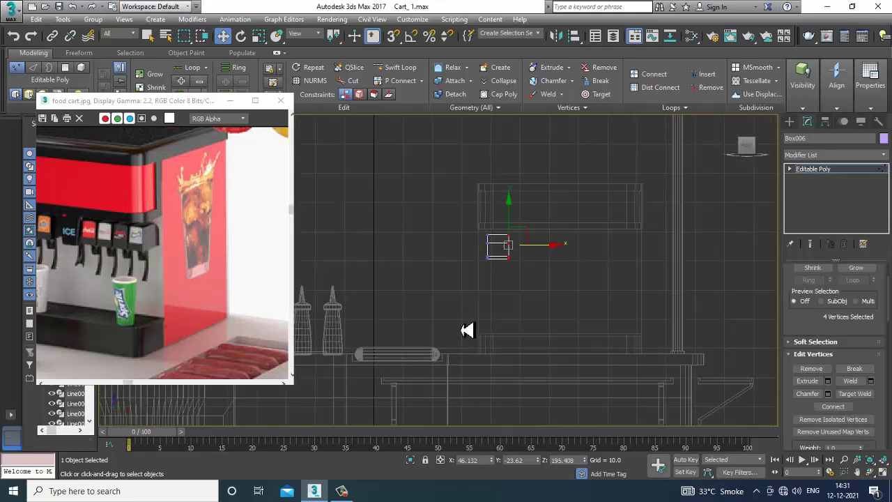
left_click(789, 122)
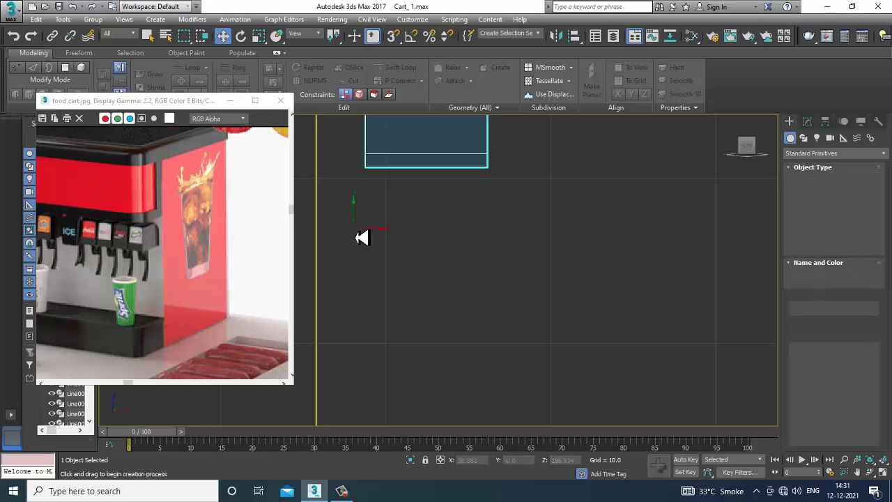
middle_click_drag(361, 237, 412, 263)
left_click_drag(452, 209, 499, 263)
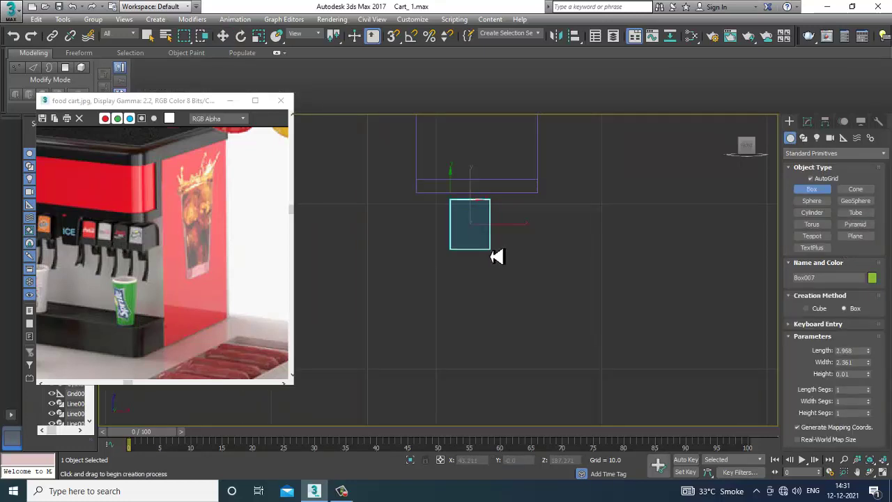
- Move the new small box about 35.6 along Y to bring it beneath the nozzle box
key("alt+w")
middle_click(605, 311)
key("z")
key("alt+w")
scroll(573, 302, "down", 4)
middle_click_drag(573, 302, 581, 350, "alt")
scroll(579, 348, "down", 6)
left_click_drag(543, 350, 450, 372)
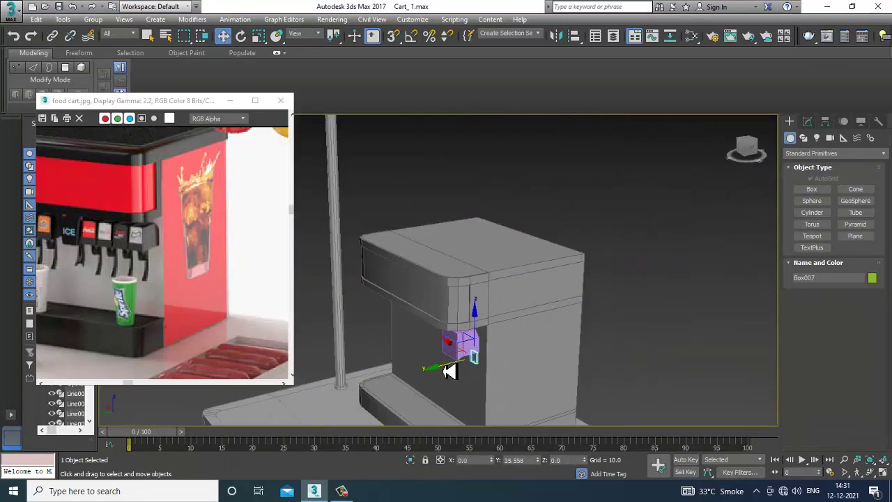
- Fine-position the small box under the nozzle box at about X 42.47, Y -25.92
key("z")
middle_click_drag(471, 339, 541, 265, "alt")
scroll(541, 265, "down", 5)
middle_click_drag(607, 292, 498, 273, "alt")
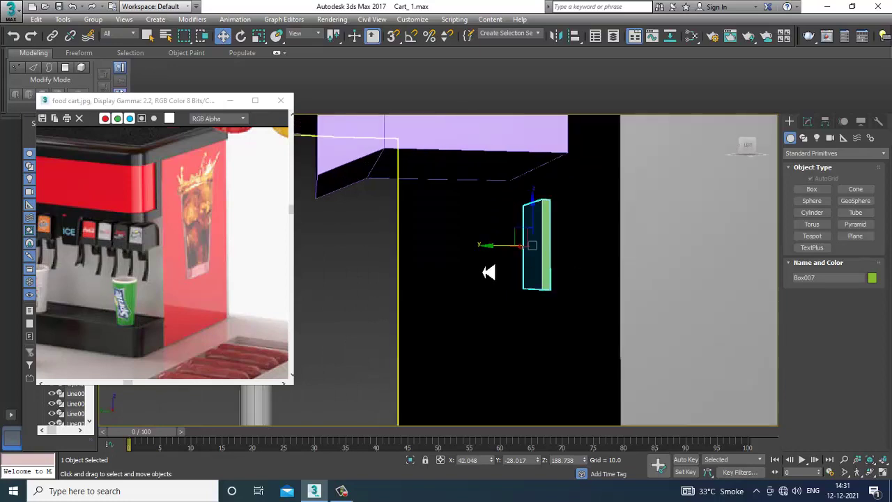
left_click_drag(504, 254, 471, 238)
key("r")
middle_click_drag(463, 252, 481, 159, "alt")
key("w")
- Convert the small box to an editable poly and inset its rear face by about 0.591
right_click(481, 160)
mouse_move(547, 260)
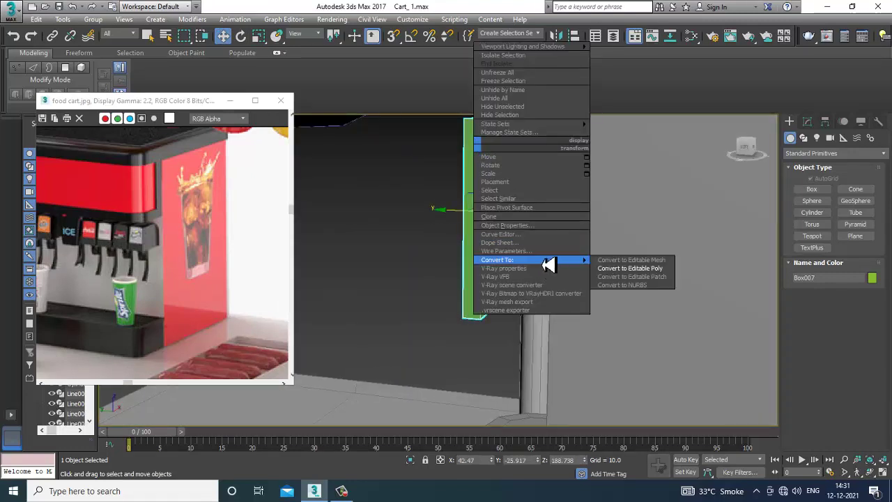
left_click(630, 270)
key("4")
left_click(503, 195)
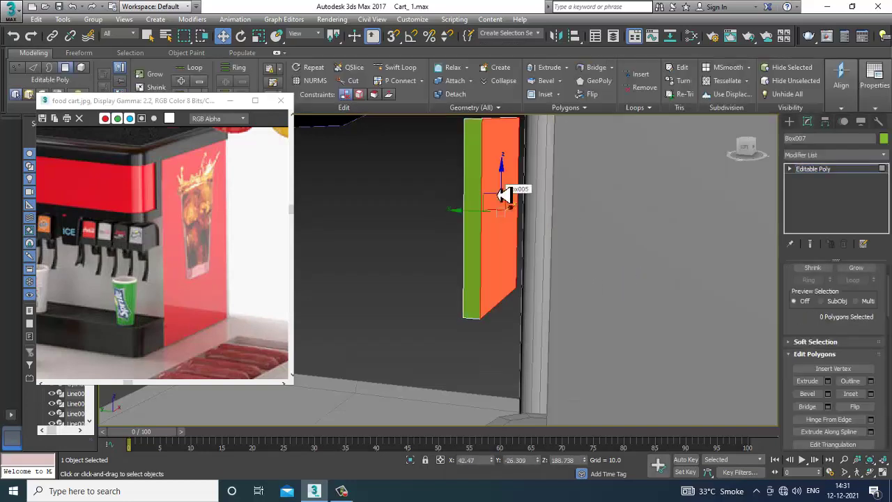
middle_click_drag(524, 203, 599, 244, "alt")
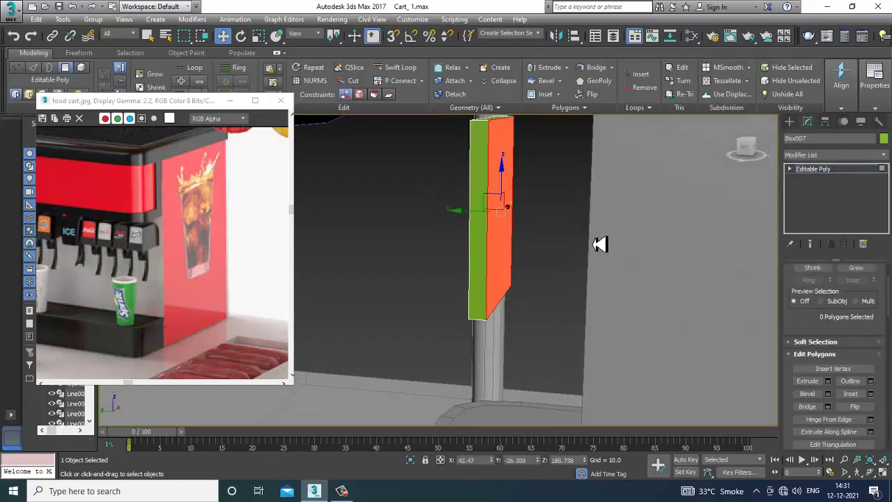
left_click(871, 394)
mouse_move(456, 295)
left_mouse_down()
mouse_move(449, 292)
mouse_move(461, 299)
left_mouse_up()
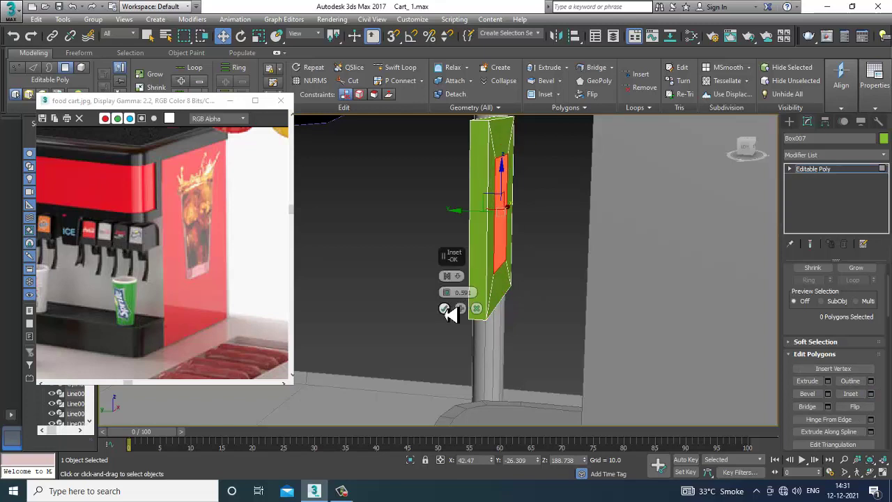
left_click(445, 308)
- Extrude the inset rear polygon by about 0.735 to form a block behind the plate
left_click(828, 381)
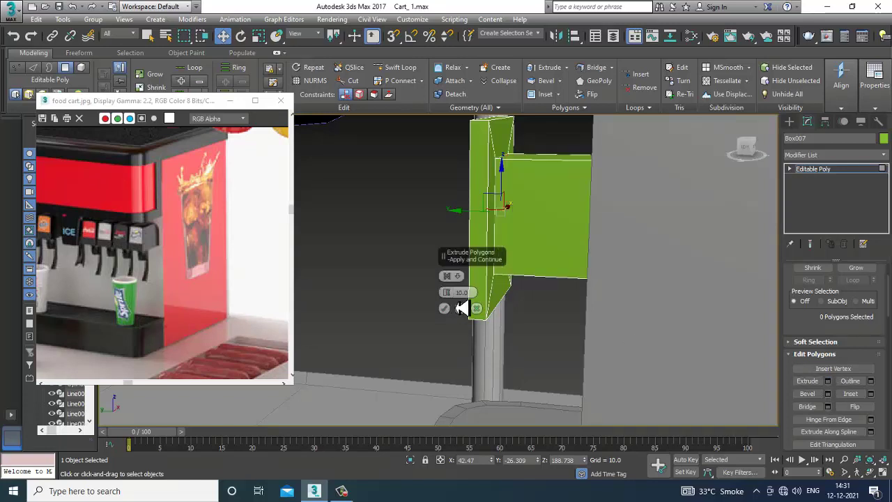
mouse_move(460, 336)
left_mouse_down()
mouse_move(461, 354)
mouse_move(466, 342)
left_mouse_up()
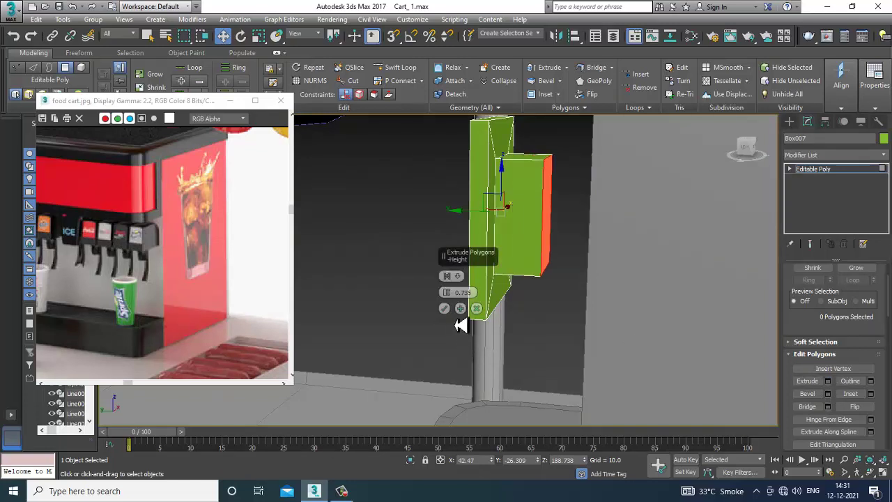
left_click(445, 308)
- Add a vertical Swift Loop near the block's rear and extrude the rear bottom polygon down about 4.5 as a lever
middle_click_drag(362, 122, 401, 92, "alt")
left_click(410, 69)
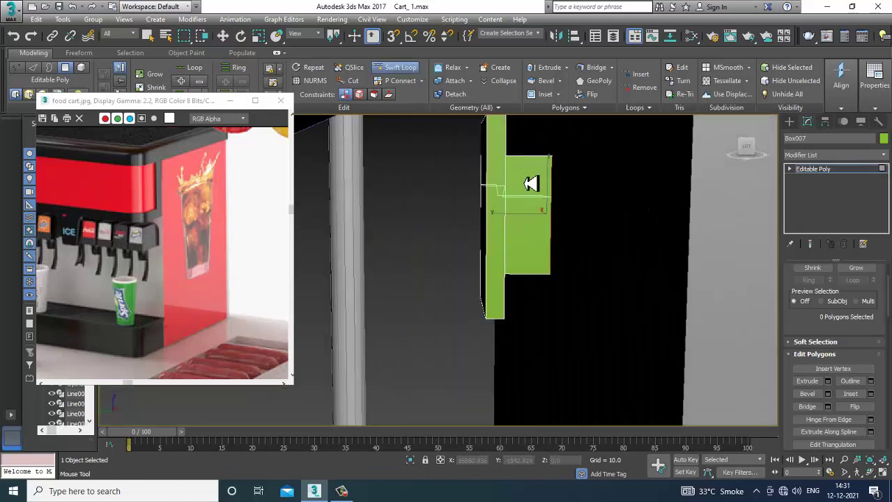
key("w")
middle_click_drag(607, 253, 668, 290, "alt")
left_click(538, 284)
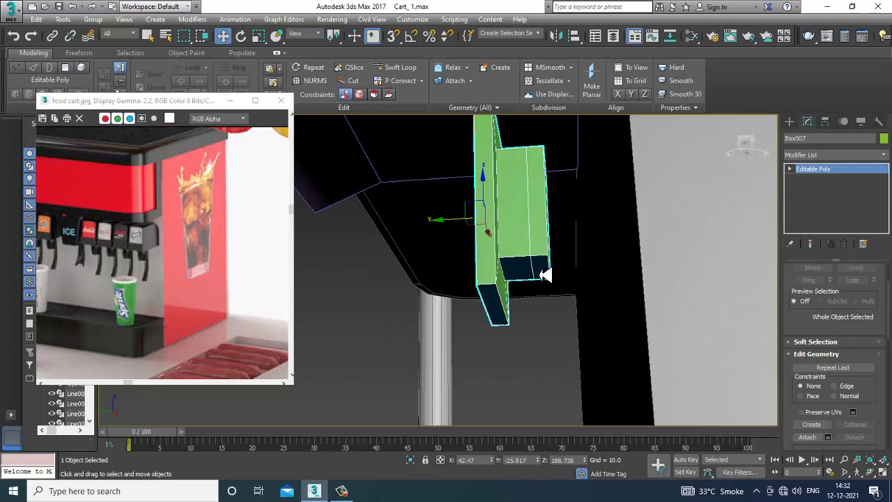
left_click(544, 272)
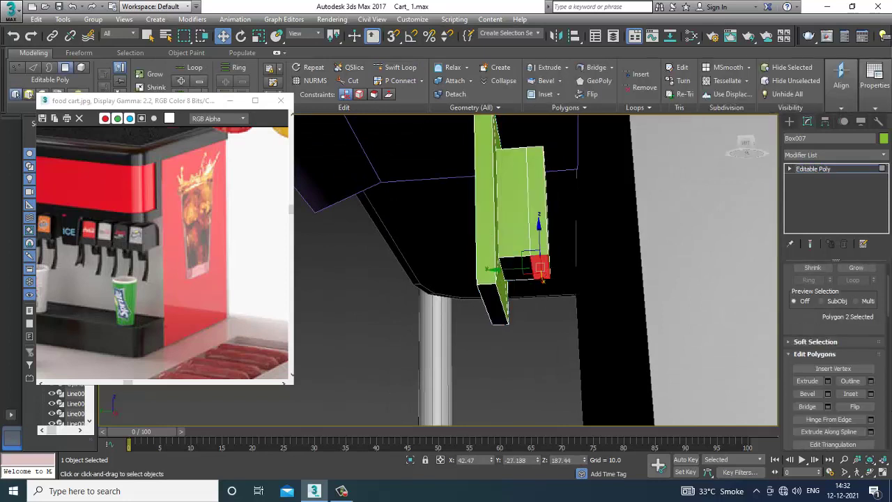
left_click(828, 381)
left_click_drag(446, 287, 445, 272)
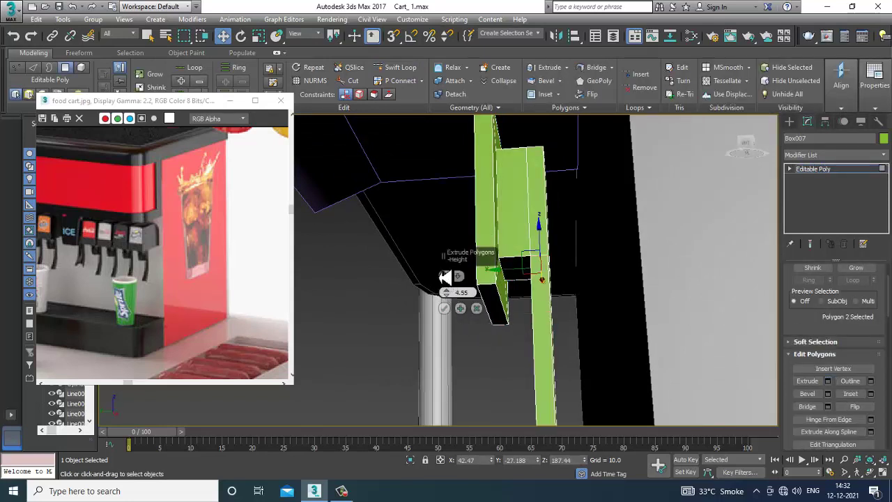
left_click(444, 307)
- Taper the lever by scaling down its bottom face and add two horizontal Swift Loops across its lower half
middle_click_drag(452, 317, 558, 301, "alt")
key("r")
key("w")
left_click(399, 68)
scroll(528, 221, "up", 5)
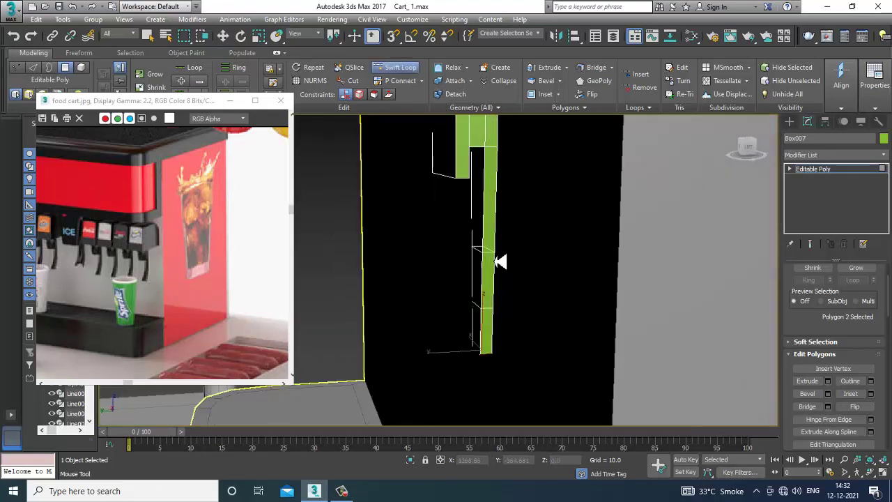
left_click(495, 256)
key("w")
- Bend the lever forward in the side view by rotating and moving its lower rows of vertices
key("alt+w")
middle_click(394, 346)
key("alt+w")
middle_click_drag(394, 347, 393, 170)
key("1")
key("e")
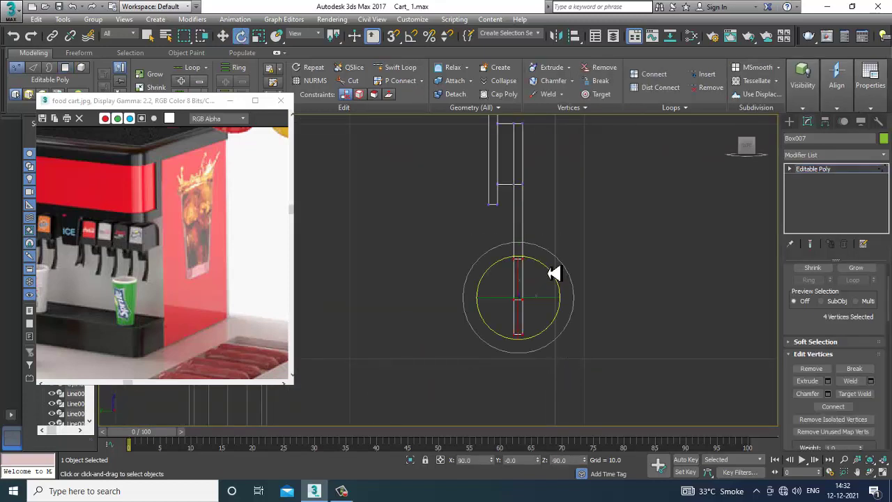
left_click_drag(552, 275, 542, 306)
key("w")
key("e")
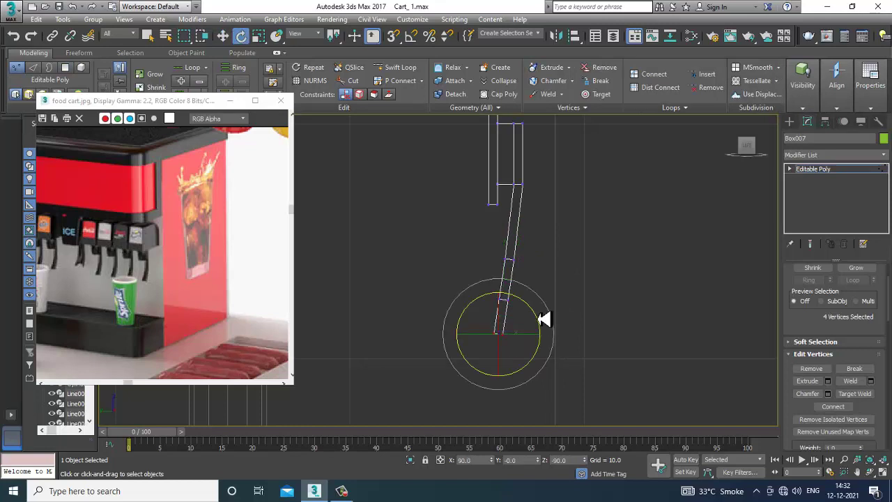
mouse_move(548, 309)
left_mouse_down()
mouse_move(553, 295)
mouse_move(541, 314)
mouse_move(528, 317)
mouse_move(530, 309)
left_mouse_up()
key("w")
- Leave vertex editing and raise the whole lever part into the nozzle box's underside, to about Z 189.25
key("alt+w")
middle_click(606, 374)
key("alt+w")
middle_click_drag(606, 374, 645, 341, "alt")
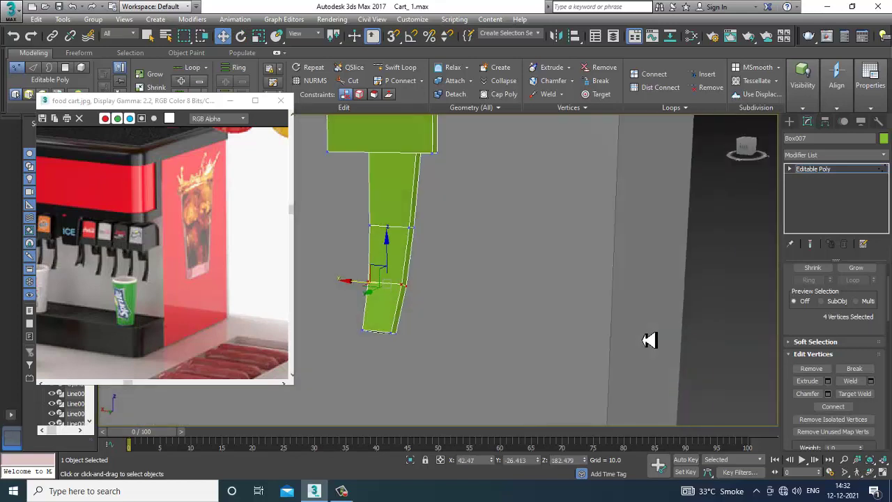
scroll(644, 341, "down", 5)
left_click(831, 174)
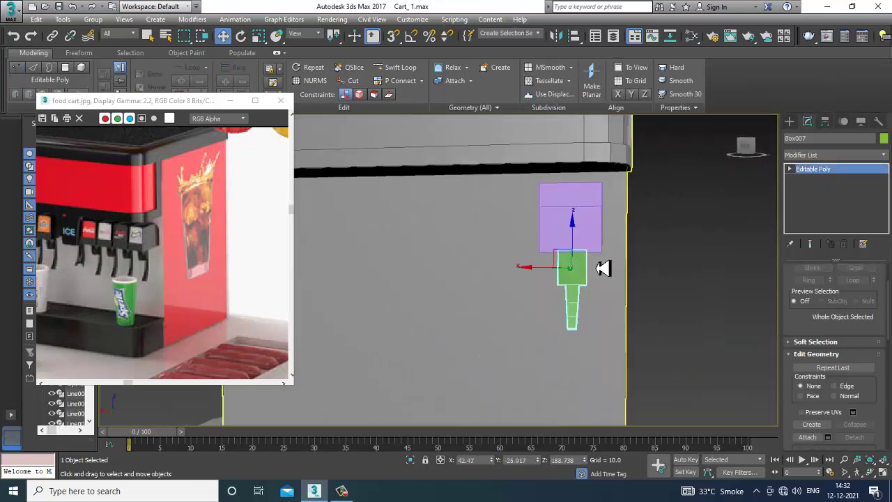
scroll(602, 261, "up", 3)
left_click_drag(561, 252, 560, 245)
middle_click_drag(560, 245, 585, 223, "alt")
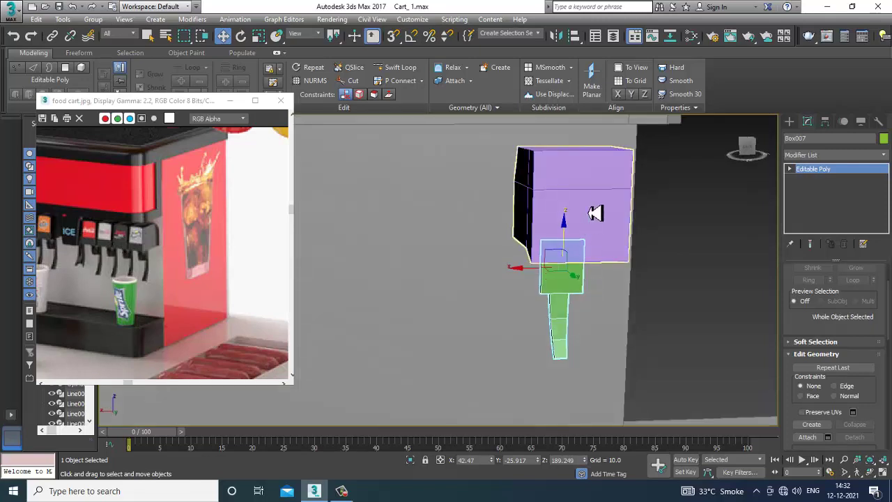
- Clone the nozzle box together with its lever along X as five copies, forming a row of six side-by-side units
left_click(593, 204, "ctrl")
scroll(599, 235, "down", 5)
middle_click_drag(627, 252, 593, 266, "alt")
left_click_drag(570, 261, 539, 257, "shift")
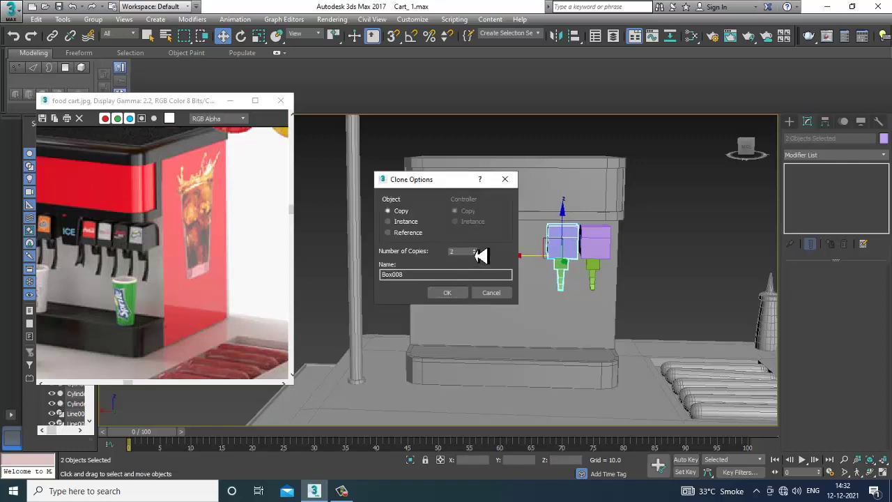
left_click(447, 292)
mouse_move(492, 281)
middle_mouse_down("alt")
mouse_move(527, 269)
mouse_move(556, 285)
mouse_move(560, 296)
mouse_move(659, 283)
mouse_move(790, 195)
middle_mouse_up("alt")
left_click(789, 122)
left_click(812, 211)
scroll(572, 311, "up", 4)
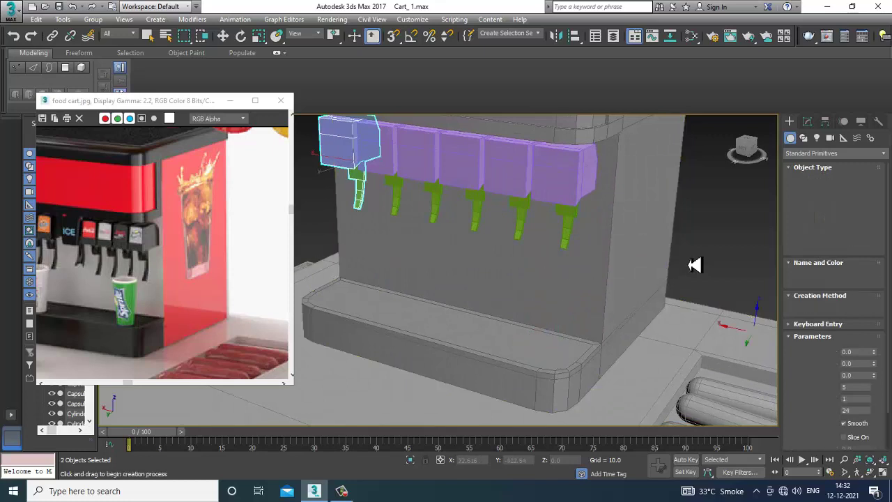
left_click(856, 189)
scroll(565, 345, "up", 1)
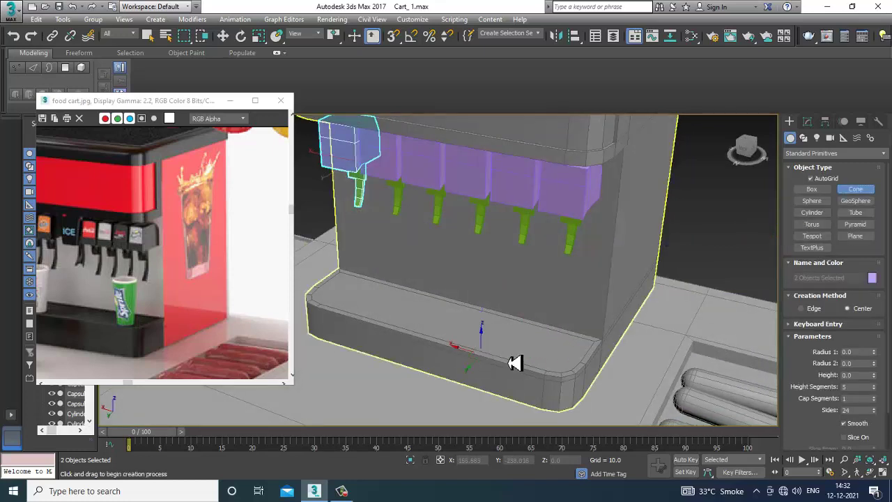
mouse_move(544, 352)
left_mouse_down()
mouse_move(554, 360)
mouse_move(547, 352)
left_mouse_up()
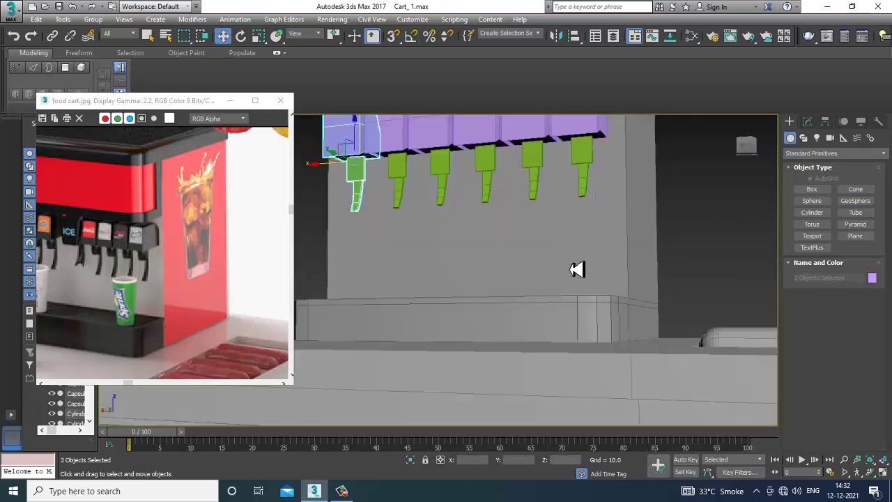
middle_click_drag(577, 269, 603, 349, "alt")
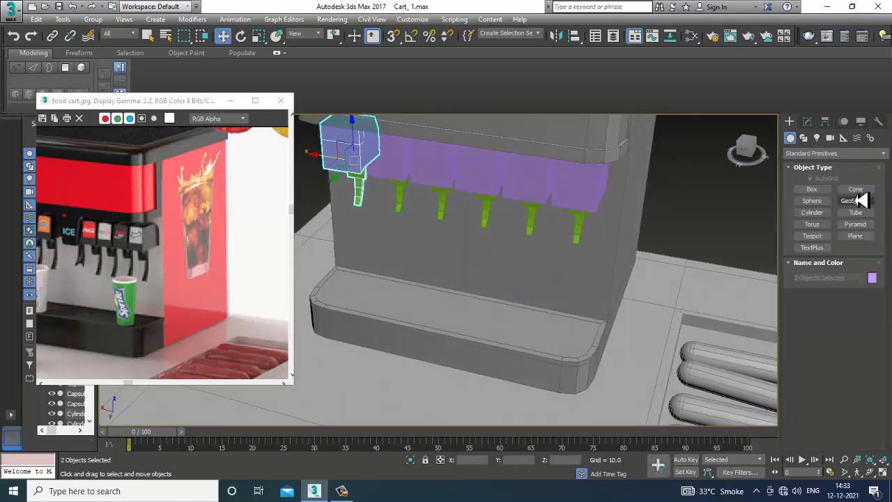
- Create a cone as a cup on the drip tray below the end nozzles, radii about 2.44 and 3.72, height about 13.42
left_click(856, 188)
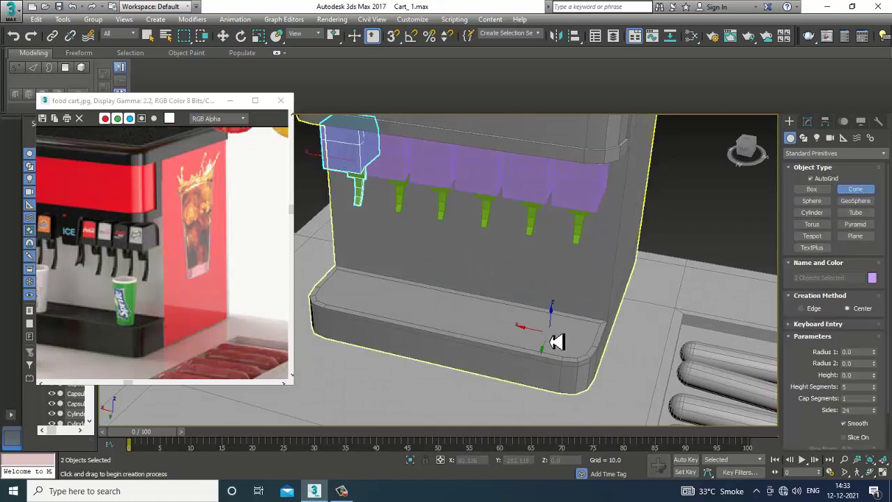
left_click_drag(550, 336, 559, 344)
left_click(555, 272)
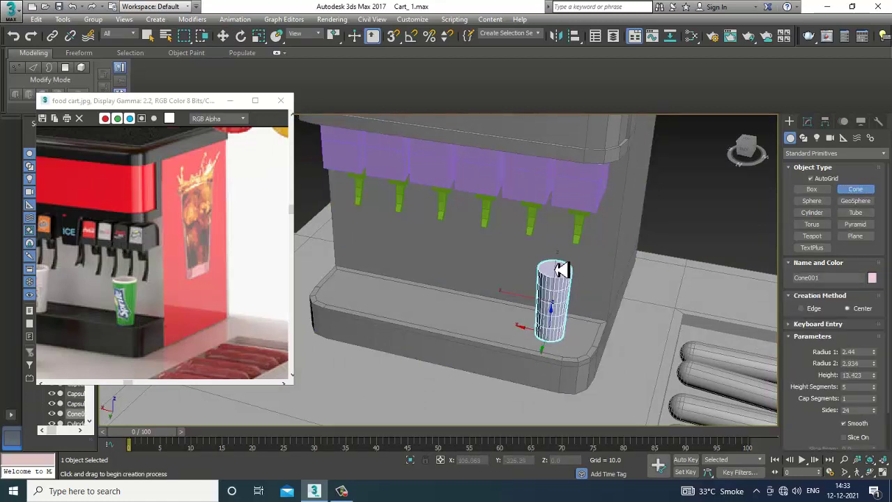
left_click(557, 264)
key("w")
middle_click_drag(561, 265, 594, 274, "alt")
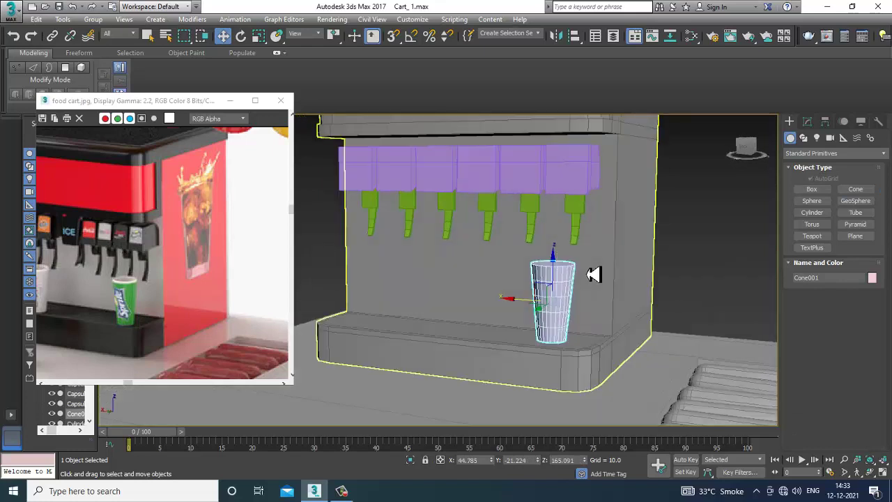
- Reduce the cup cone's Radius 1 to about 1.806 for a narrower base
scroll(592, 274, "up", 3)
left_click(807, 123)
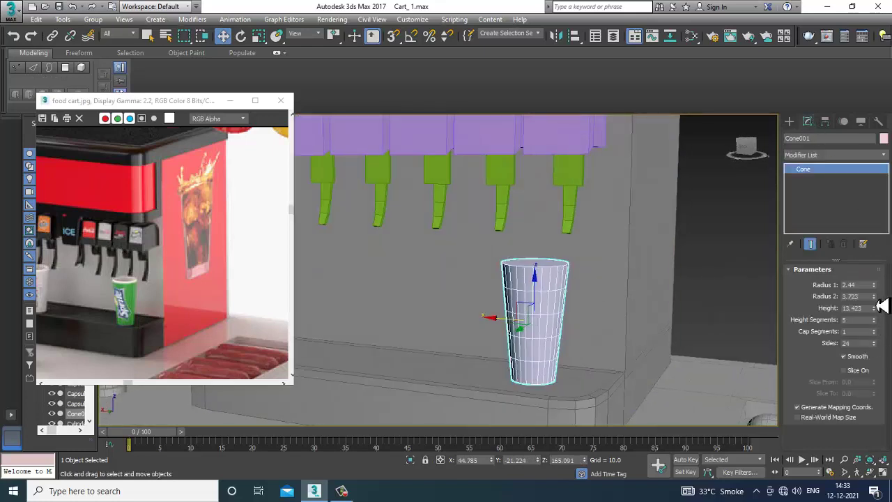
left_click_drag(873, 285, 883, 306)
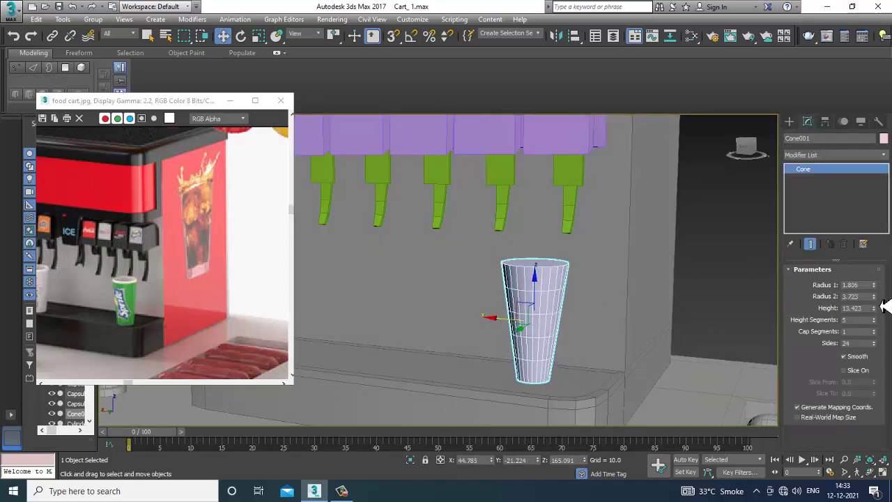
left_click(342, 492)
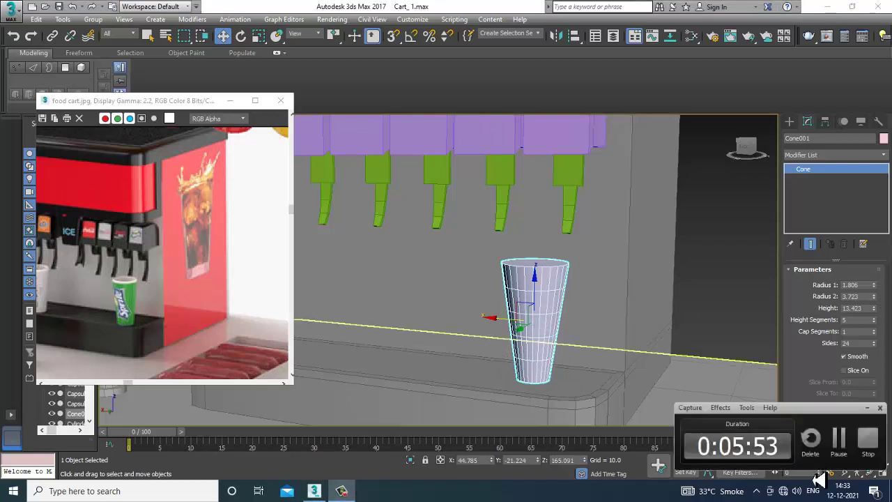
left_click(841, 446)
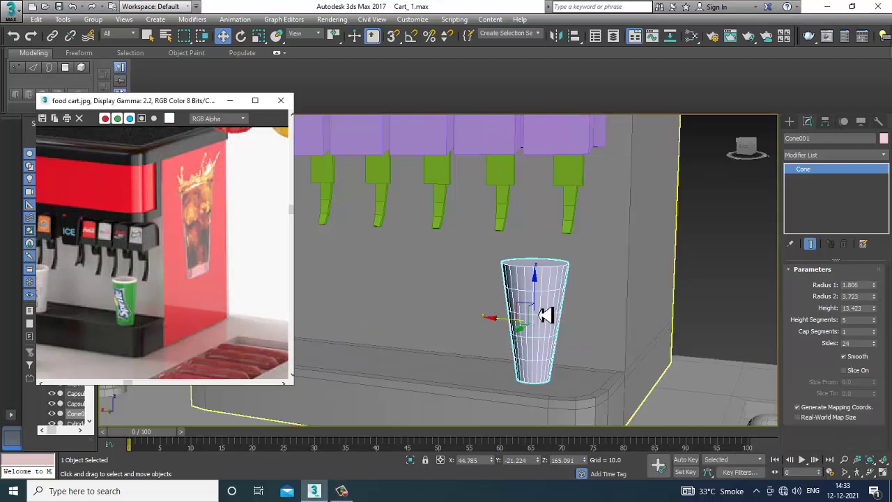
scroll(581, 273, "up", 3)
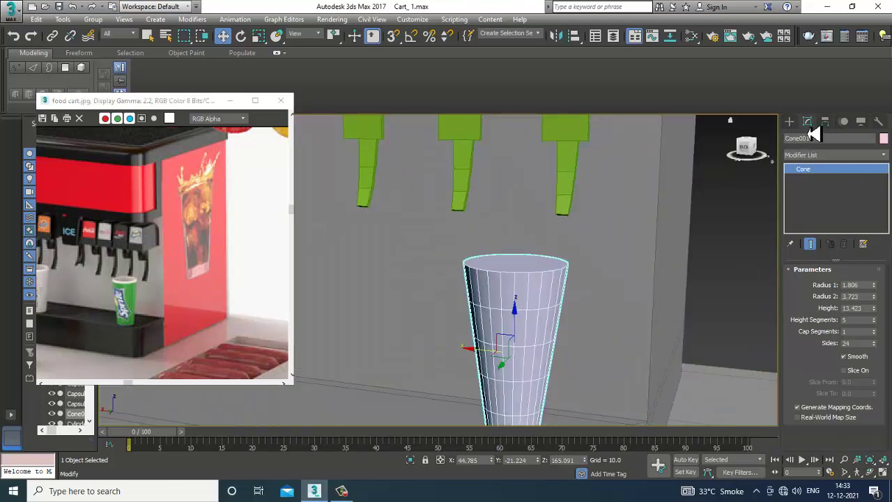
- Set the cup cone's Radius 1 to about 2.131 and Radius 2 to about 3.649, and convert it to an editable poly
left_click_drag(878, 300, 882, 281)
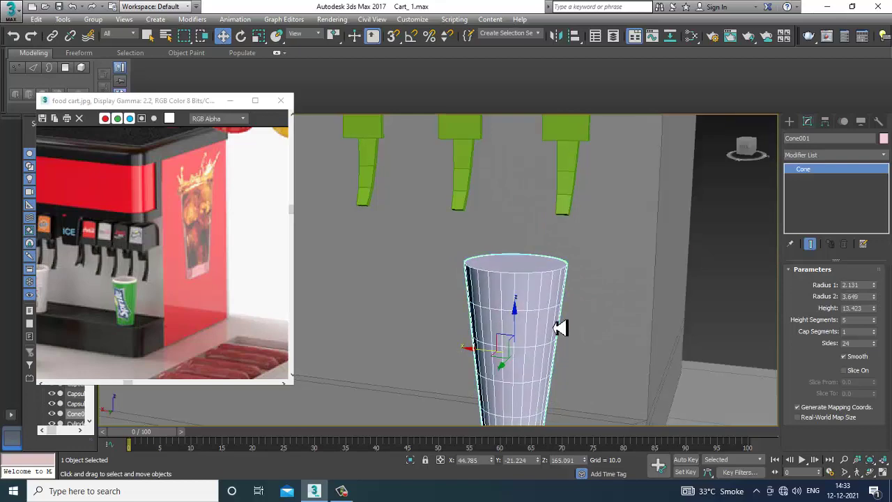
middle_click_drag(563, 324, 573, 251)
right_click(491, 190)
mouse_move(563, 306)
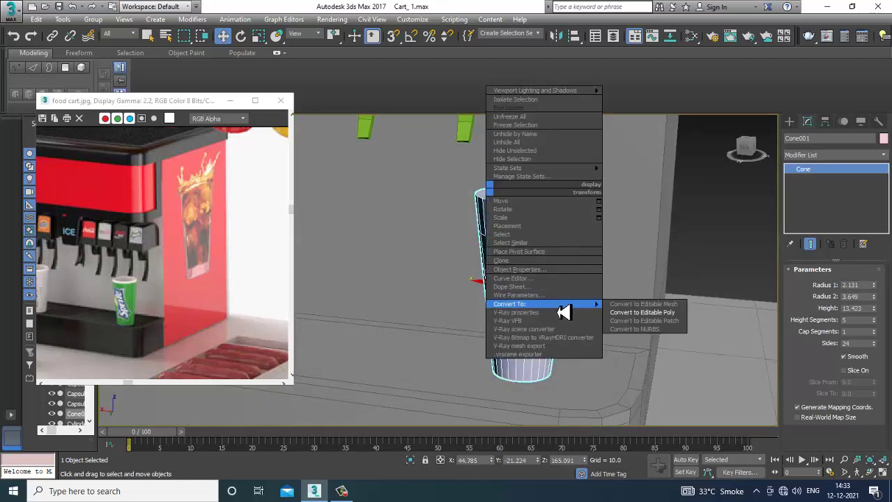
left_click(642, 314)
- Inset the cup's top polygon by about 0.182 and delete the inner face to open the cup, leaving polygon editing
key("4")
left_click(564, 201)
scroll(567, 209, "up", 2)
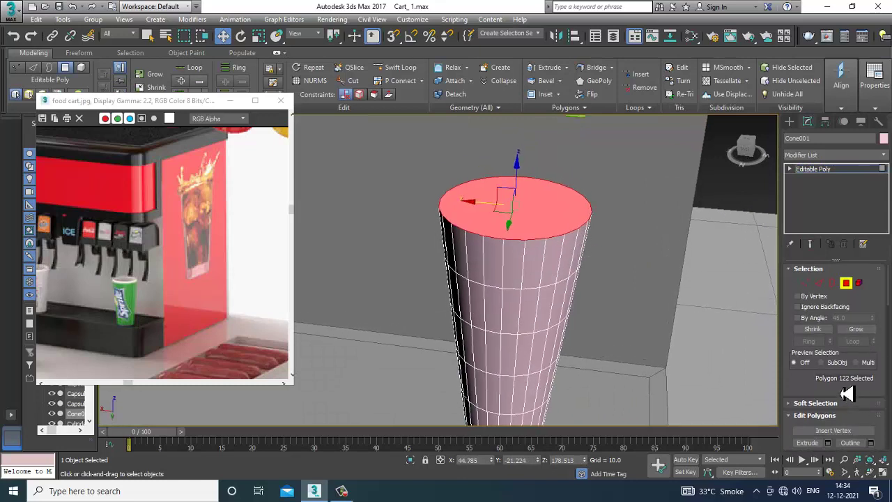
scroll(846, 395, "down", 4)
left_click(871, 332)
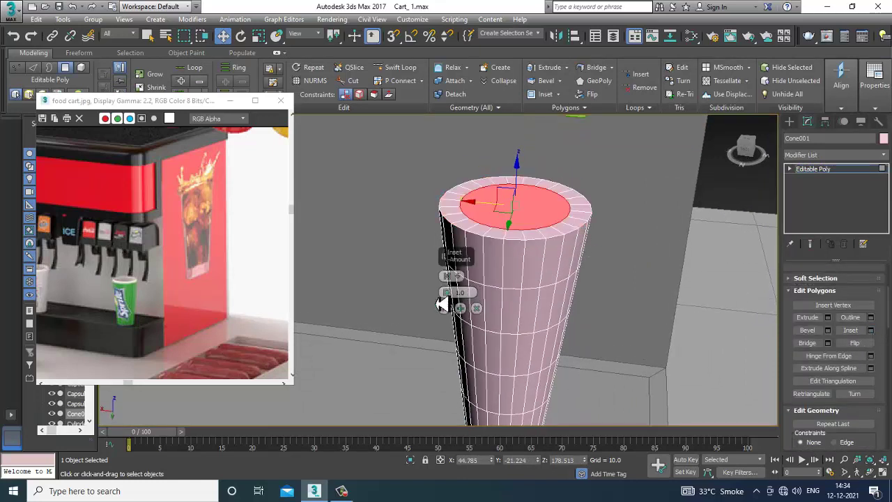
left_click_drag(452, 296, 453, 304)
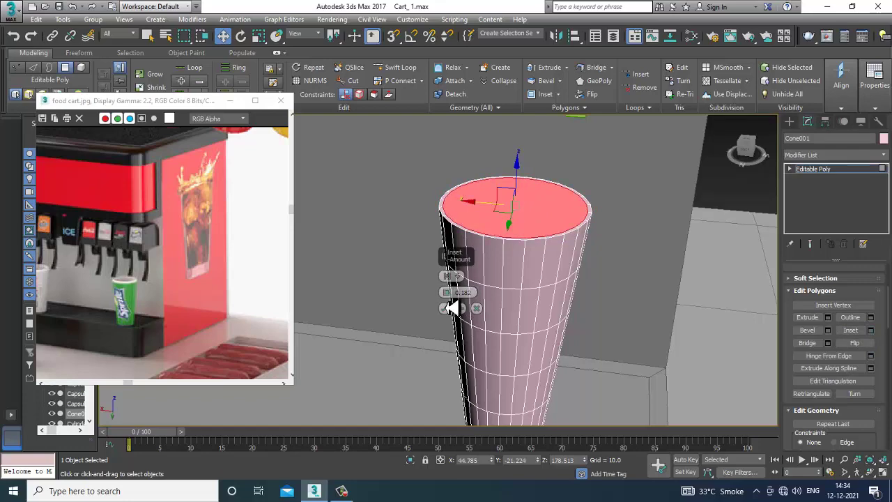
key("Delete")
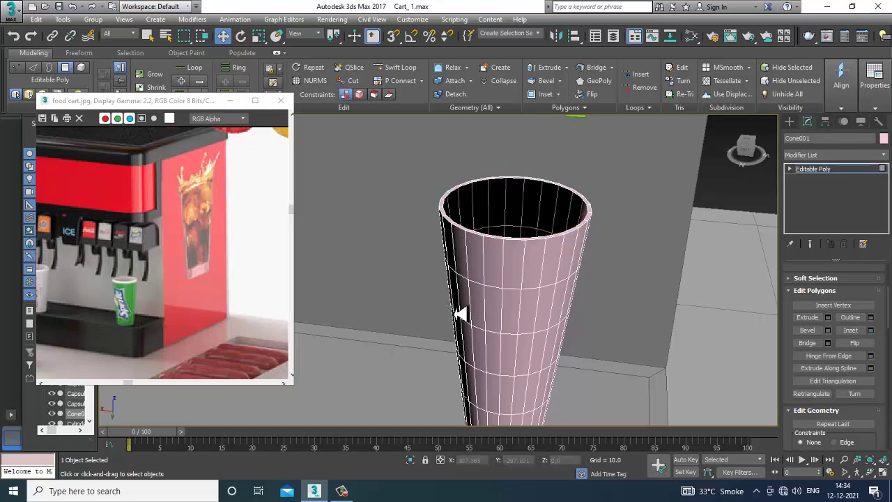
scroll(607, 323, "down", 6)
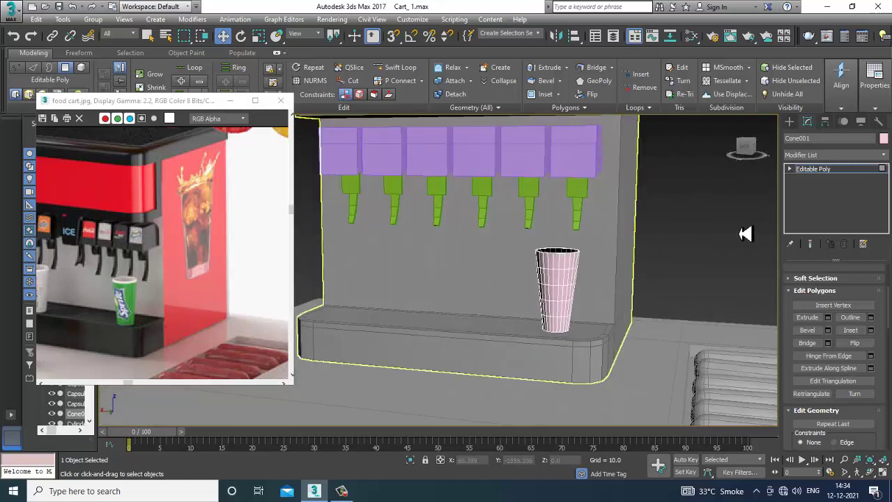
left_click(812, 169)
- Clone the cup twice along X on the drip tray, placing single copies at about X 66.03 and 78.28
scroll(595, 278, "down", 3)
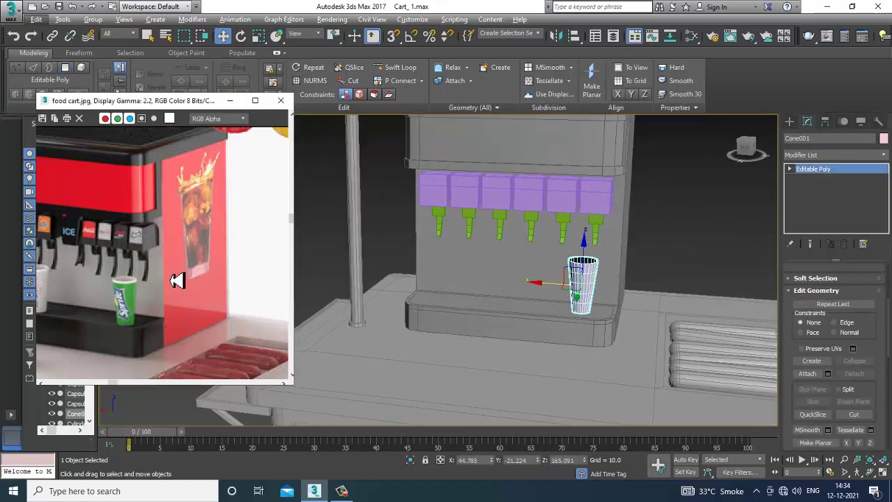
scroll(220, 281, "down", 3)
mouse_move(562, 293)
left_mouse_down("shift")
mouse_move(476, 279)
mouse_move(510, 319)
left_mouse_up("shift")
left_click(459, 294)
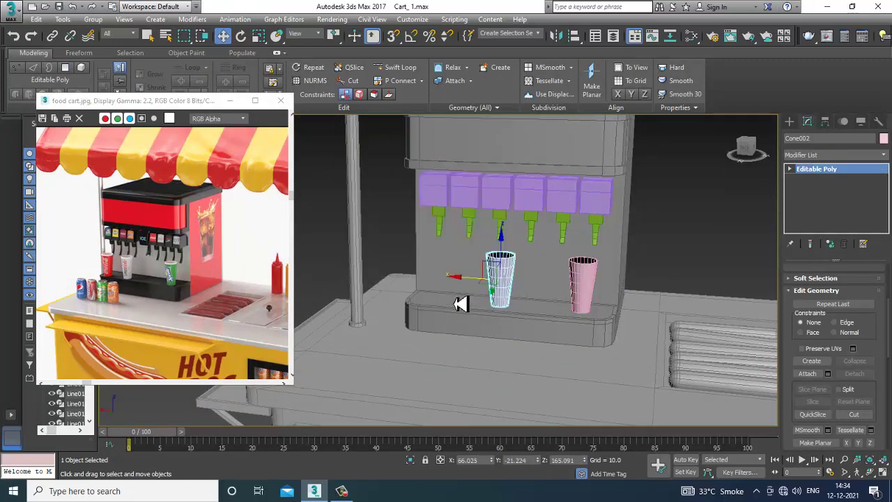
mouse_move(454, 279)
left_mouse_down("shift")
mouse_move(423, 269)
mouse_move(422, 289)
left_mouse_up("shift")
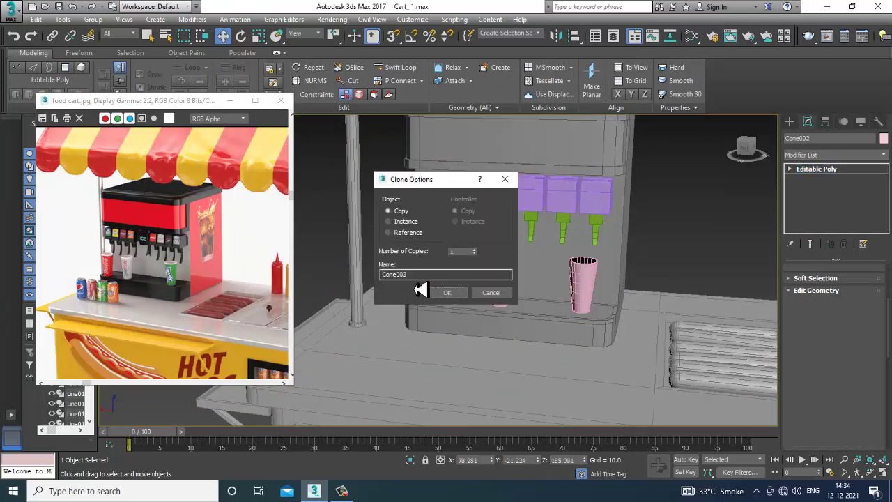
left_click(447, 293)
- Create a cylinder as a drink can on the counter in front of the drip tray, radius about 2.78, height about 11.45
scroll(536, 275, "up", 5)
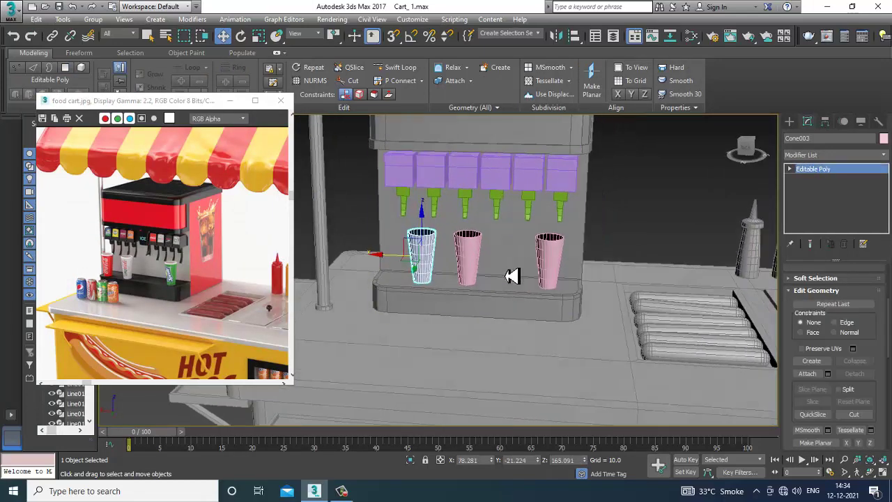
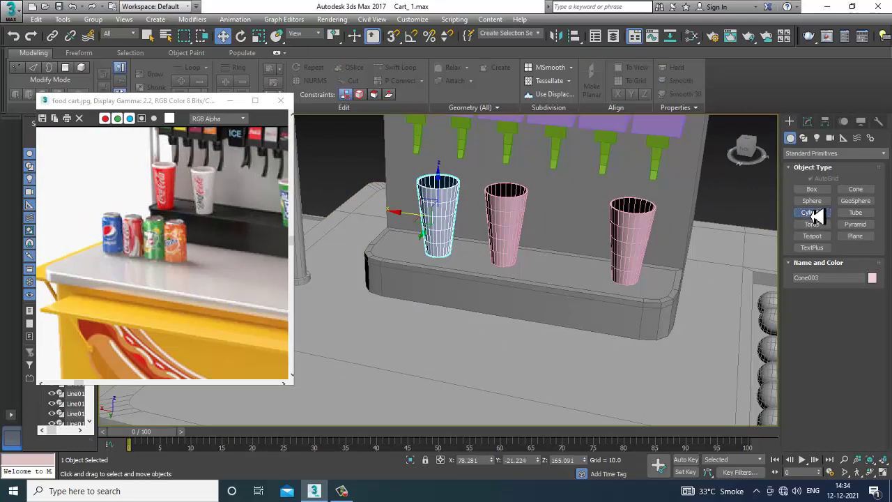
left_click(814, 213)
left_click_drag(442, 365, 458, 382)
left_click(461, 345)
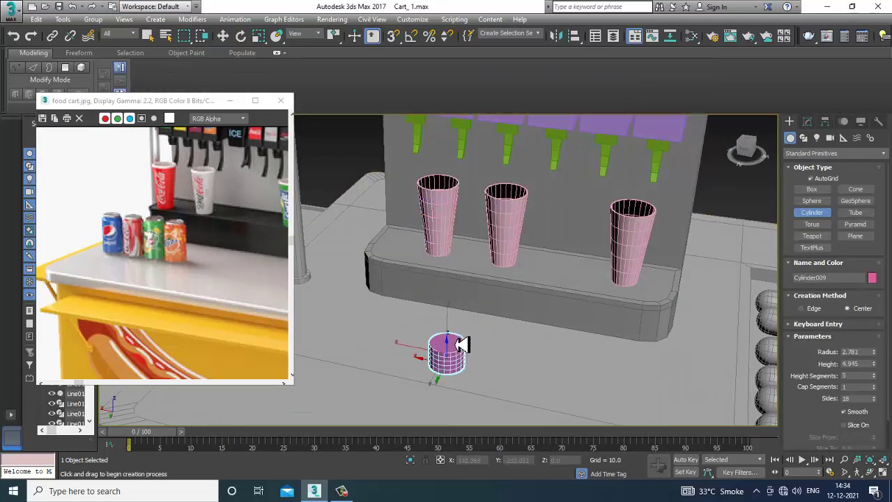
left_click(465, 307)
key("w")
- Set the can cylinder's radius to about 3.978 and convert it to an editable poly
scroll(466, 313, "up", 3)
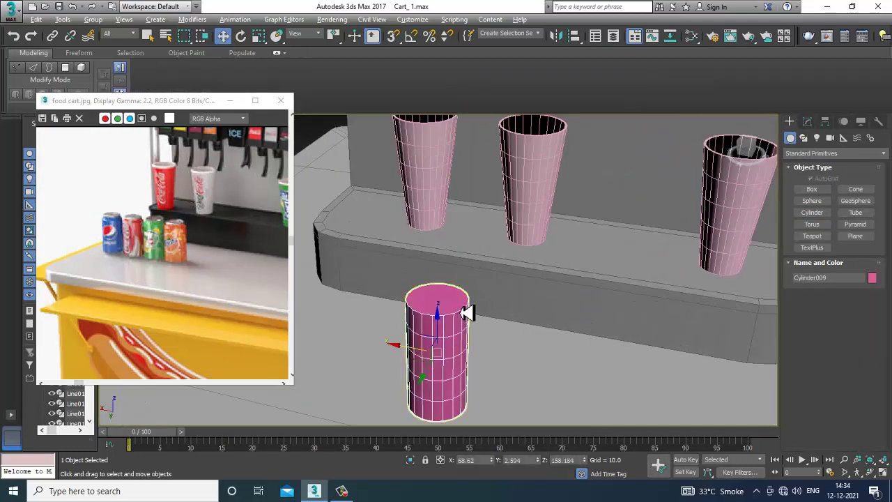
middle_click_drag(467, 312, 503, 272, "alt")
scroll(512, 277, "up", 3)
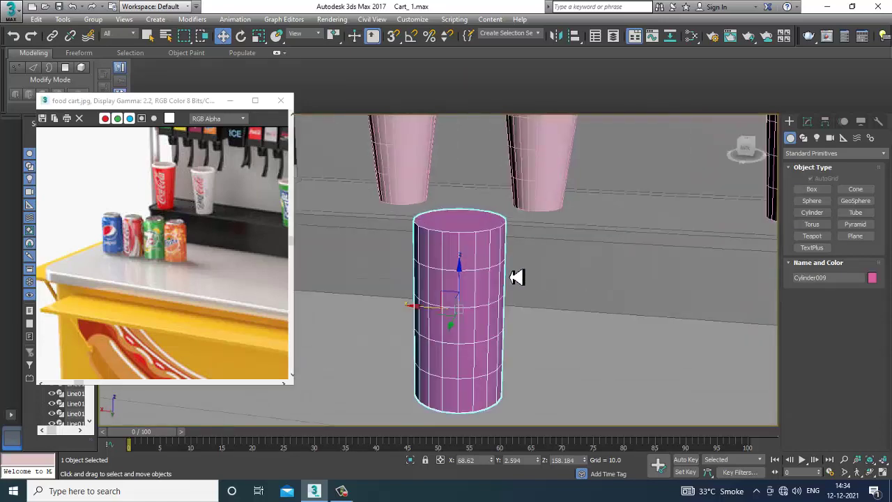
left_click(807, 122)
left_click_drag(877, 285, 877, 264)
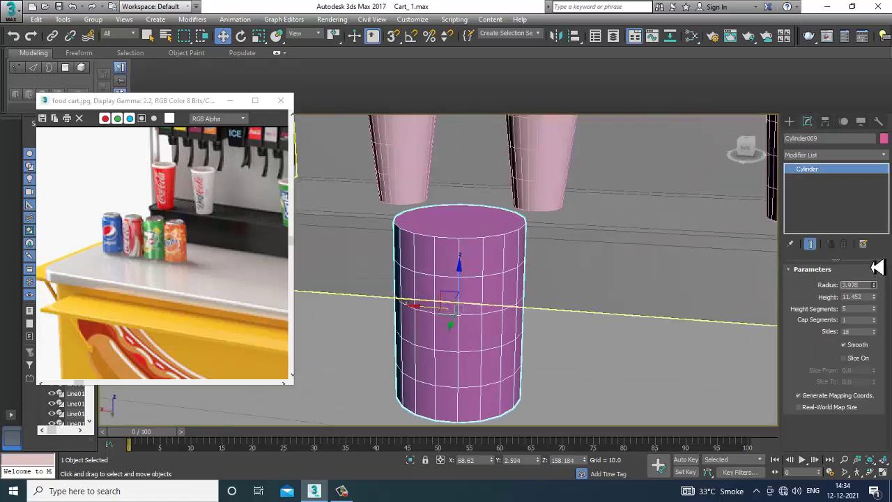
right_click(508, 238)
mouse_move(568, 353)
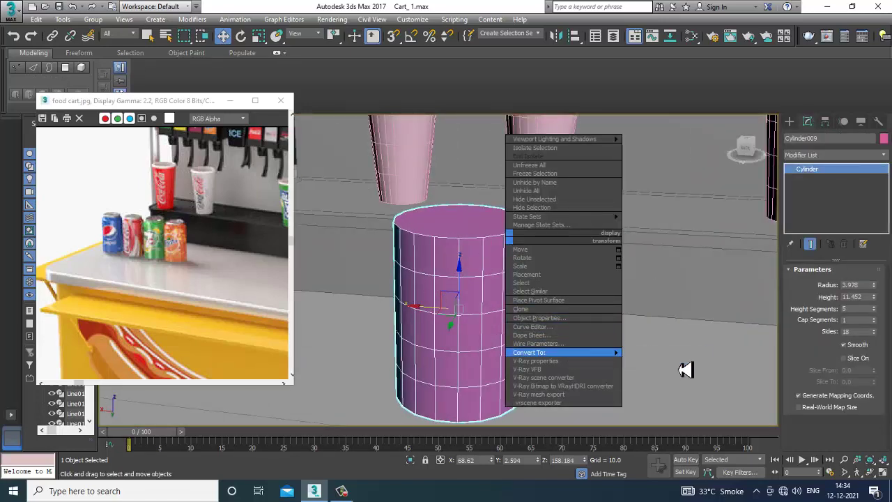
left_click(677, 362)
- Bevel the can's top polygon with height about 0.871 and outline -1.0 to form a sloped shoulder
key("4")
left_click(472, 222)
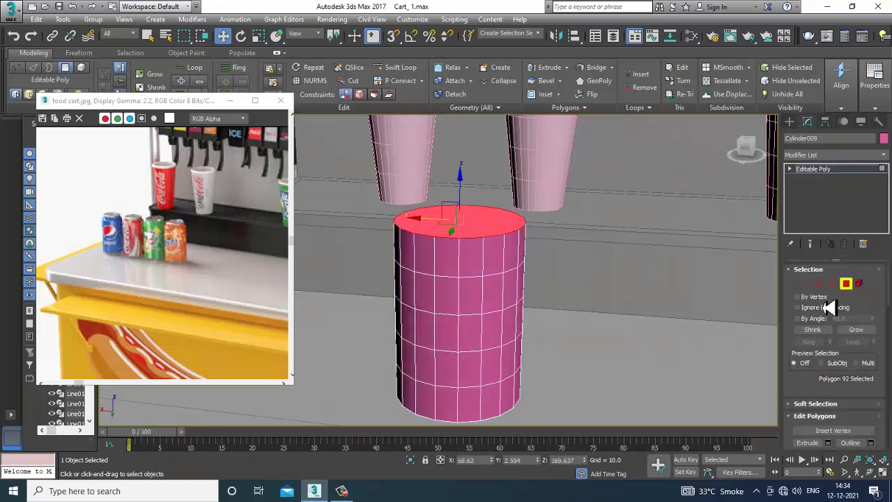
scroll(822, 400, "down", 3)
left_click(828, 377)
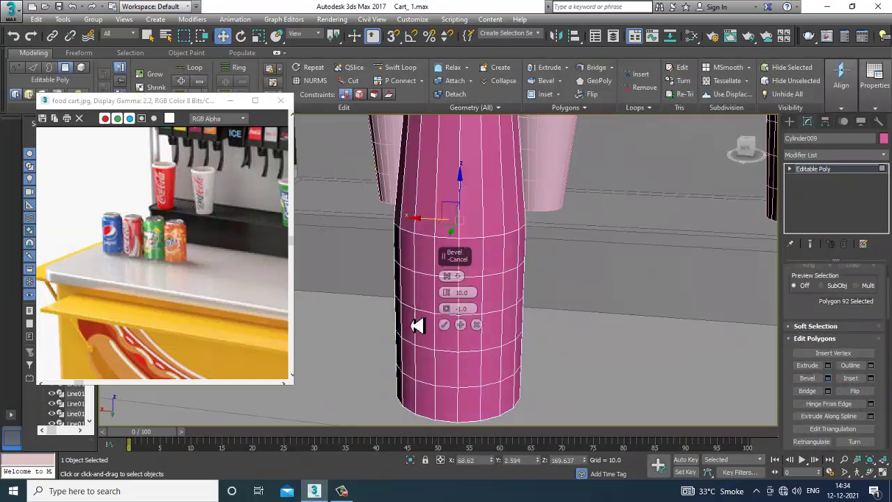
left_click_drag(450, 309, 473, 339)
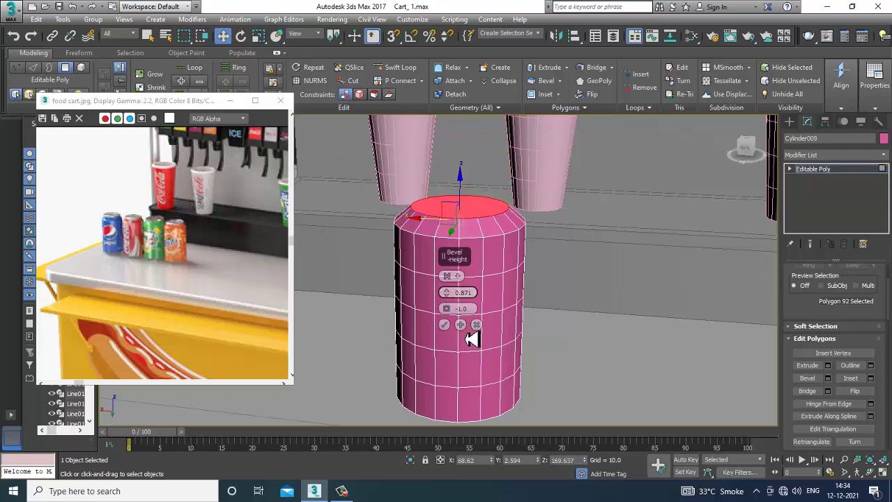
left_click(444, 324)
- Extrude the can's top polygon by about 0.735 to form the neck
middle_click_drag(449, 327, 599, 279, "alt")
left_click(828, 365)
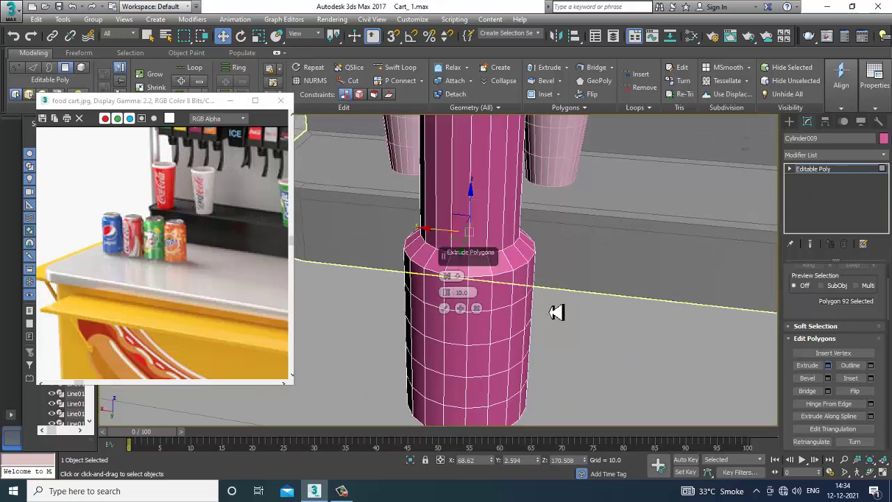
left_click_drag(452, 307, 475, 341)
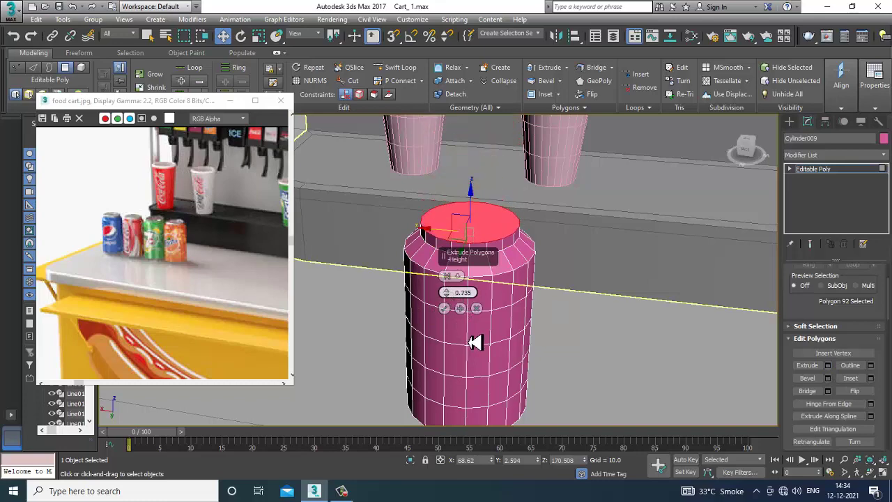
left_click(446, 308)
- Inset the can's top polygon slightly to leave a narrow rim around the lid
middle_click_drag(588, 259, 557, 259, "alt")
scroll(557, 265, "up", 3)
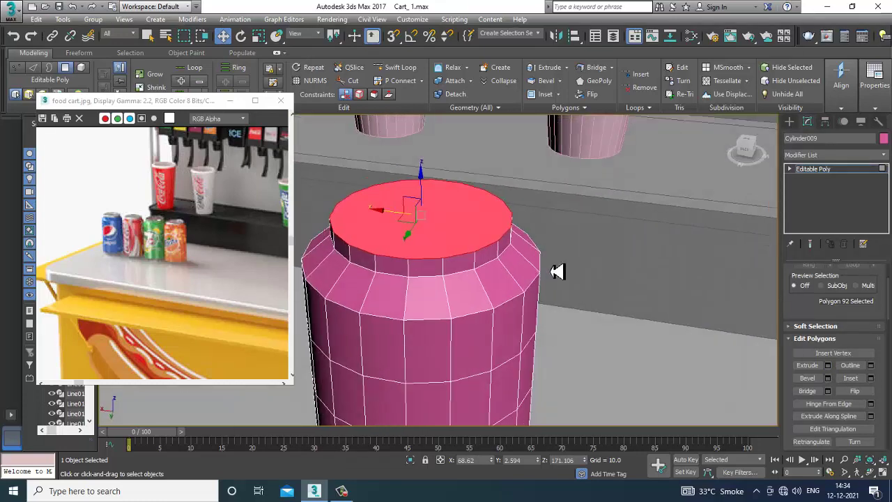
left_click(870, 378)
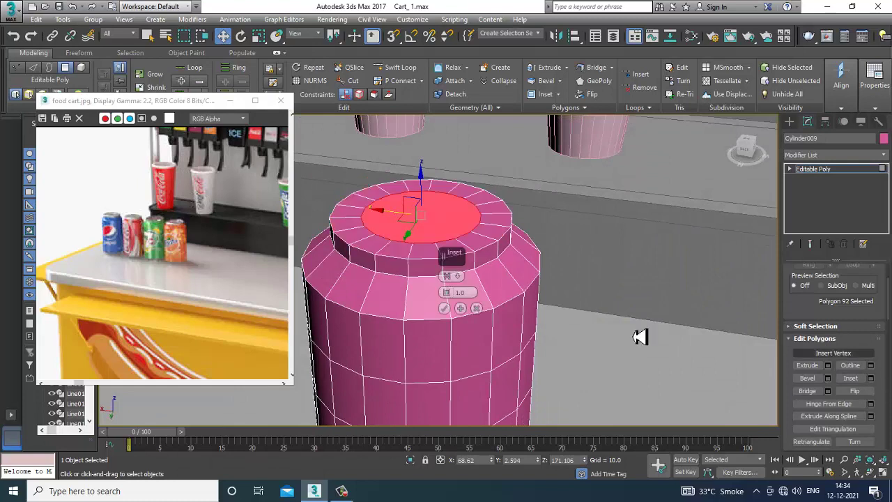
left_click_drag(446, 293, 460, 303)
left_click(444, 307)
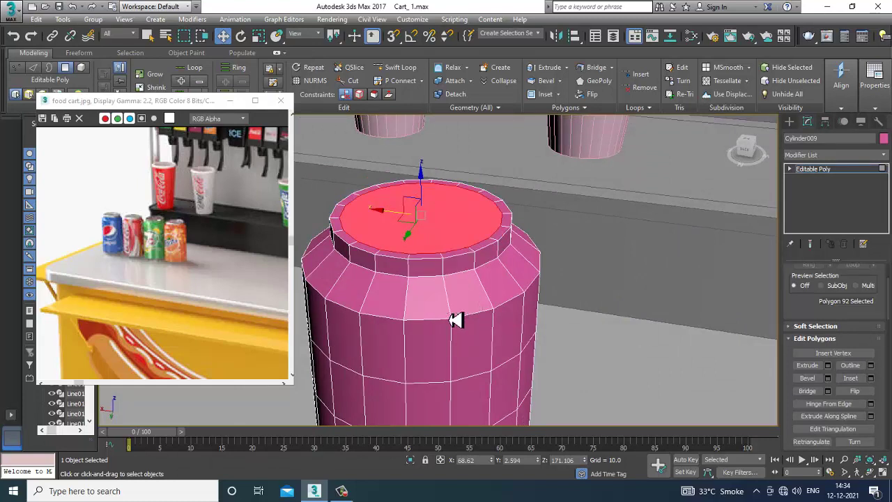
- Bevel the can's inner lid polygon downward with height about -0.083 and outline about -0.319
left_click(828, 377)
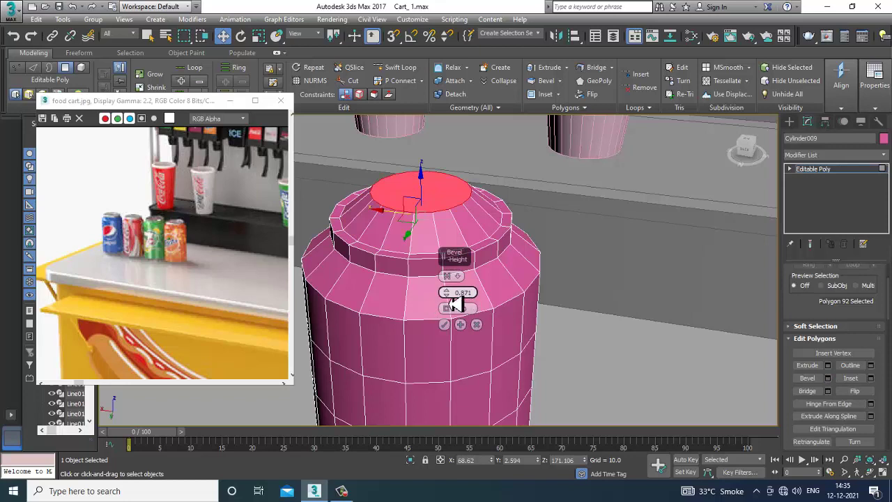
mouse_move(454, 304)
left_mouse_down()
mouse_move(460, 308)
mouse_move(448, 311)
mouse_move(462, 303)
left_mouse_up()
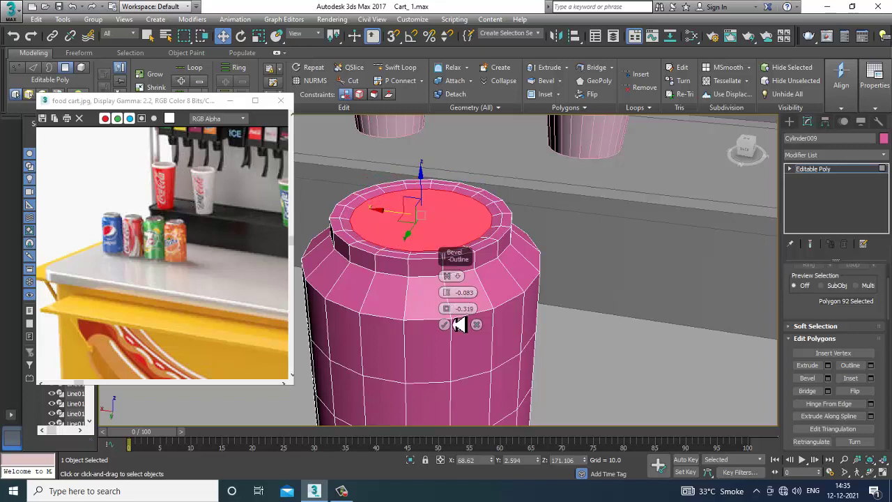
left_click(444, 324)
- Select the edge loop where the can's shoulder meets its side and round it with a multi-segment chamfer
middle_click_drag(558, 334, 484, 334, "alt")
key("2")
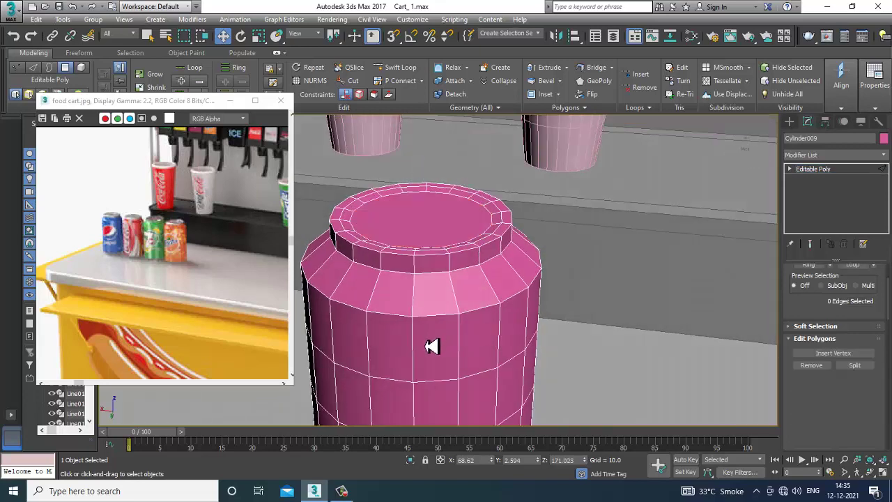
double_click(443, 322)
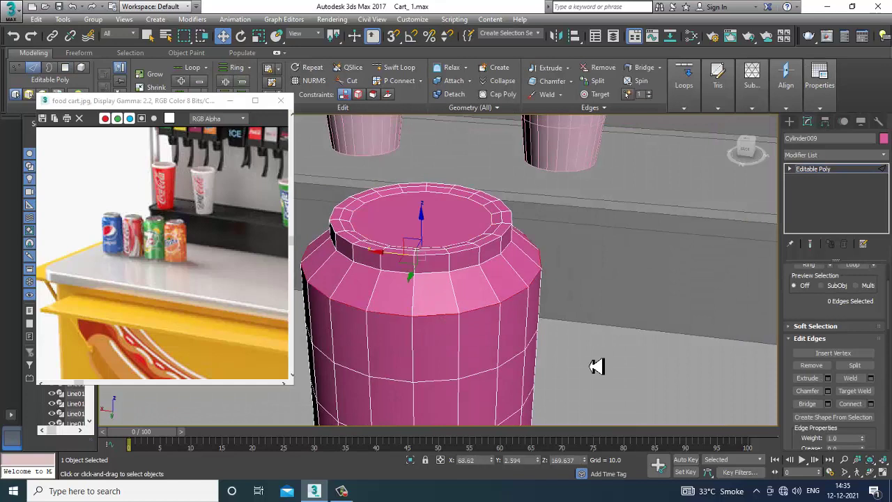
left_click(829, 390)
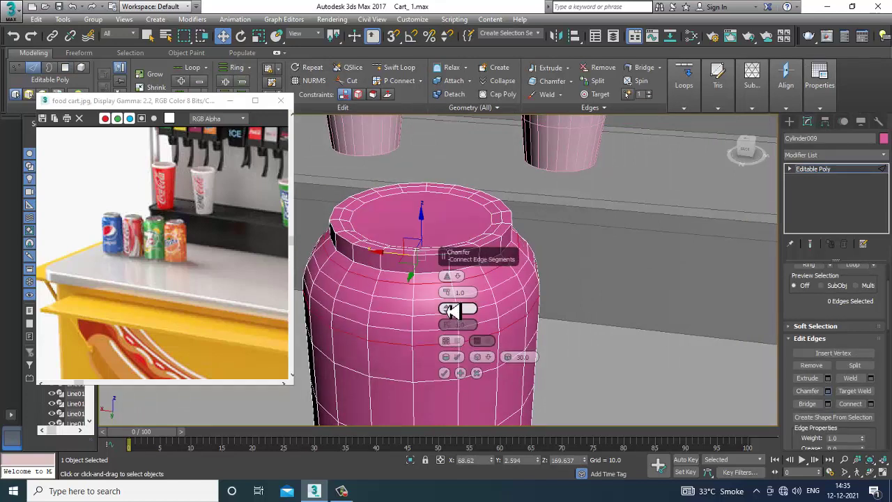
left_click_drag(453, 294, 452, 294)
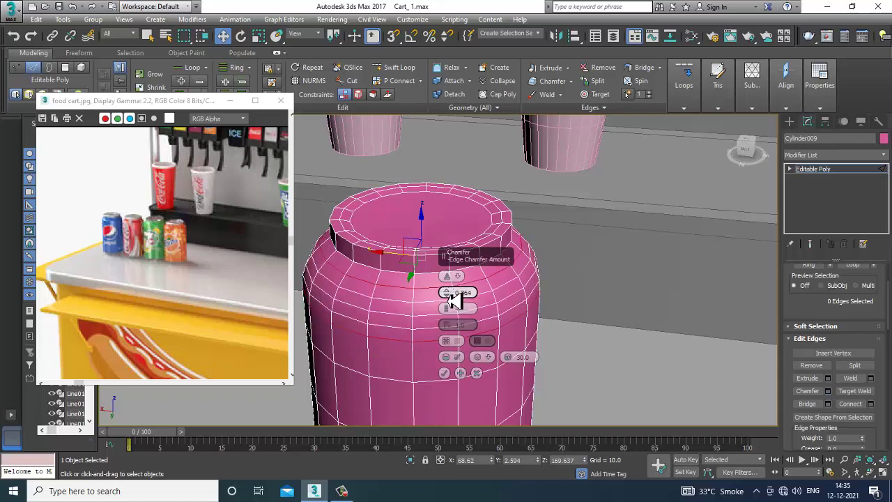
left_click(446, 372)
- Select the edge loop around the can's base and chamfer it to round the bottom
middle_click_drag(513, 328, 481, 298, "alt")
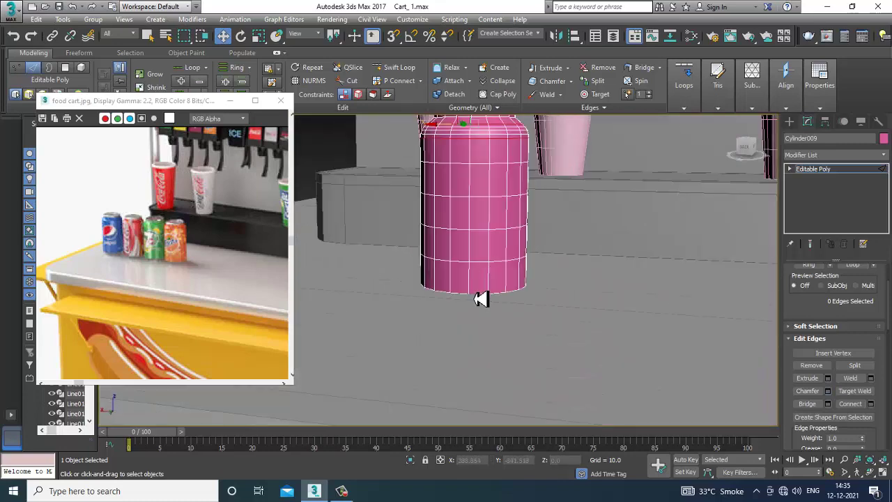
mouse_move(408, 280)
middle_mouse_down("alt")
mouse_move(455, 262)
mouse_move(400, 277)
middle_mouse_up("alt")
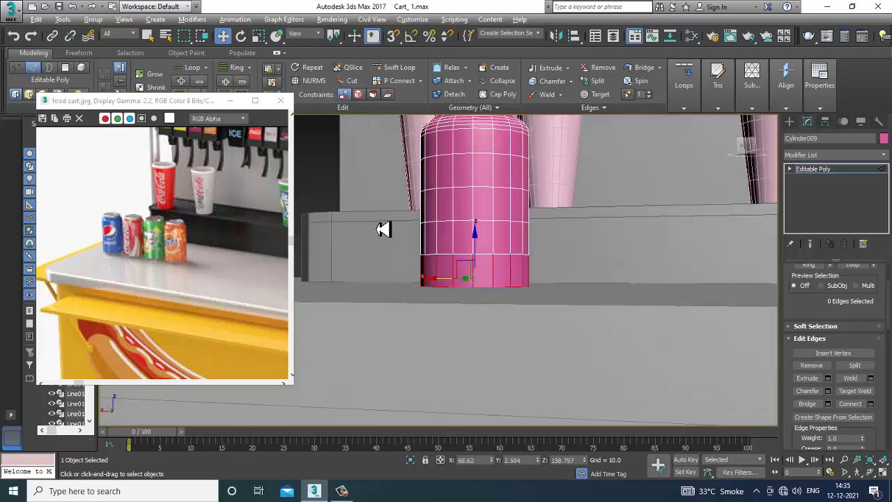
middle_click_drag(596, 290, 748, 334, "alt")
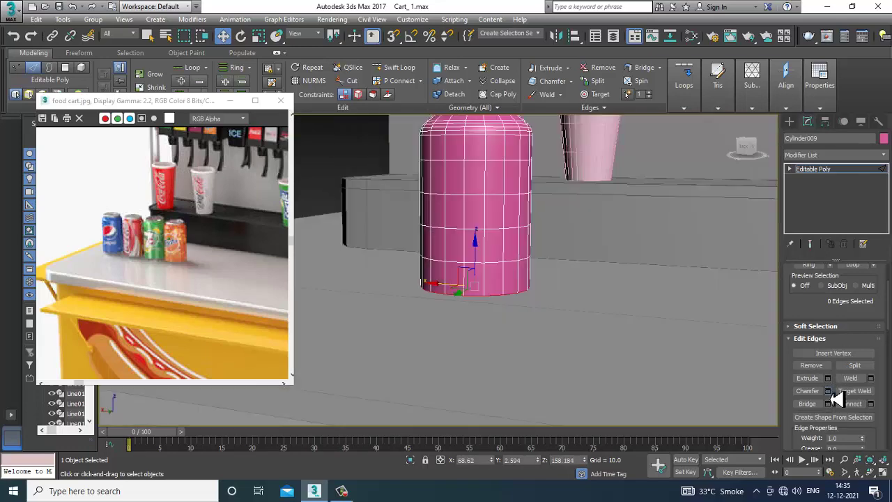
left_click(828, 391)
middle_click_drag(572, 293, 590, 287)
left_click(446, 372)
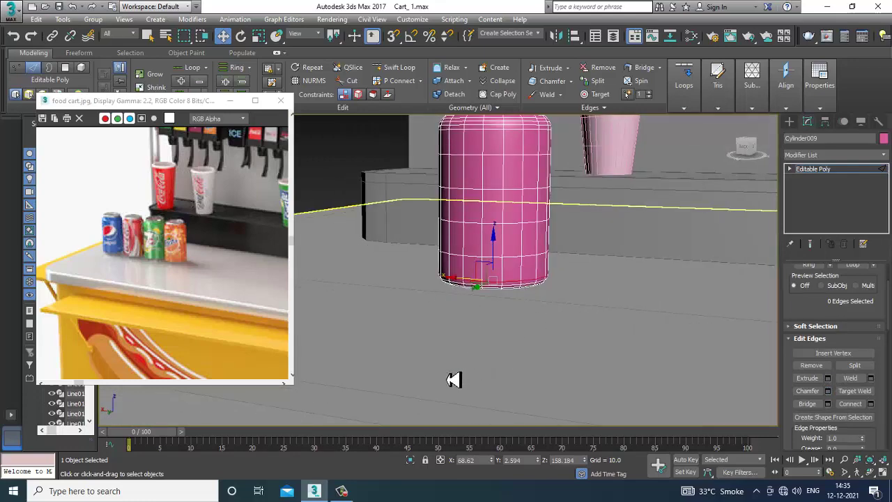
- Chamfer the outer edge loop of the can's top rim by about 0.198
middle_click_drag(453, 379, 527, 238, "alt")
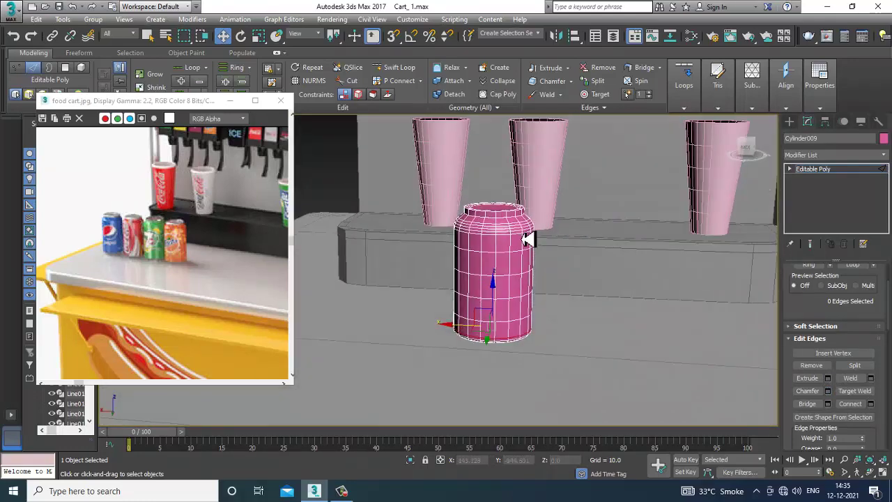
scroll(527, 239, "up", 10)
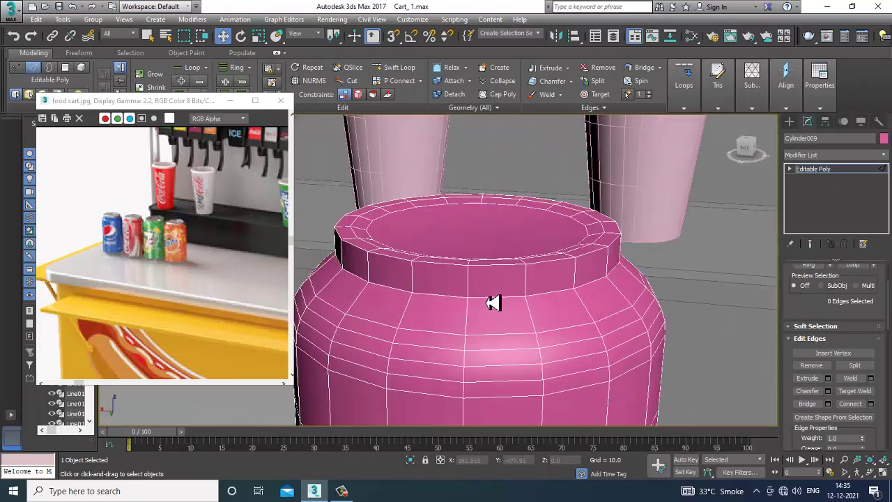
double_click(496, 271)
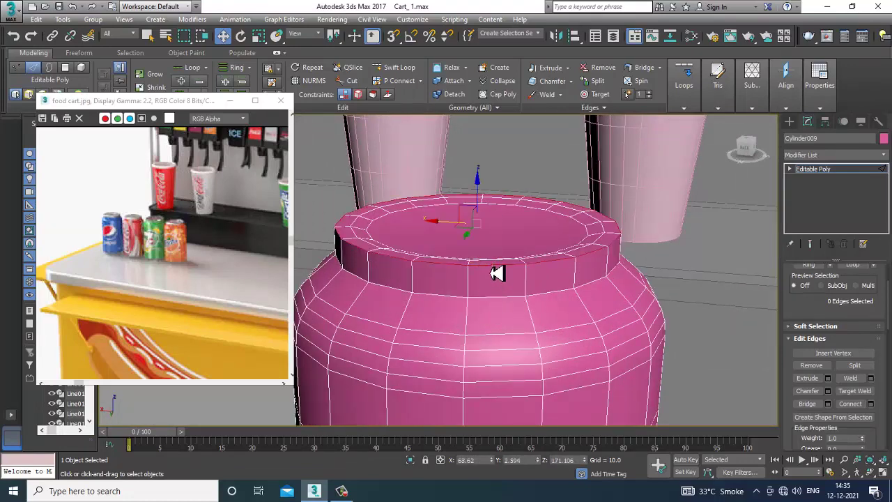
left_click(828, 391)
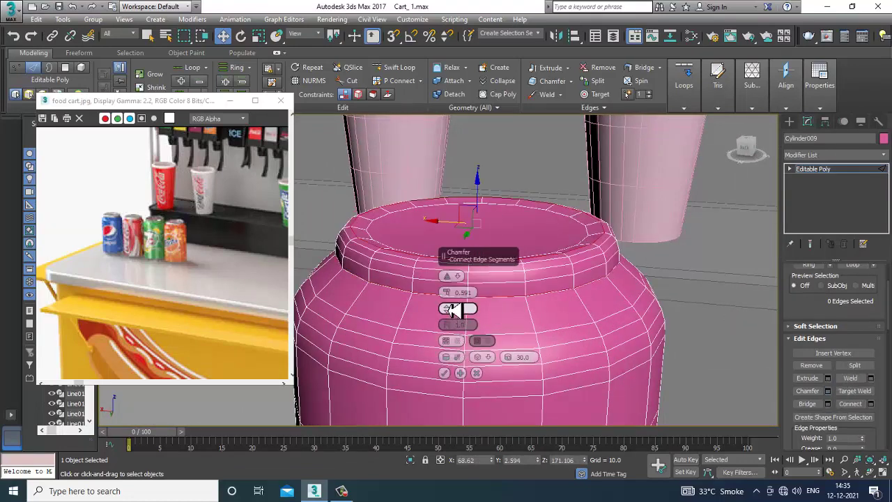
left_click_drag(450, 303, 452, 306)
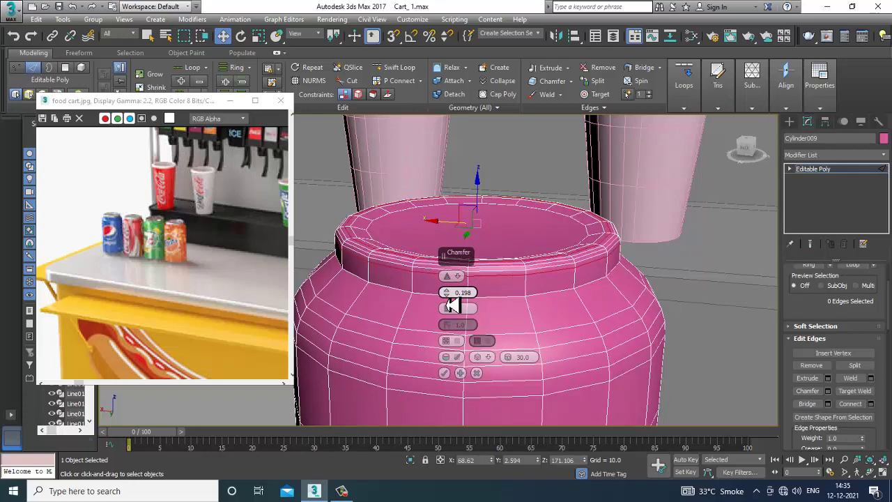
left_click(444, 373)
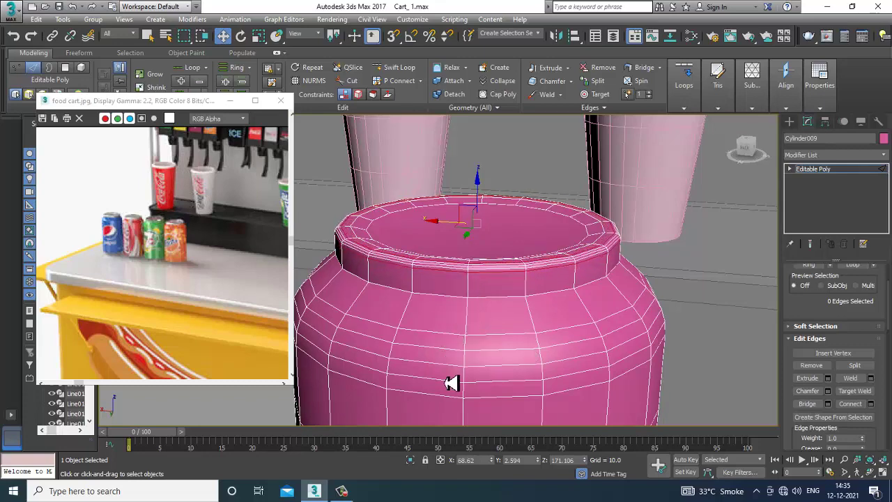
- Leave edge editing and lower the whole can slightly so its base sits on the counter
left_click(812, 169)
scroll(627, 305, "down", 8)
scroll(607, 278, "up", 5)
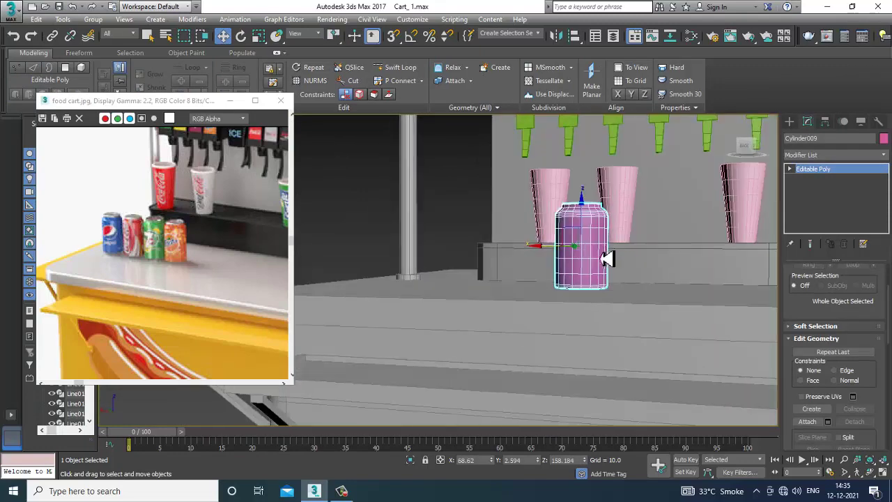
scroll(556, 284, "down", 3)
scroll(554, 285, "up", 5)
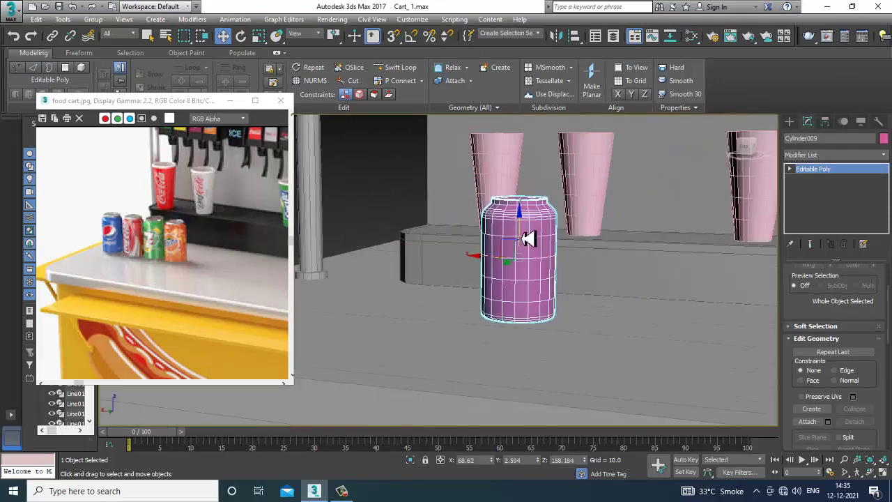
left_click_drag(521, 238, 525, 242)
scroll(530, 242, "down", 4)
scroll(499, 251, "up", 3)
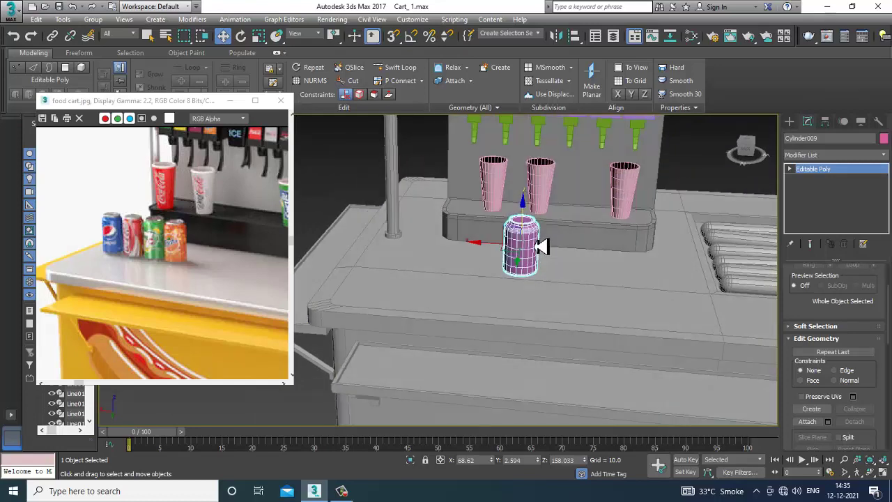
- Scale the can down uniformly to about 79% so it suits the size of the cups behind it
key("r")
left_click_drag(527, 270, 543, 287)
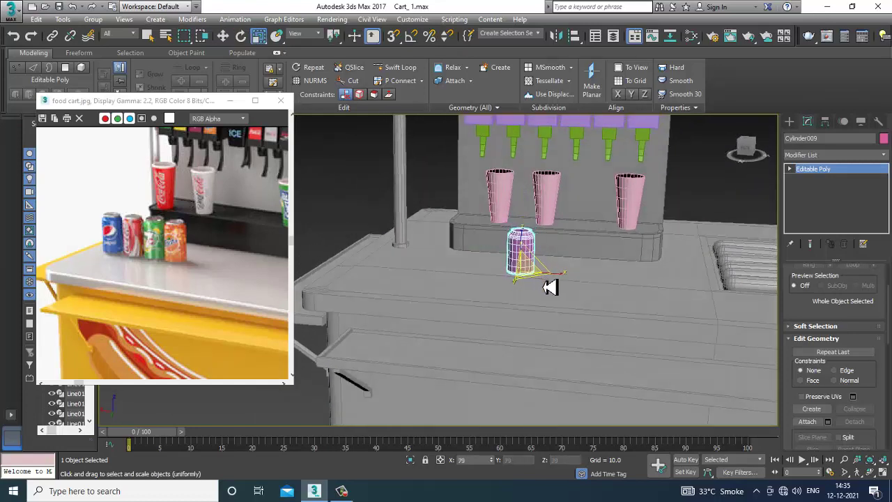
mouse_move(543, 287)
middle_mouse_down("alt")
mouse_move(542, 257)
mouse_move(548, 300)
middle_mouse_up("alt")
scroll(551, 299, "up", 3)
- Clone the can as three copies spaced along X to form a row of four on the counter
key("w")
middle_click_drag(478, 256, 478, 273, "alt")
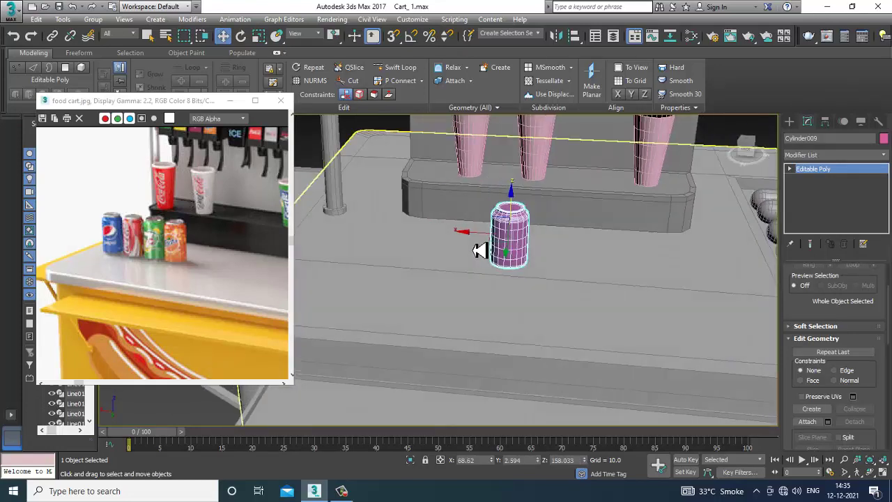
mouse_move(478, 241)
left_mouse_down()
mouse_move(350, 233)
mouse_move(403, 234)
left_mouse_up()
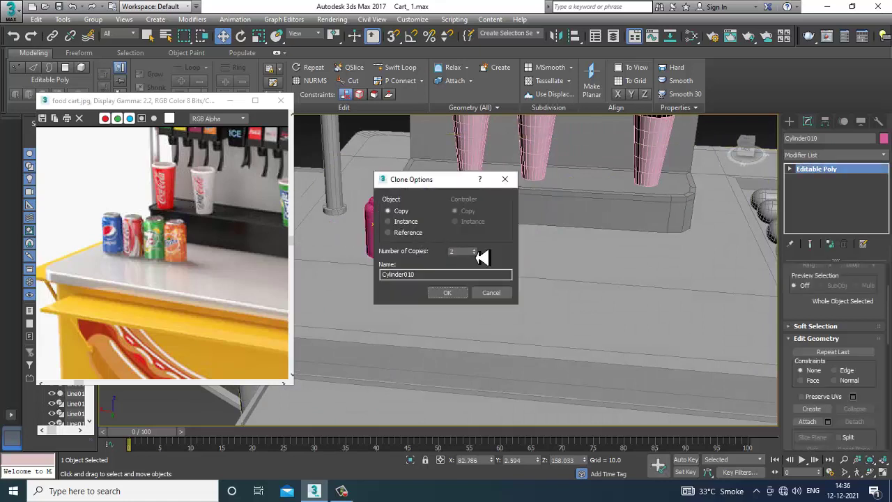
left_click(460, 292)
scroll(581, 271, "down", 5)
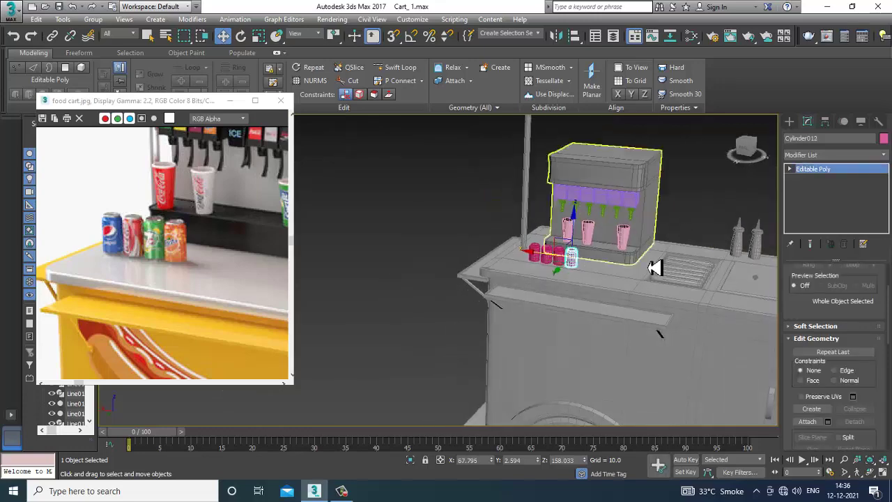
- Select every object in the scene and give them all one common grey object colour
middle_click_drag(655, 268, 633, 269)
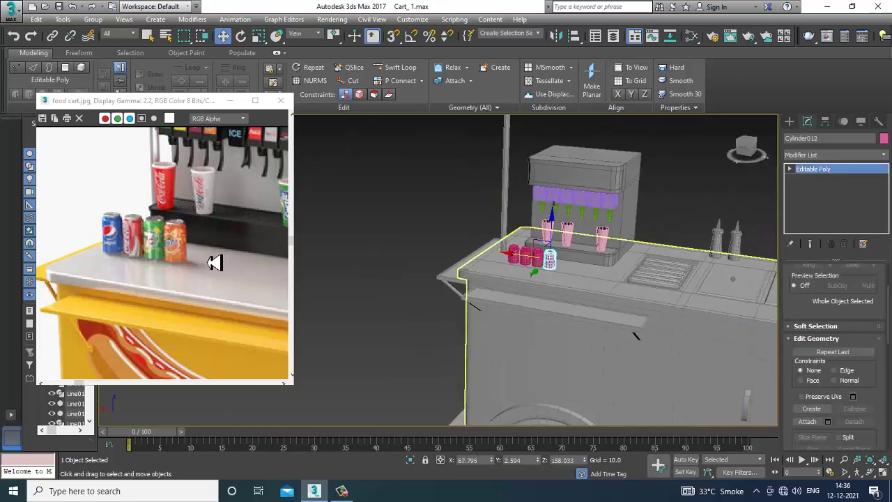
middle_click_drag(247, 217, 115, 271)
scroll(151, 265, "down", 3)
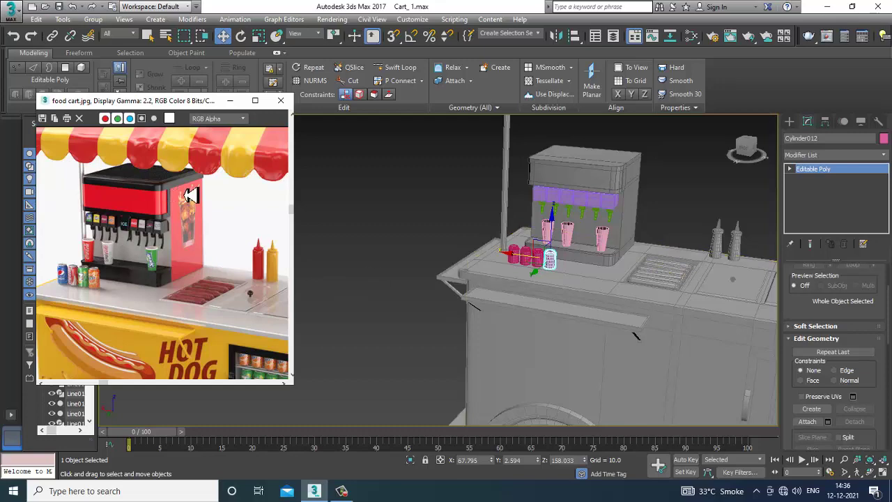
middle_click_drag(190, 196, 193, 235)
middle_click_drag(230, 284, 171, 261)
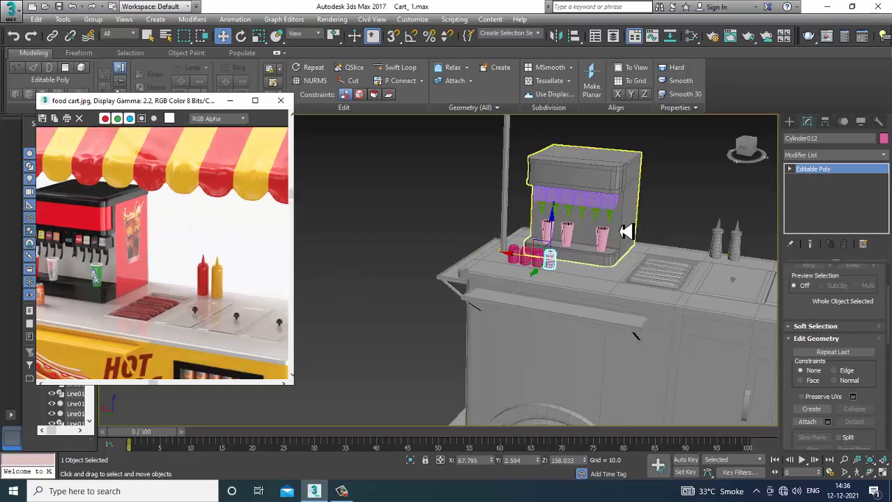
middle_click_drag(623, 231, 518, 207)
key("ctrl+a")
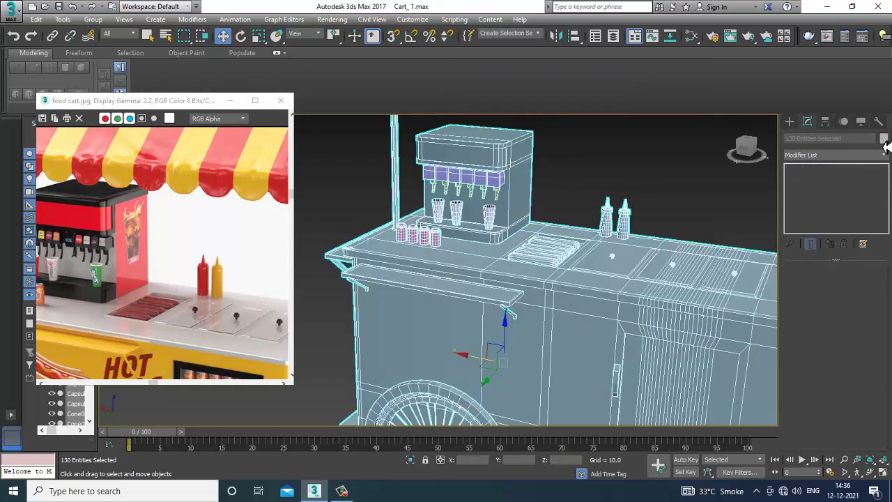
left_click(883, 139)
left_click(502, 306)
- In the left view, draw a three-point inverted-V line above the cart's posts as the canopy roof profile
scroll(190, 265, "down", 5)
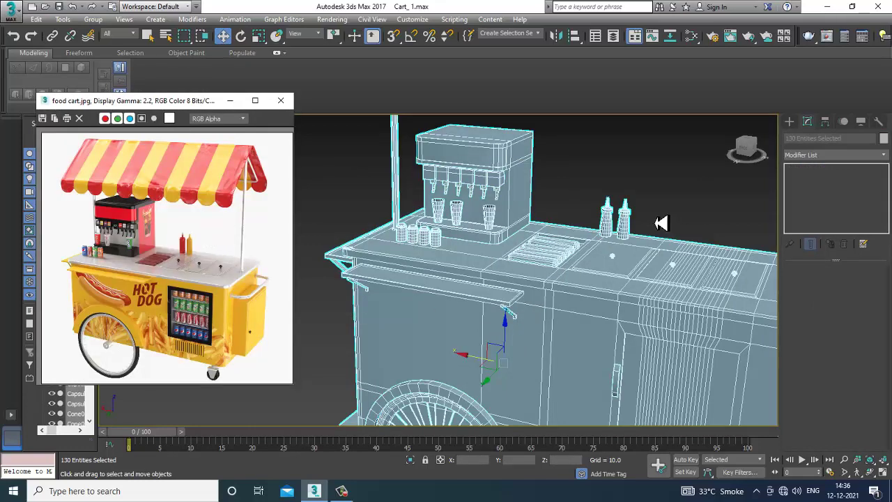
middle_click_drag(661, 223, 568, 251)
key("alt+w")
right_click(574, 217)
right_click(354, 354)
key("alt+w")
key("z")
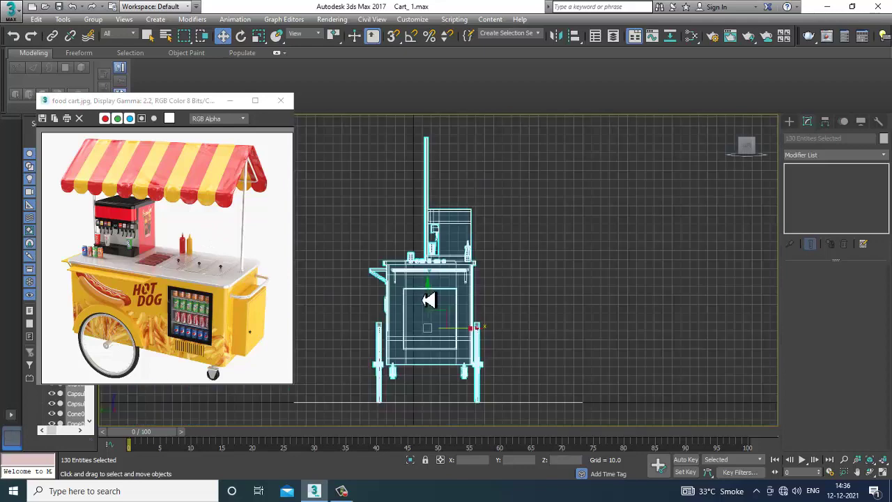
scroll(429, 300, "down", 3)
scroll(430, 298, "up", 3)
middle_click_drag(434, 238, 505, 303)
scroll(509, 318, "up", 1)
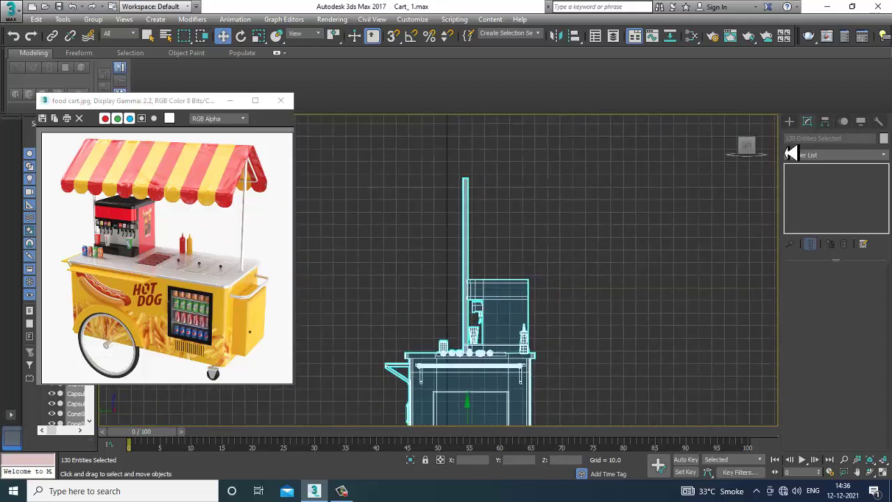
left_click(789, 122)
left_click(803, 138)
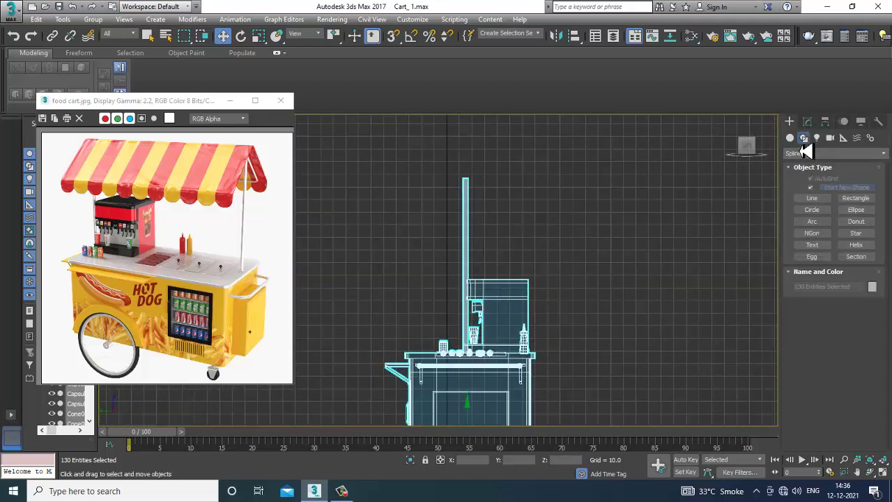
left_click(811, 198)
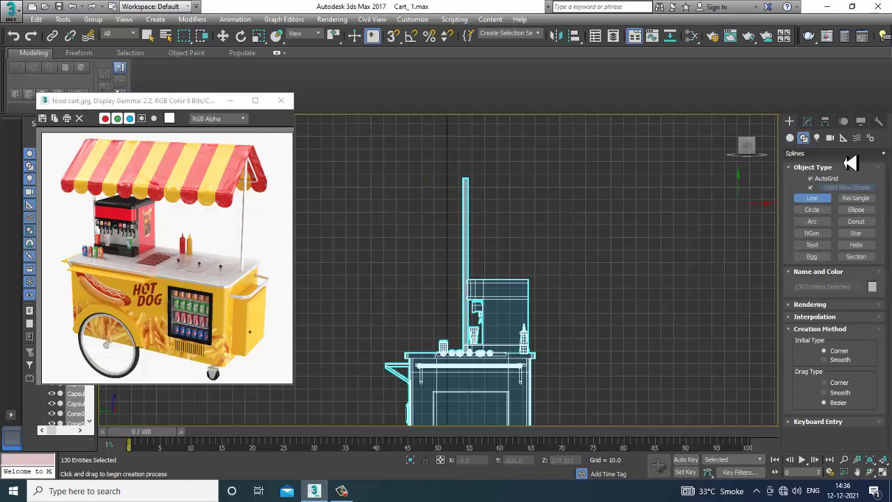
left_click(406, 218)
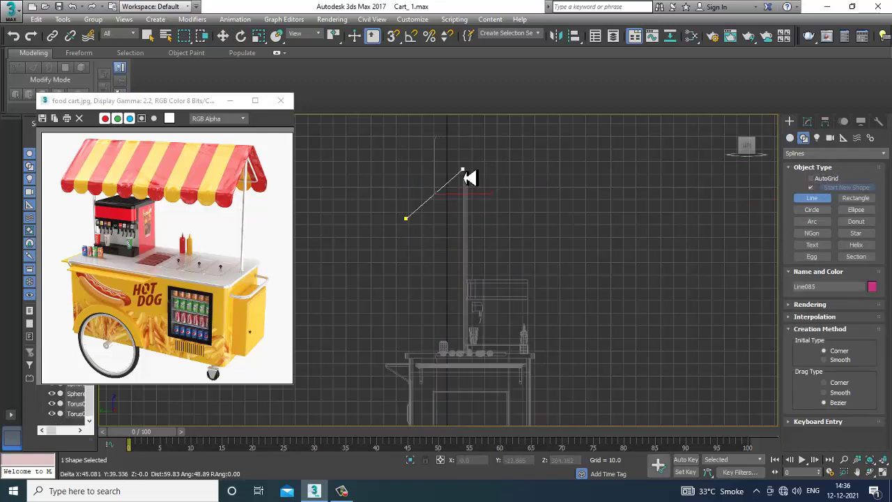
left_click(462, 169)
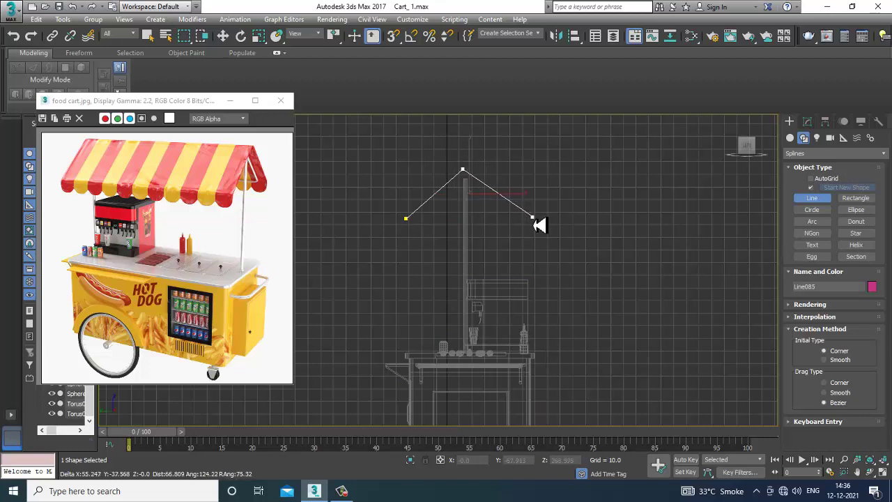
left_click(533, 219)
right_click(532, 218)
right_click(533, 218)
scroll(503, 195, "up", 3)
- Move the roof line's peak vertex toward its middle, and shift all three vertices to centre the profile over the post
key("1")
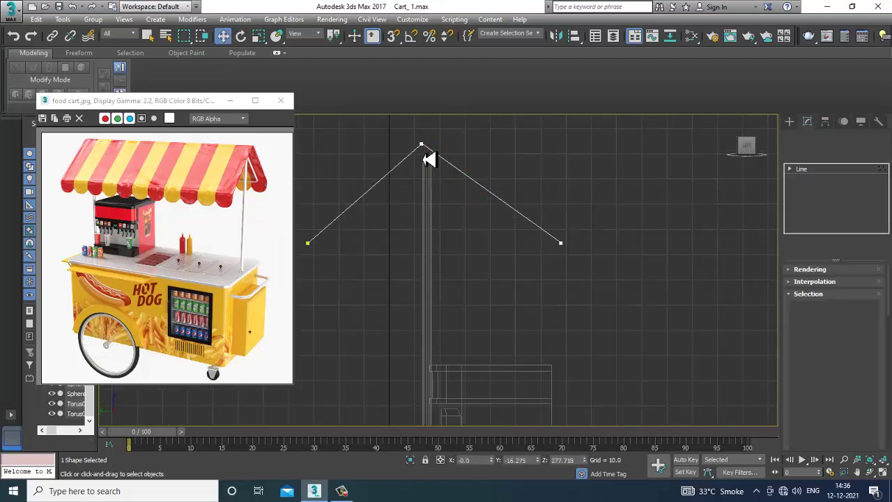
left_click(421, 143)
left_click_drag(465, 156, 474, 150)
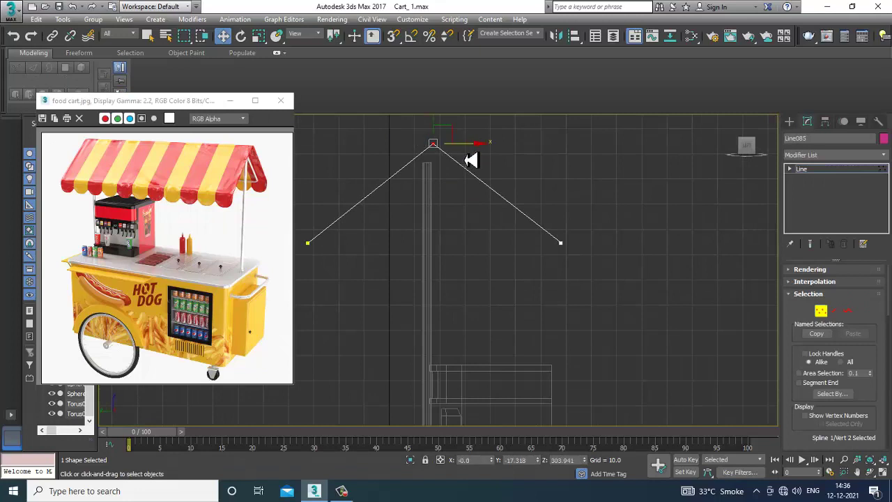
middle_click_drag(489, 204, 540, 237)
left_click_drag(795, 382, 737, 358)
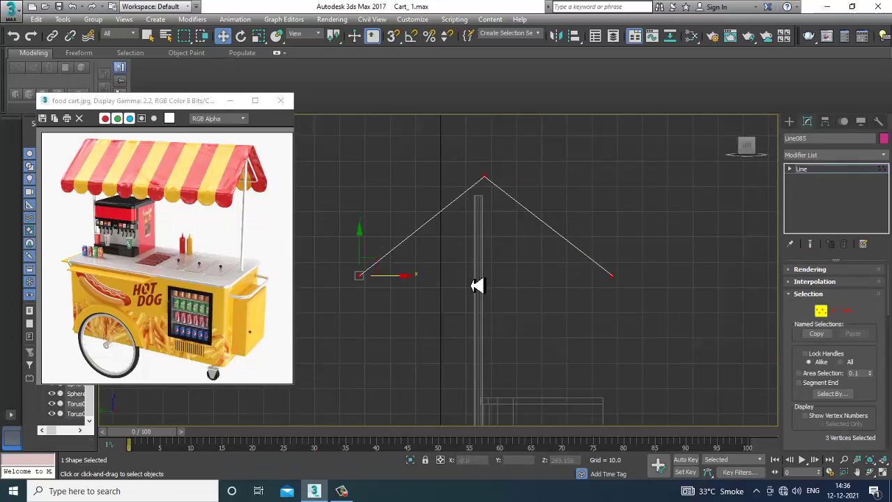
left_click_drag(399, 287, 389, 286)
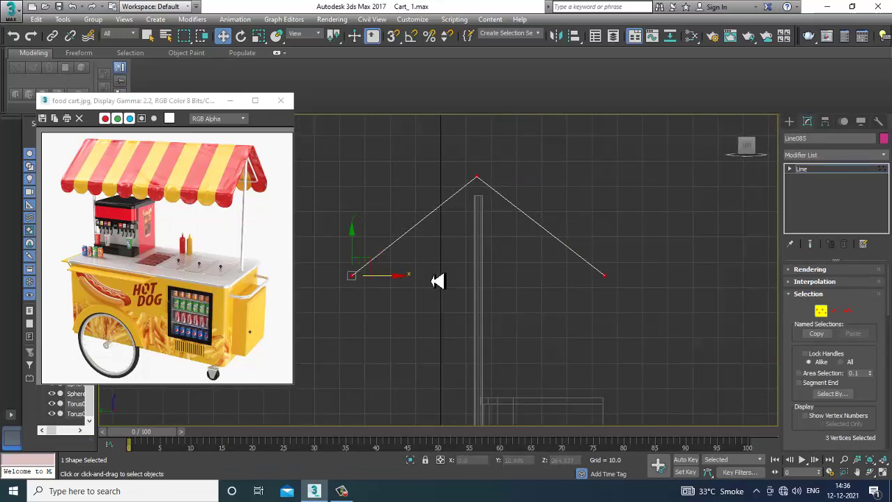
left_click_drag(521, 210, 518, 207)
- Move the roof line's end vertex on the dispenser side slightly inward and nudge the peak vertex about 0.877 along X
left_click(599, 268)
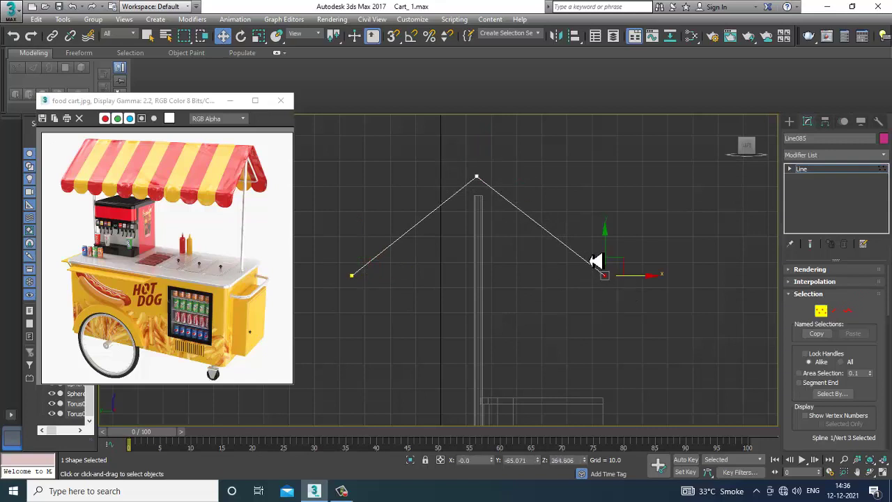
left_click_drag(647, 280, 635, 280)
left_click_drag(605, 254, 640, 286)
left_click(476, 176)
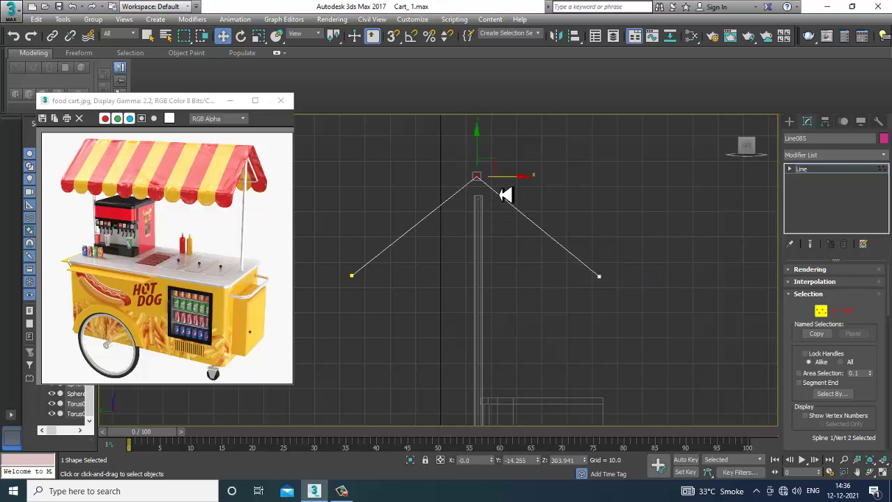
left_click_drag(512, 184, 514, 184)
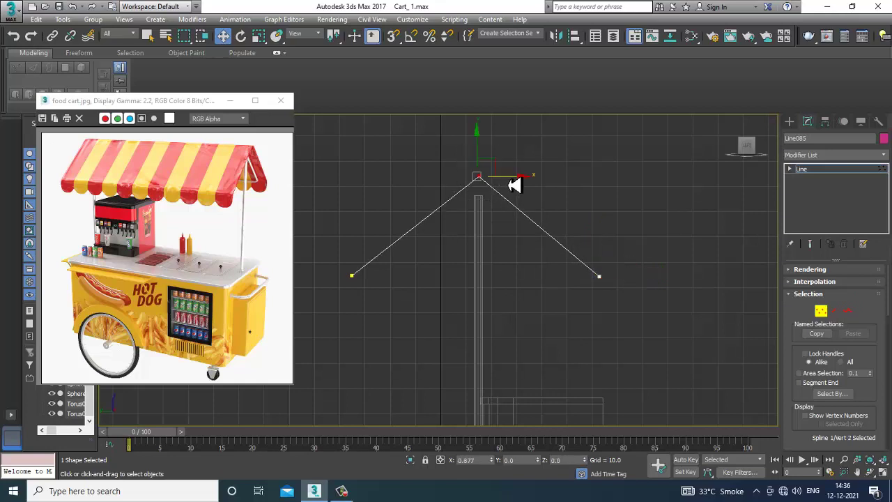
- Display the roof line in the viewport with a rectangular section, length about 308.54 and width 2.0, to cover the cart
left_click(809, 271)
left_click(796, 282)
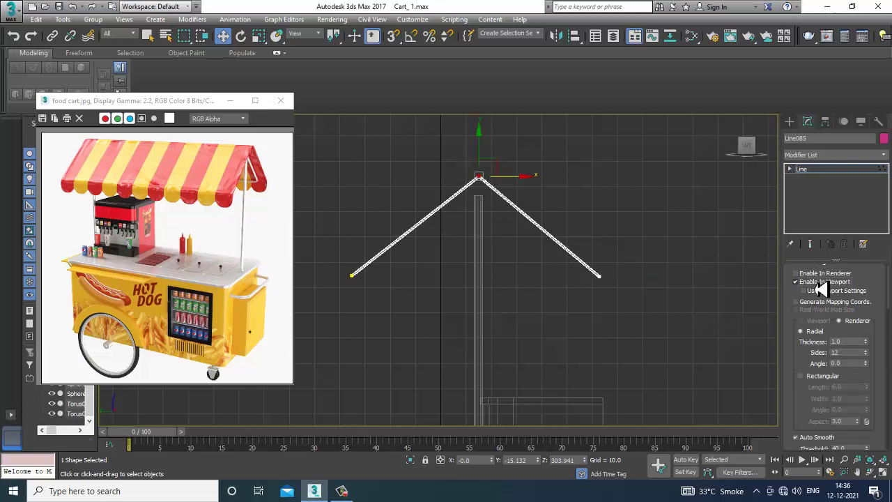
left_click(802, 377)
key("alt+w")
right_click(618, 373)
key("alt+w")
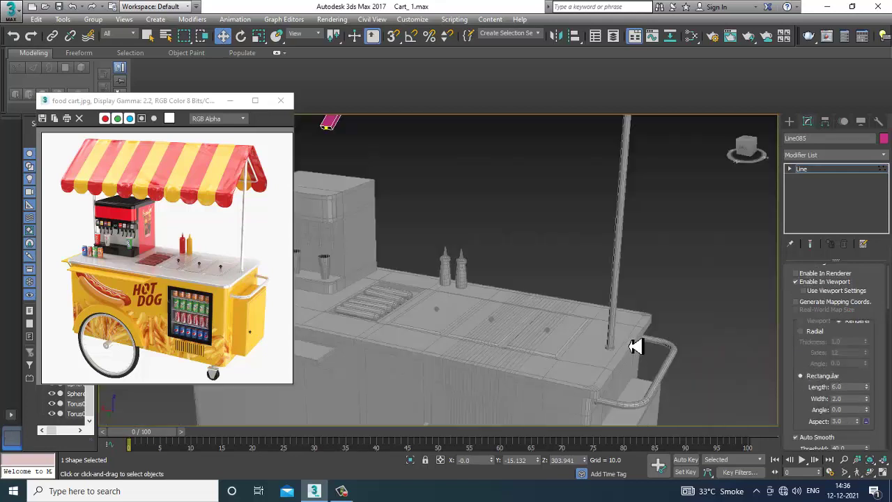
scroll(616, 334, "down", 5)
scroll(620, 333, "down", 1)
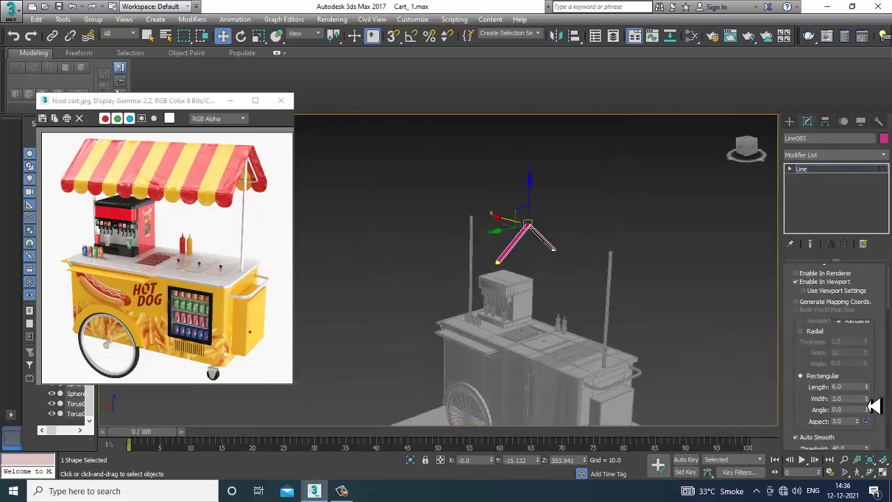
left_click_drag(867, 400, 395, 474)
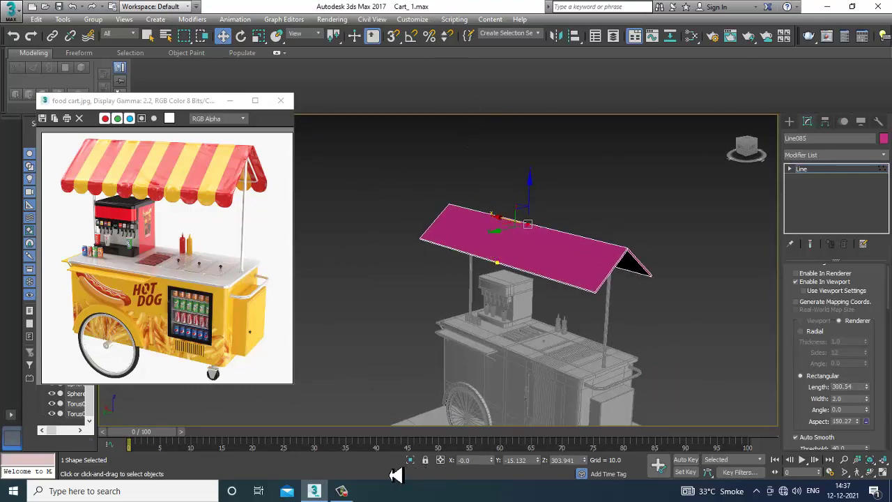
- Set the canopy roof's rectangular section length to 255.459 and shift the whole roof along X to about -9.1, centring it over the posts
scroll(696, 311, "up", 4)
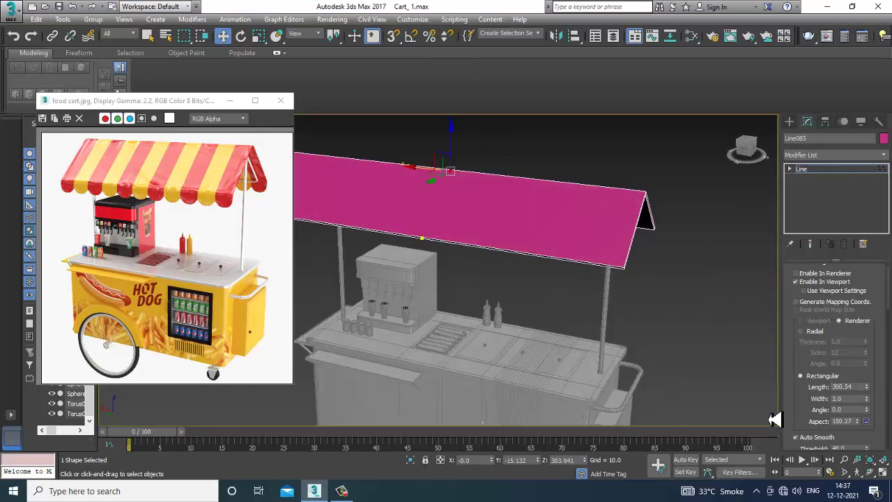
left_click_drag(870, 394, 871, 404)
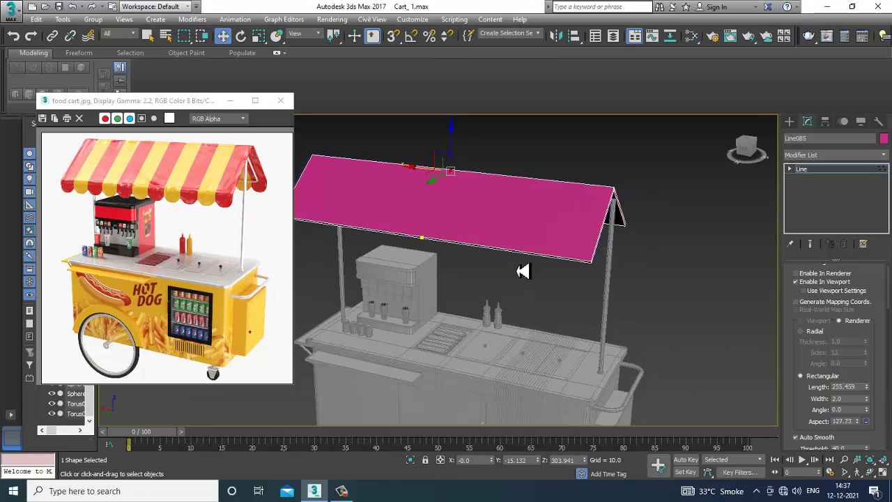
middle_click_drag(460, 251, 511, 243, "alt")
left_click_drag(452, 182, 466, 182)
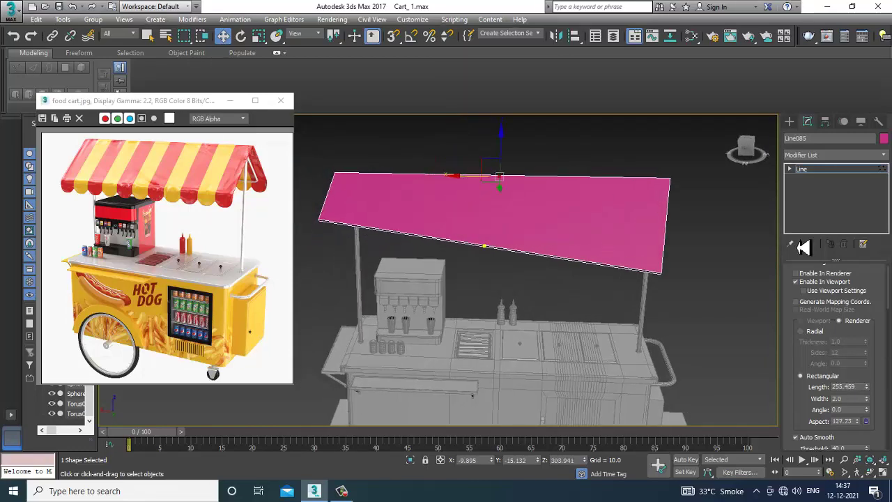
key("ctrl+z")
left_click(815, 169)
middle_click_drag(459, 209, 492, 241, "alt")
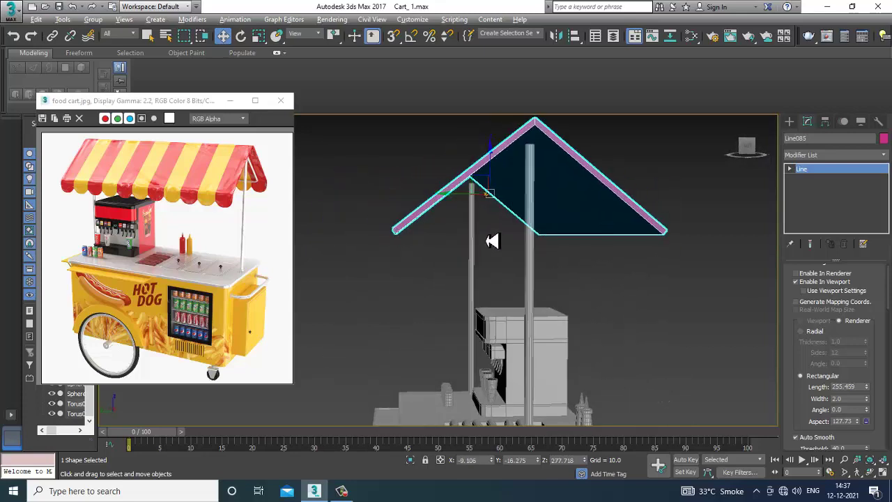
- Examine the canopy roof's alignment with the two posts in the left and front views
key("alt+w")
middle_click_drag(400, 211, 369, 206)
middle_click_drag(396, 325, 383, 320)
key("alt+w")
scroll(411, 315, "down", 4)
scroll(478, 264, "up", 4)
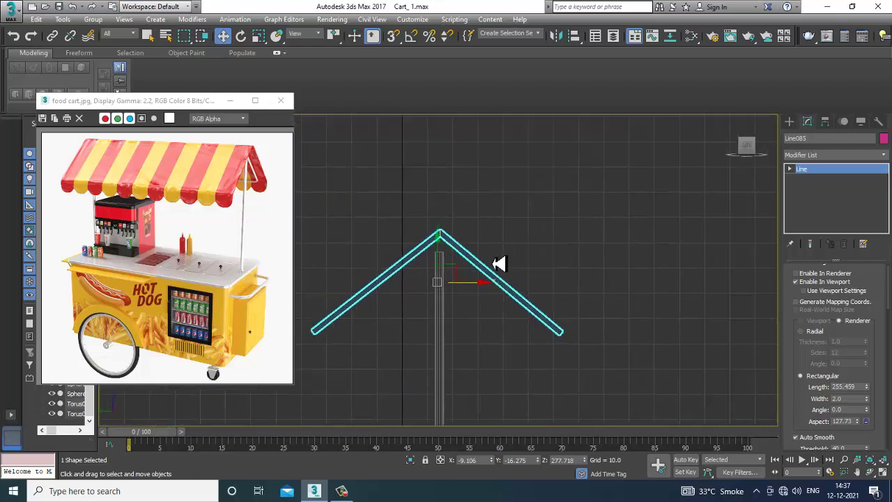
key("alt+w")
middle_click_drag(711, 166, 645, 186)
key("alt+w")
scroll(635, 249, "down", 6)
scroll(635, 249, "down", 5)
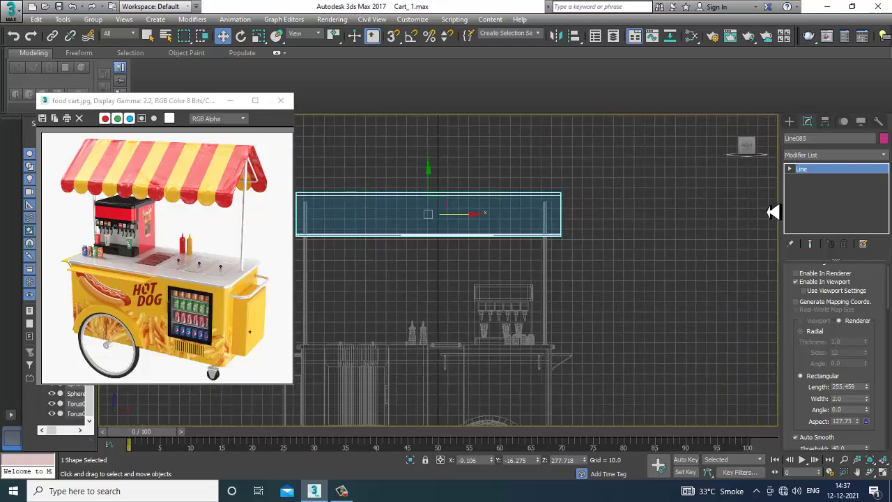
- In the left view, draw a two-point brace line from the post top down beneath one roof slope, with a radial section of thickness 1.0
key("alt+w")
right_click(388, 335)
key("alt+w")
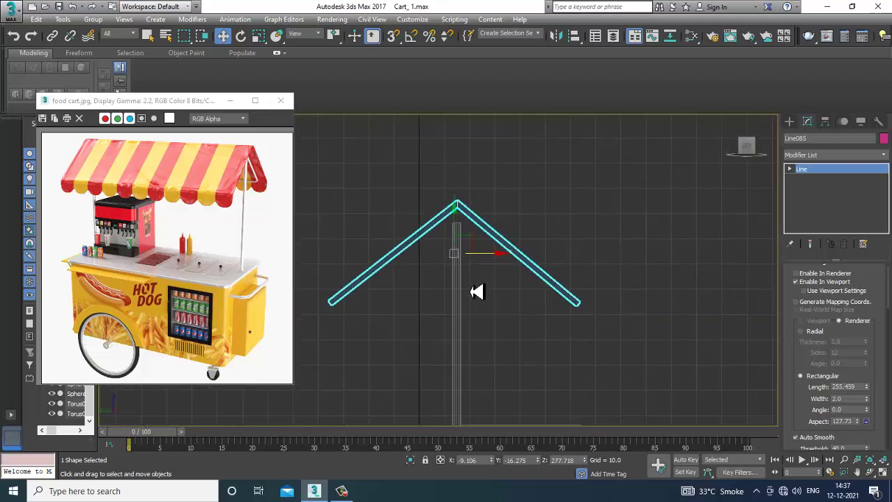
scroll(476, 291, "down", 2)
left_click(790, 121)
left_click(812, 198)
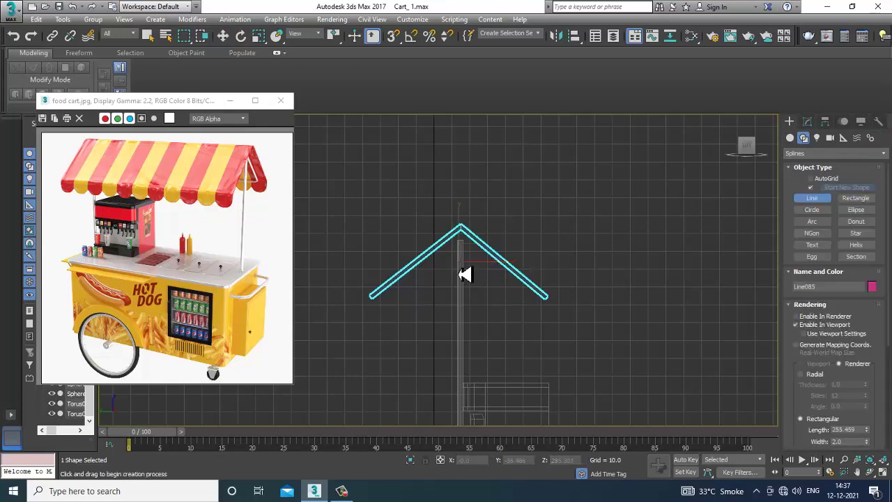
scroll(465, 274, "up", 2)
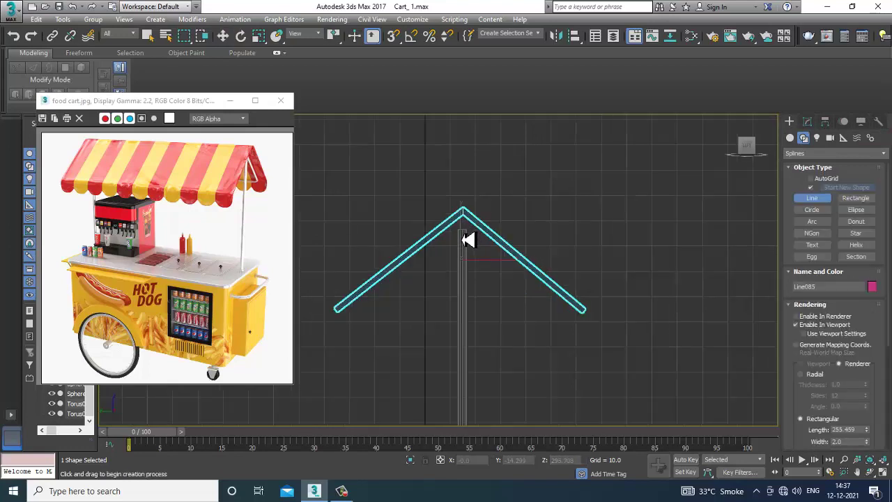
left_click(459, 231)
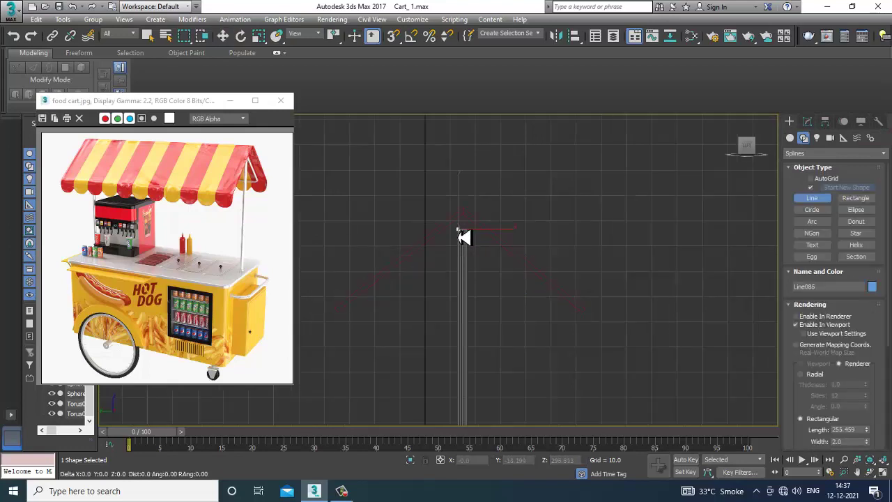
left_click(369, 298)
right_click(369, 299)
right_click(369, 299)
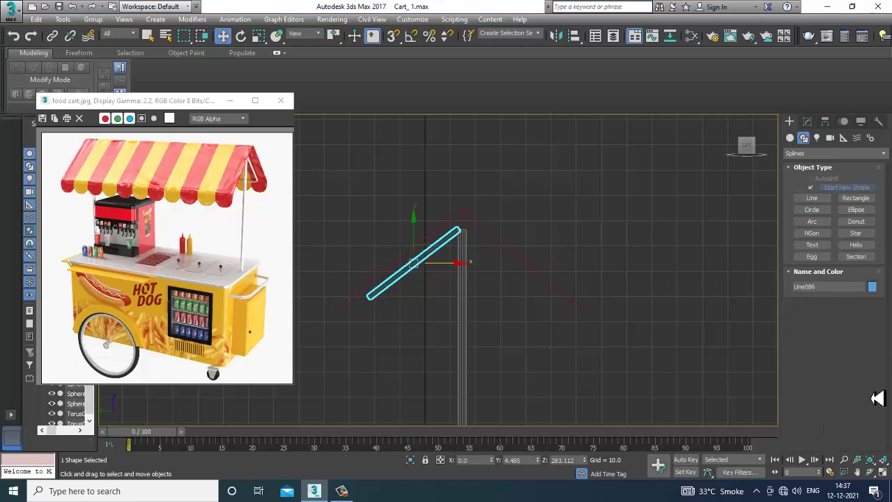
left_click(809, 124)
left_click(810, 333)
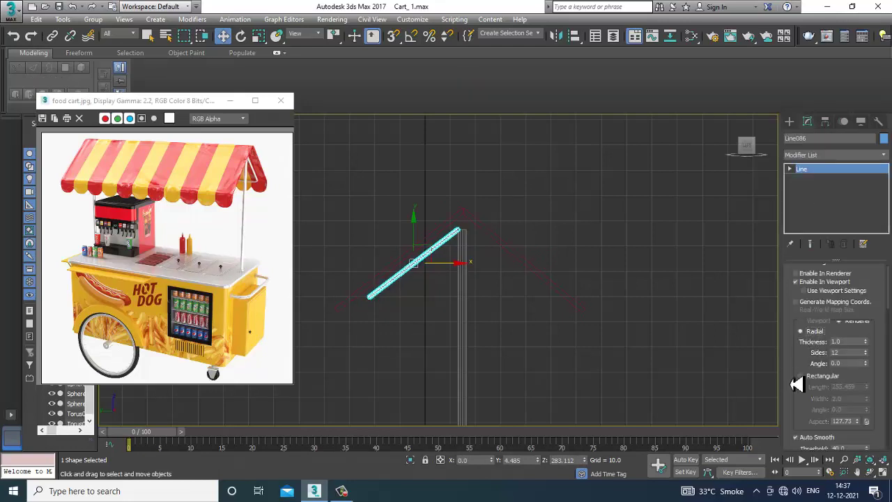
- In the top view, place the brace at the handle-side post and make one copy at the opposite post, about X 98
key("alt+w")
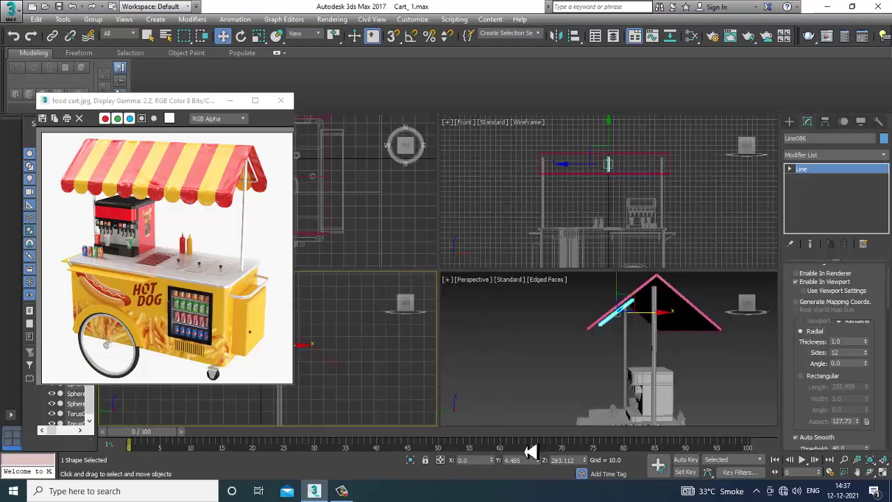
right_click(397, 219)
key("alt+w")
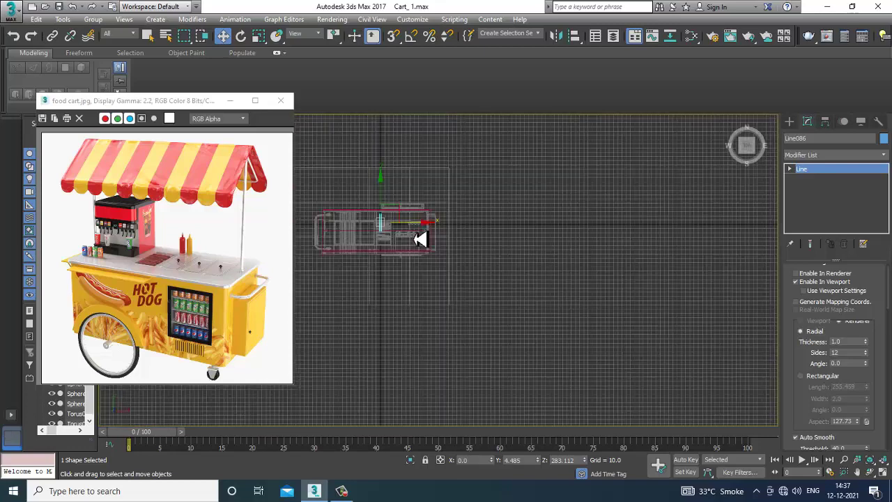
scroll(456, 247, "up", 5)
mouse_move(519, 248)
left_mouse_down()
mouse_move(413, 244)
mouse_move(601, 243)
left_mouse_up()
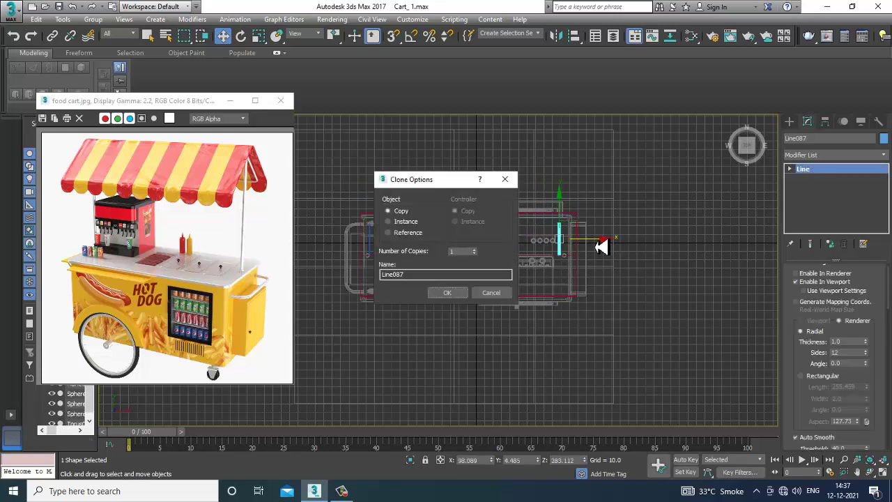
left_click(449, 294)
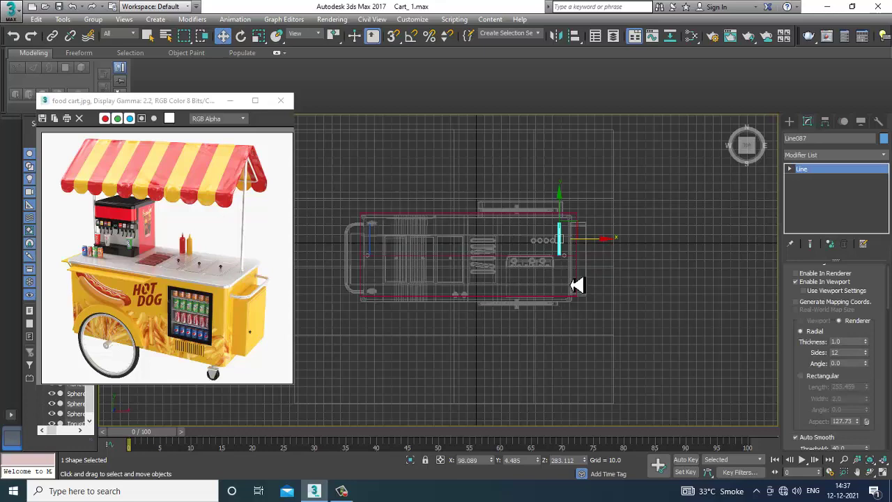
scroll(597, 299, "up", 5)
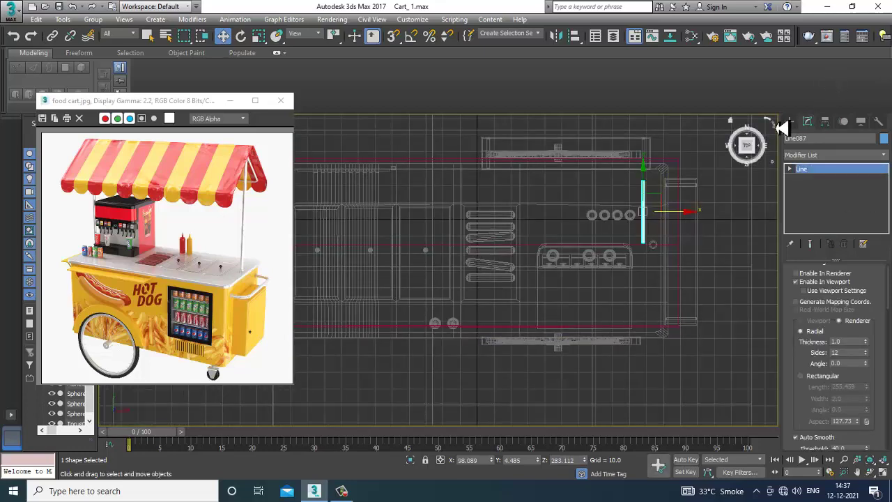
- In the top view, draw a straight two-point crossbar line between the two braces along the cart's length
left_click(789, 122)
left_click(811, 199)
middle_click_drag(490, 228, 642, 288)
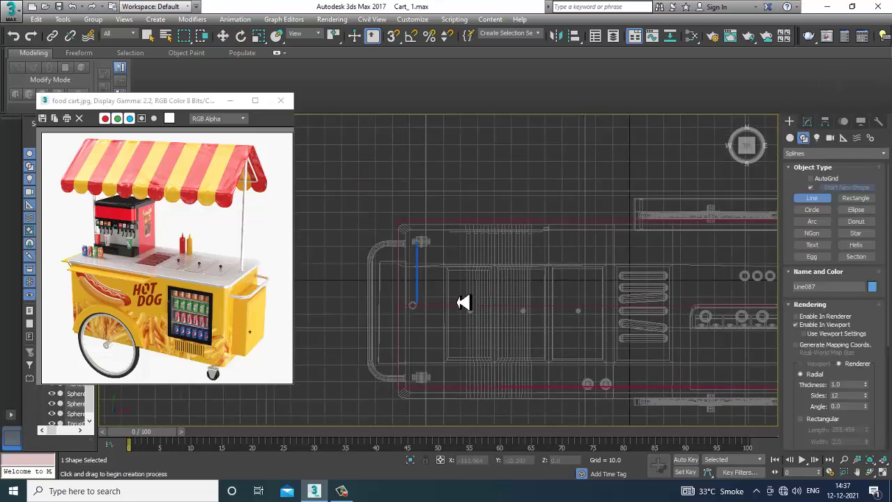
middle_click_drag(459, 302, 405, 285)
left_click(367, 291)
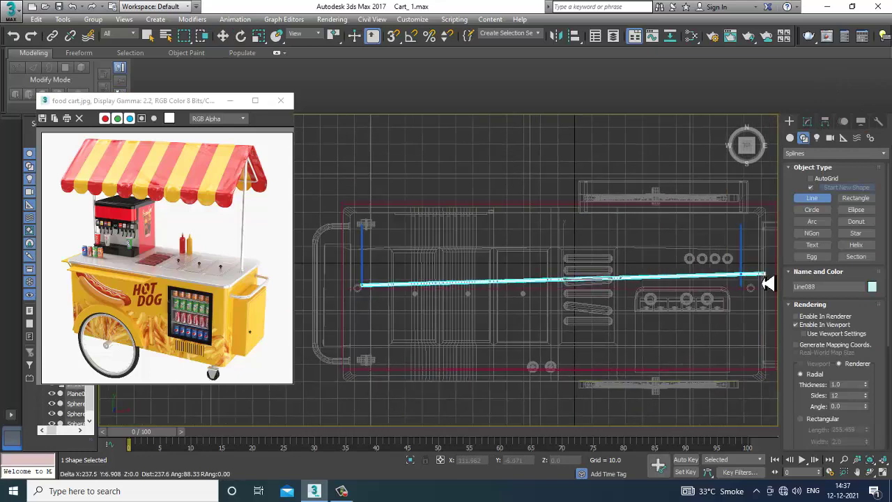
left_click(744, 291)
right_click(744, 291)
key("w")
- Raise the crossbar line to a height of about 292.35, just under the canopy roof
key("alt+w")
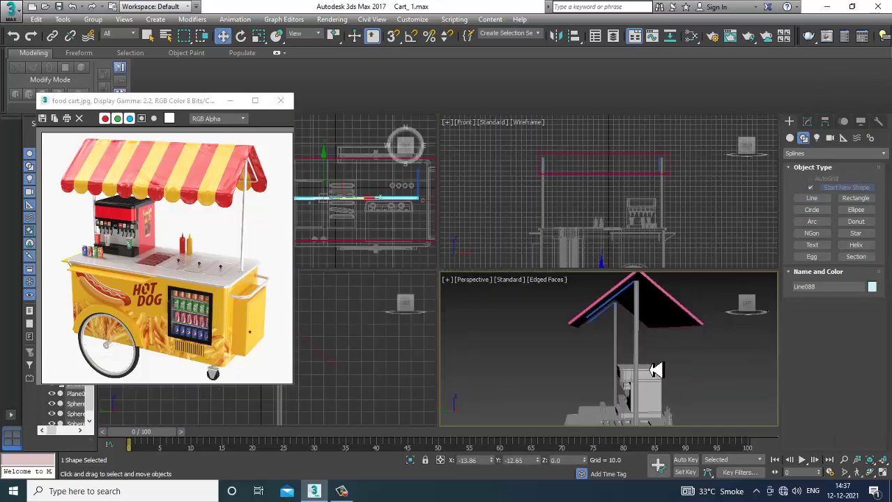
scroll(651, 367, "down", 5)
key("alt+w")
left_click_drag(570, 404, 562, 342)
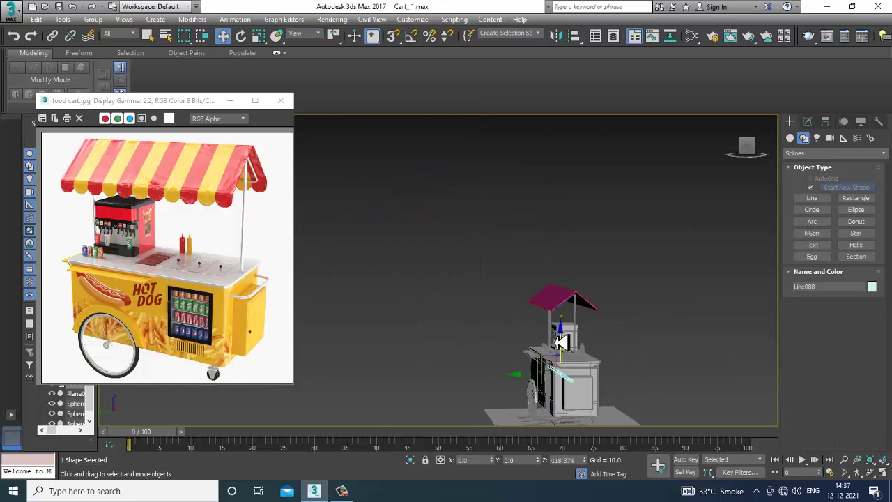
key("z")
middle_click_drag(561, 275, 543, 274, "alt")
scroll(555, 284, "up", 1)
scroll(555, 284, "down", 4)
scroll(552, 283, "down", 2)
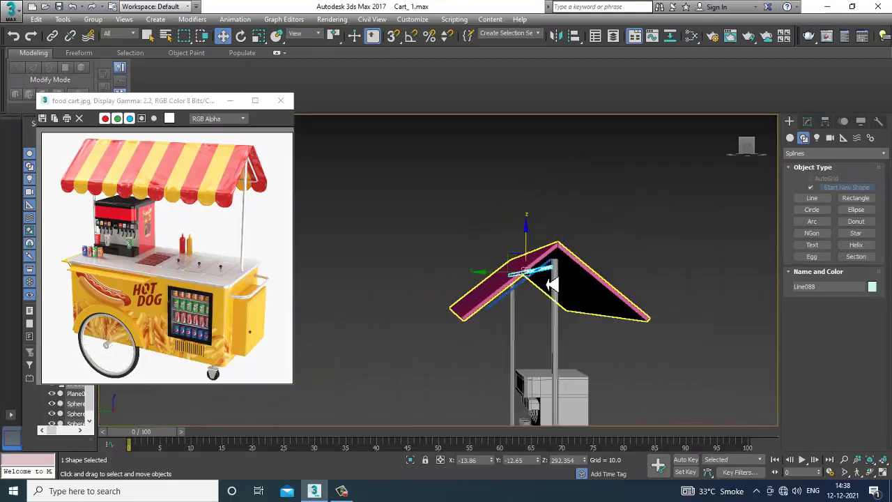
- In the left view, move the crossbar down along the roof slope to the lower ends of the braces, about Y 22.88, Z 269.53
key("alt+w")
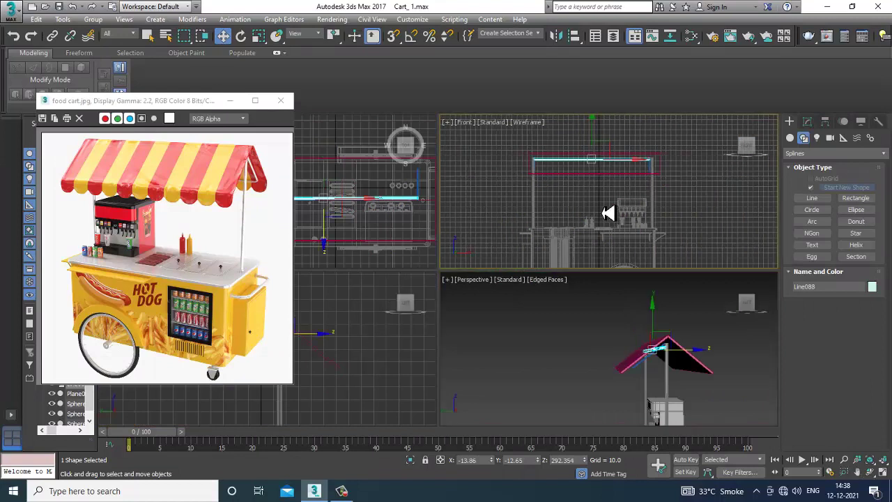
key("alt+w")
scroll(498, 251, "up", 5)
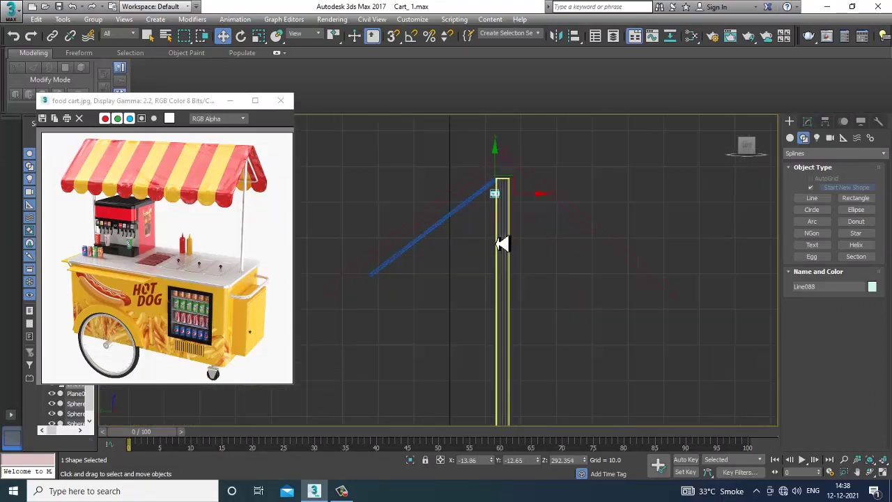
scroll(545, 219, "up", 2)
scroll(571, 205, "down", 3)
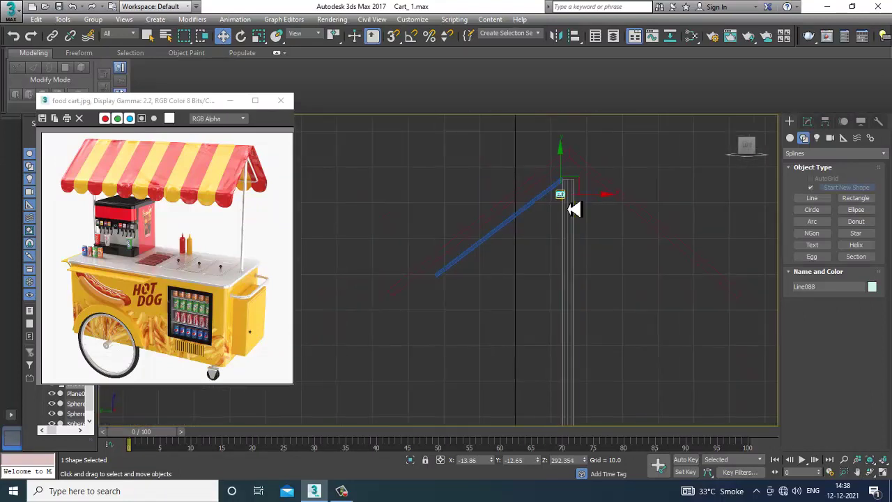
scroll(579, 202, "up", 3)
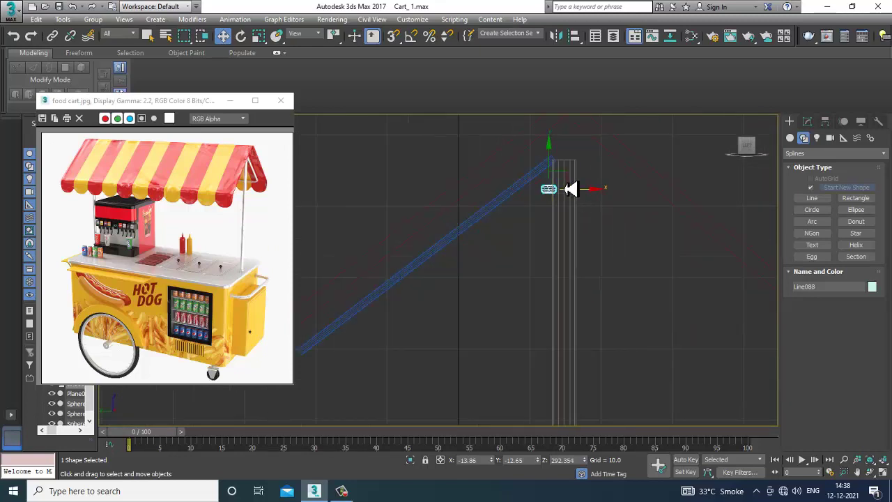
left_click_drag(543, 193, 398, 297)
middle_click_drag(412, 292, 519, 244)
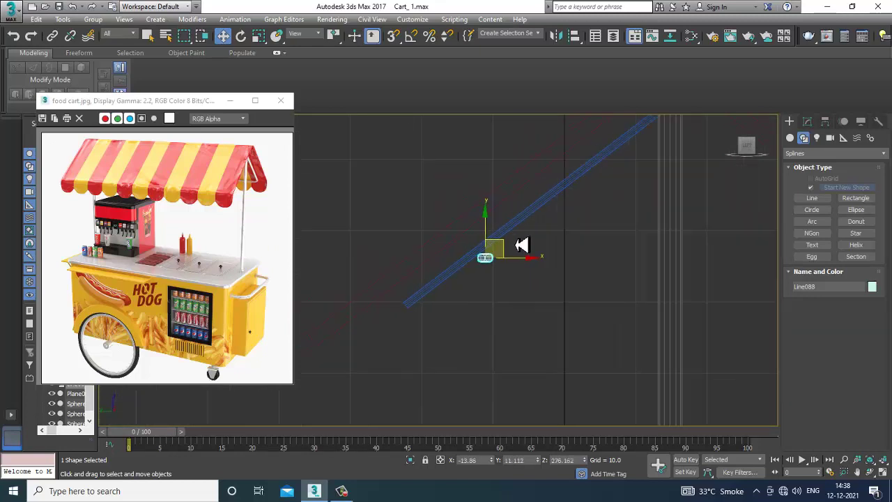
scroll(516, 244, "up", 2)
left_click_drag(494, 254, 377, 320)
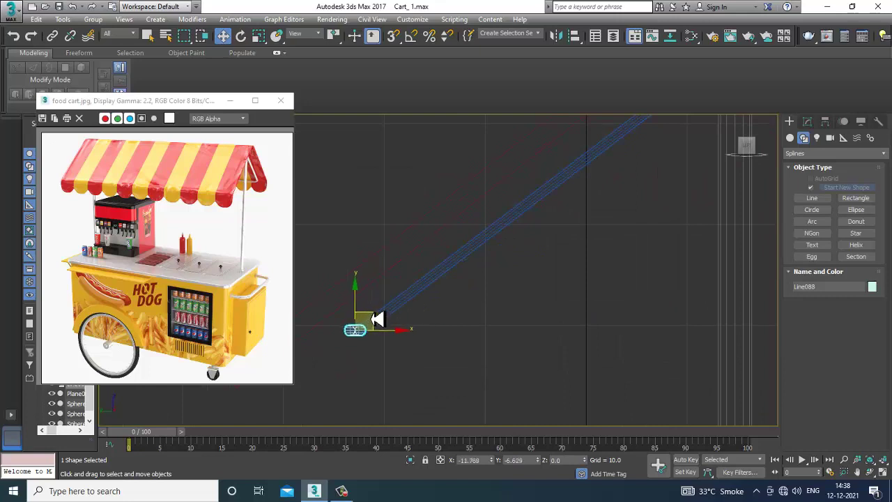
- Attach both brace lines to the crossbar line so the canopy support frame is one shape
key("alt+w")
middle_click(601, 325)
key("alt+w")
middle_click_drag(601, 324, 564, 311, "alt")
scroll(565, 310, "up", 3)
middle_click_drag(621, 290, 625, 294, "alt")
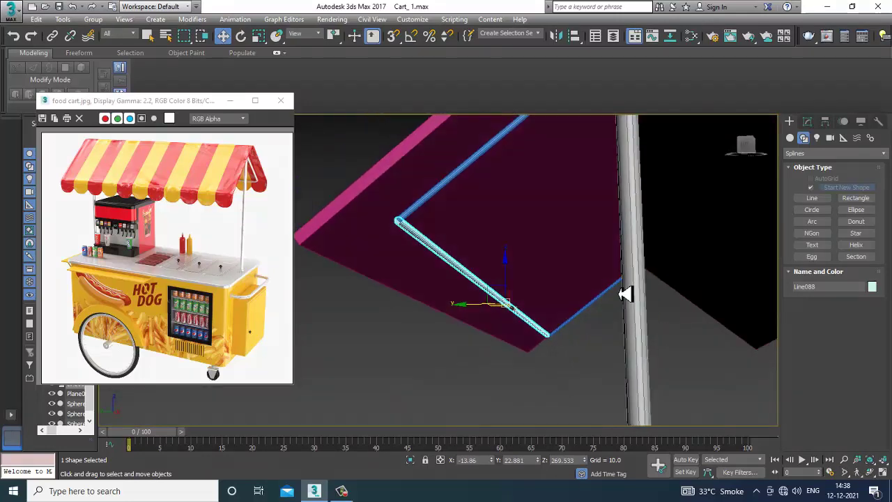
middle_click_drag(680, 230, 715, 235, "alt")
left_click(807, 121)
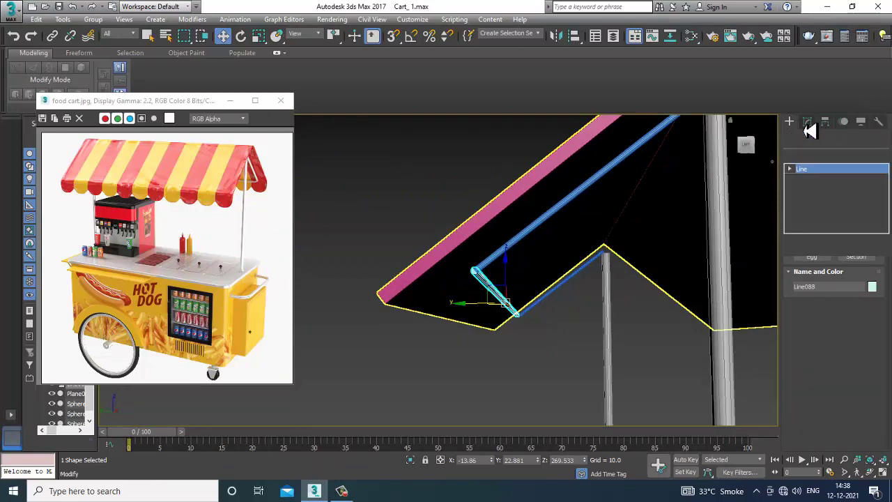
scroll(829, 376, "down", 5)
scroll(826, 362, "down", 5)
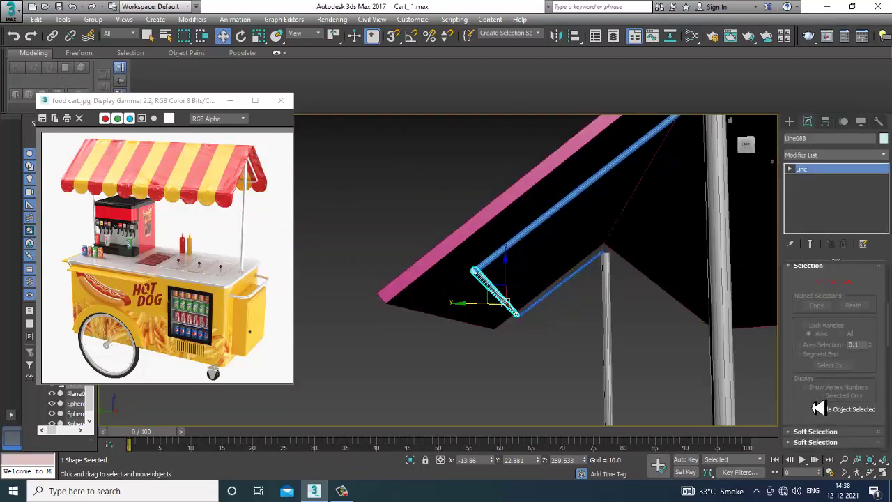
left_click(811, 330)
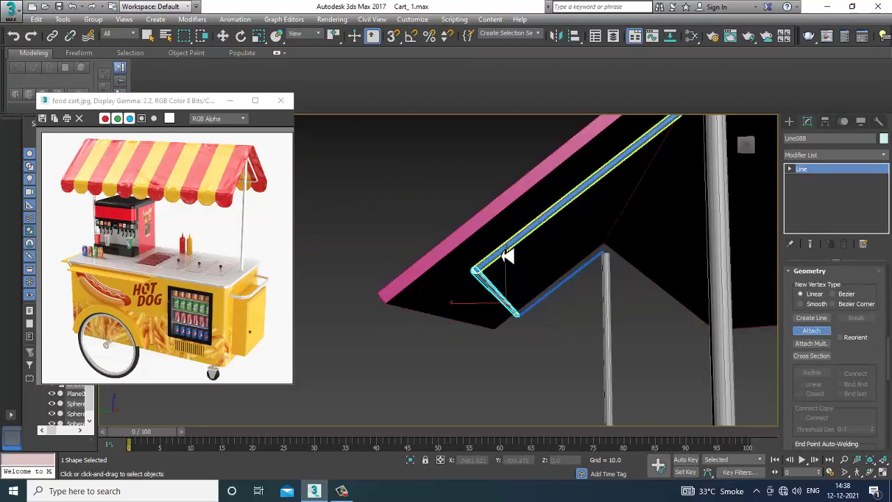
left_click(502, 253)
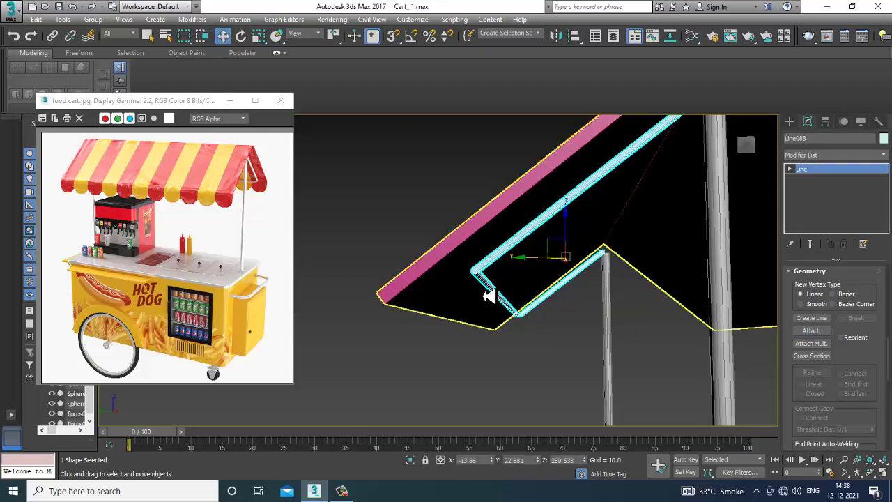
- Fuse and weld the overlapping vertices where the crossbar meets the brace at the handle end of the cart
left_click(488, 294)
right_click(476, 269)
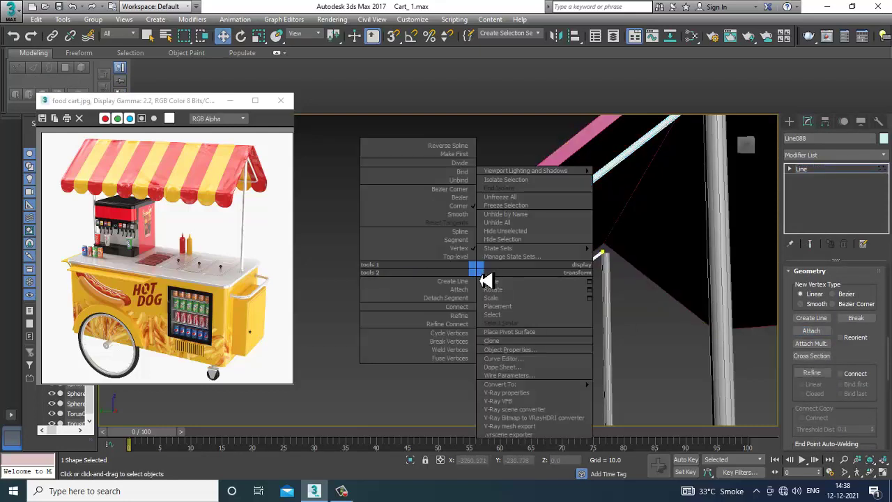
left_click(444, 357)
right_click(472, 271)
left_click(463, 354)
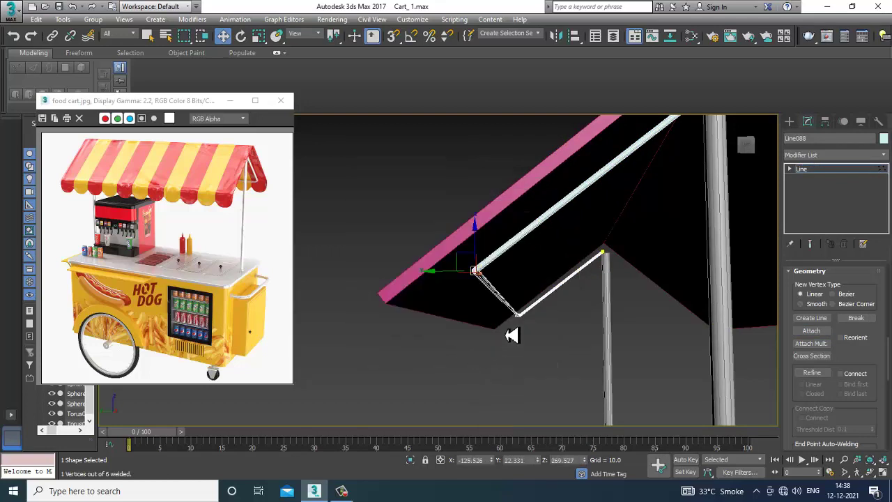
- Fuse and weld the overlapping vertices where the crossbar meets the brace at the drink dispenser end of the cart
right_click(517, 311)
left_click(499, 396)
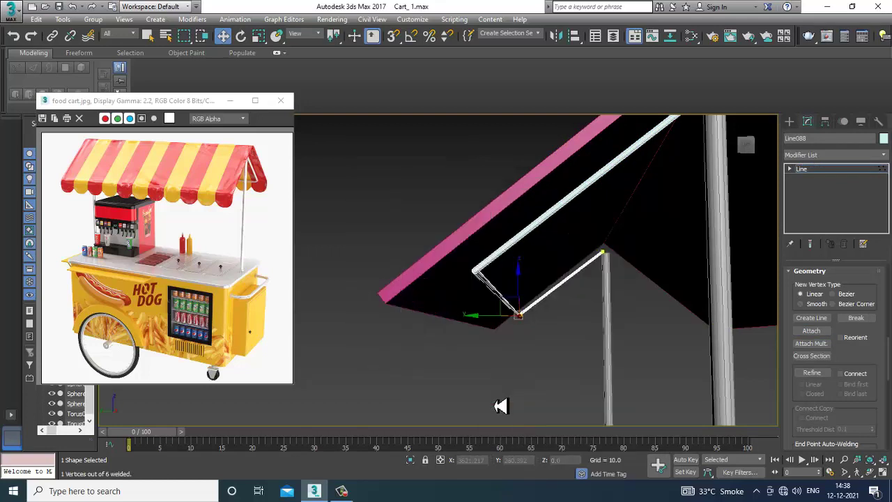
right_click(523, 318)
left_click(506, 393)
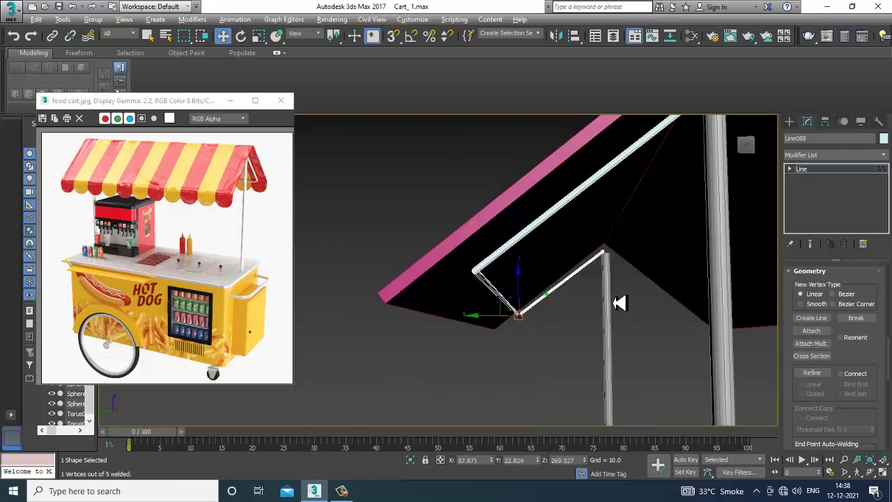
middle_click_drag(621, 302, 517, 279, "alt")
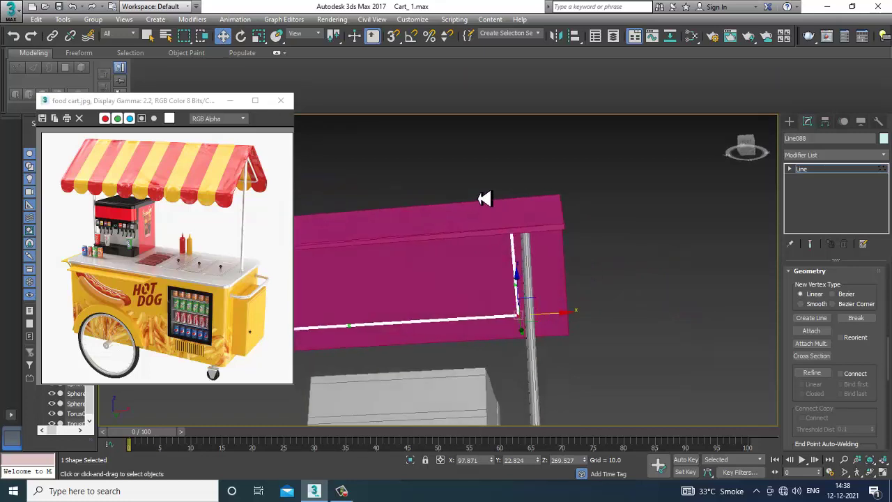
middle_click_drag(559, 321, 787, 348, "alt")
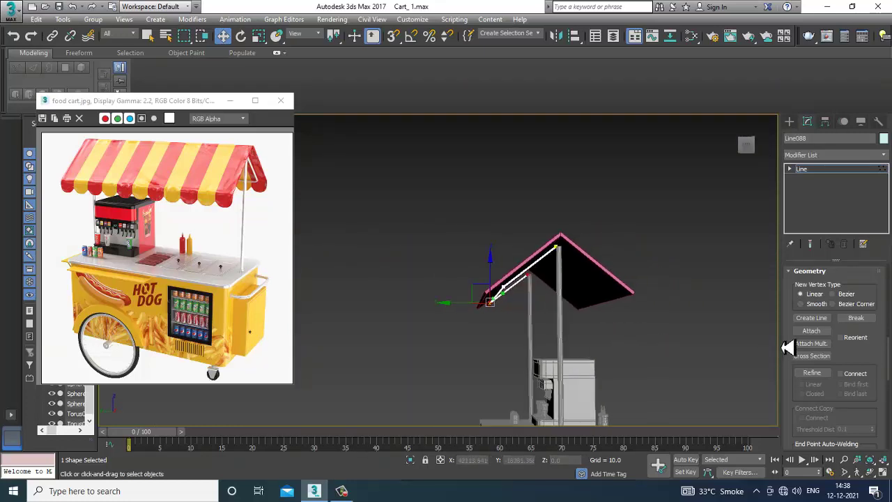
- Finish vertex editing and set the canopy support frame's radial thickness to 1.835
scroll(792, 309, "up", 5)
scroll(798, 312, "up", 5)
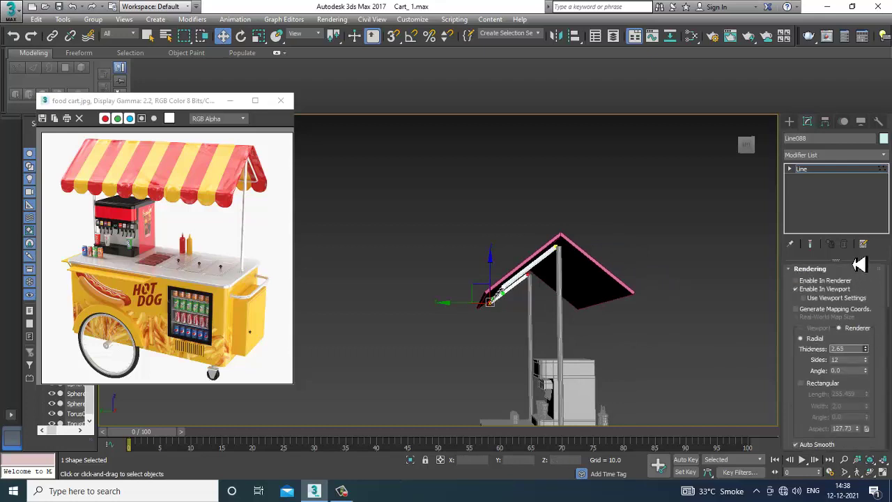
left_click(799, 171)
key("alt+w")
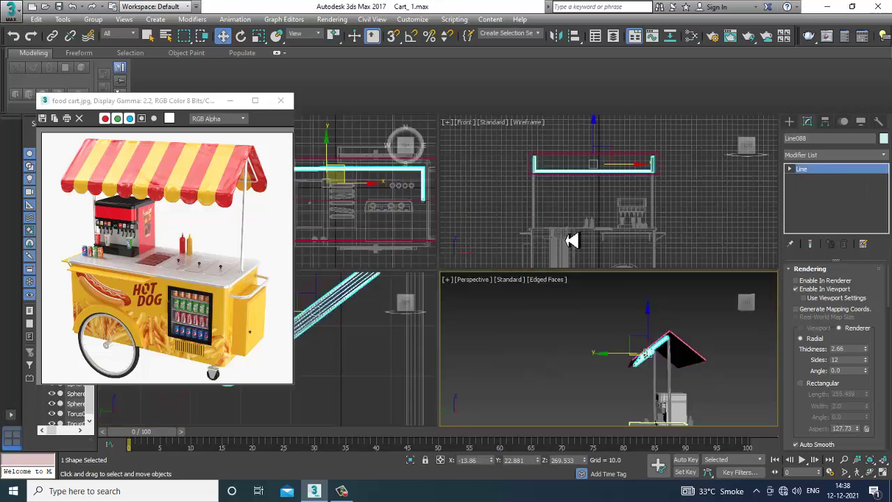
key("alt+w")
scroll(454, 312, "down", 4)
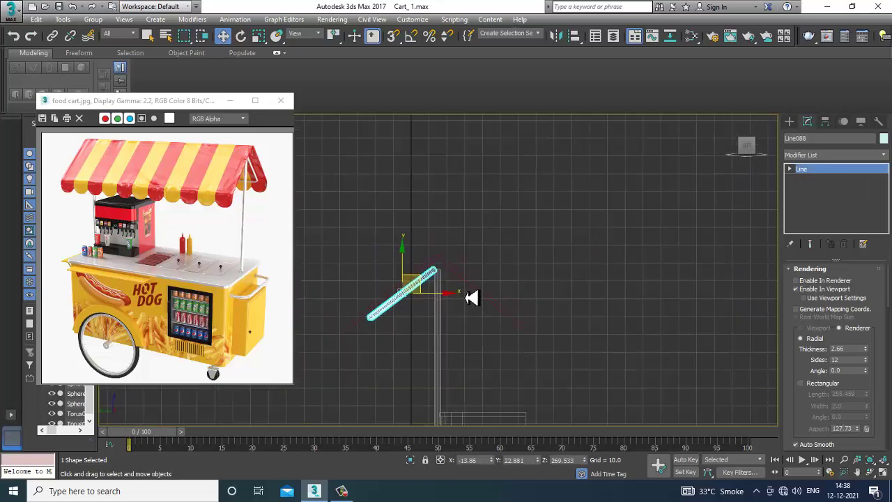
scroll(472, 298, "up", 2)
left_click_drag(866, 350, 869, 370)
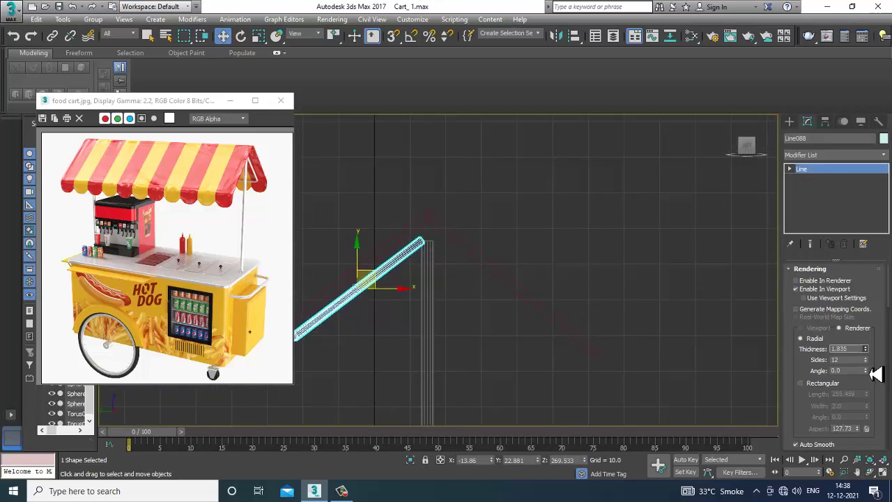
- Mirror the support frame as a copy along X in the left view and move it beneath the opposite roof slope
middle_click_drag(484, 260, 524, 238)
left_click(561, 42)
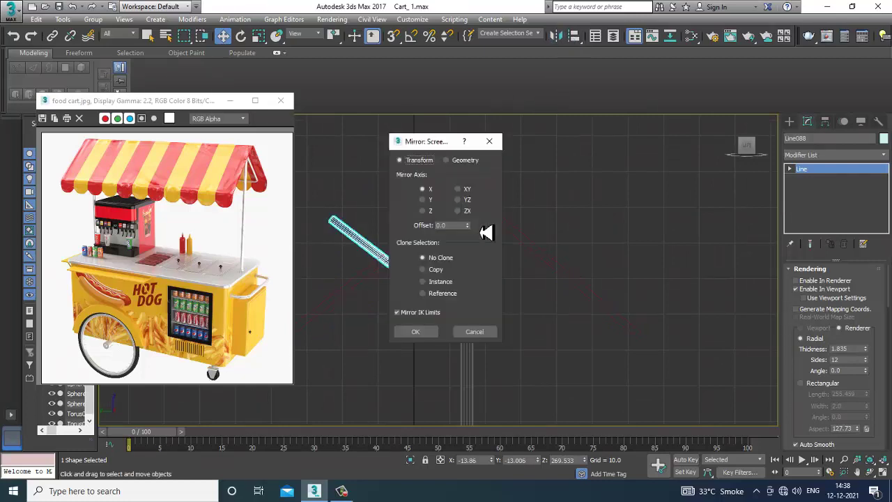
left_click(438, 273)
left_click(415, 331)
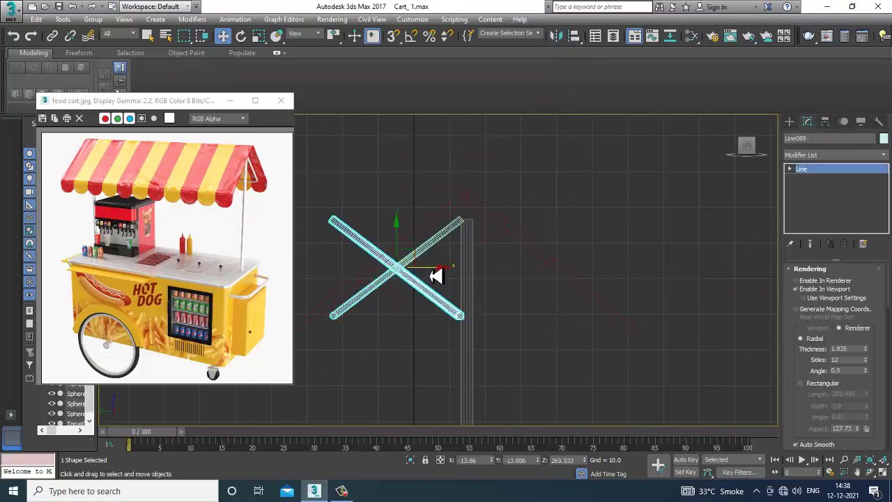
left_click_drag(437, 291, 575, 303)
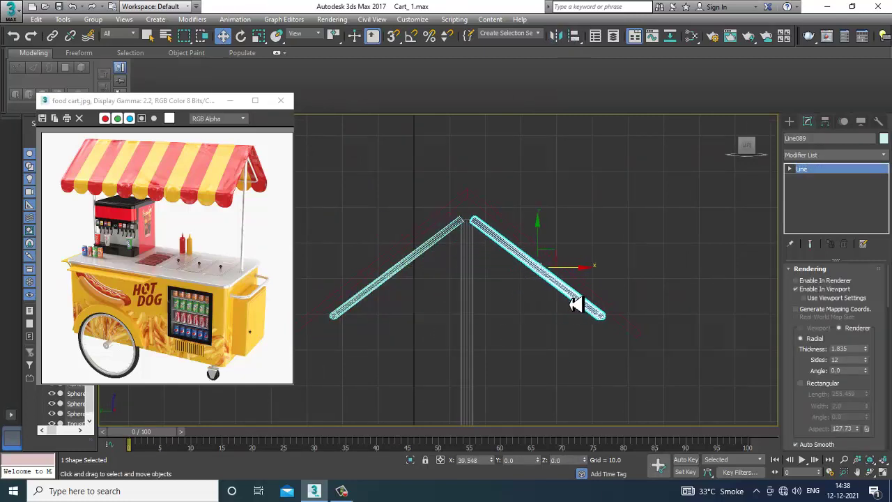
- Lower the canopy's ridge vertex to a height of about 299.99 and shift the rear eave vertex inward to about Y -61.84
left_click(548, 255)
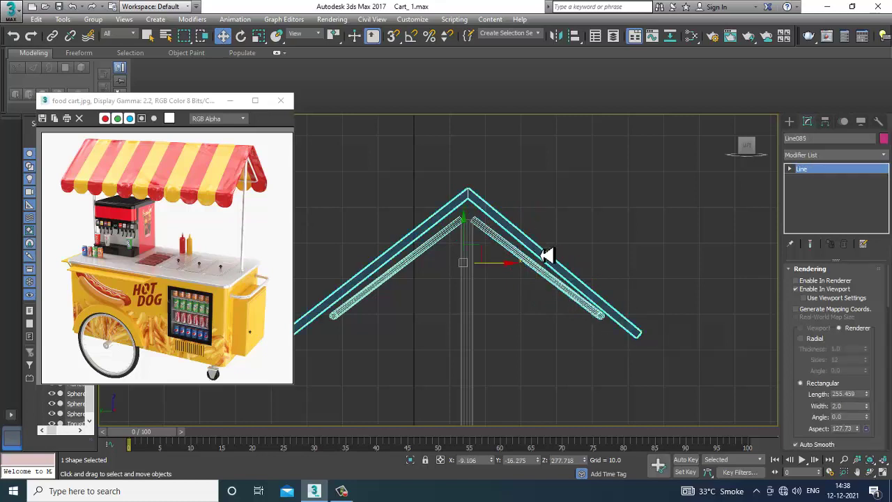
middle_click_drag(548, 255, 604, 238)
key("1")
mouse_move(324, 288)
left_mouse_down()
mouse_move(387, 342)
mouse_move(404, 326)
left_mouse_up()
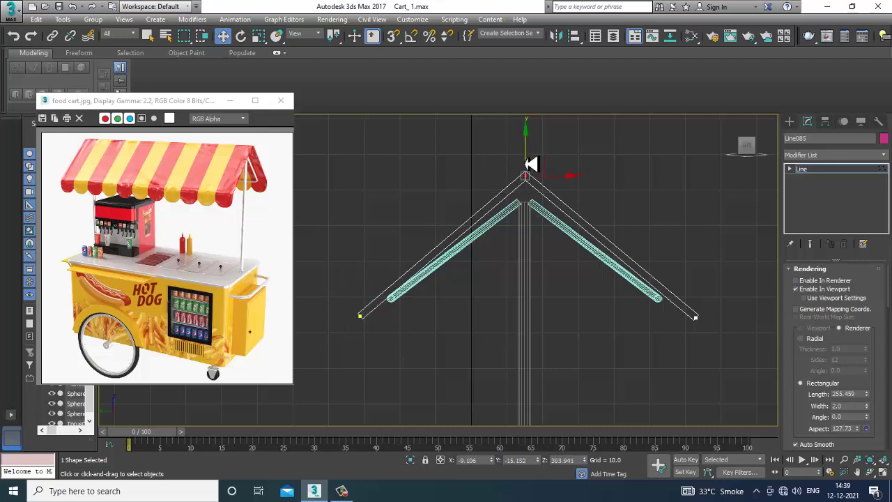
left_click_drag(531, 164, 535, 168)
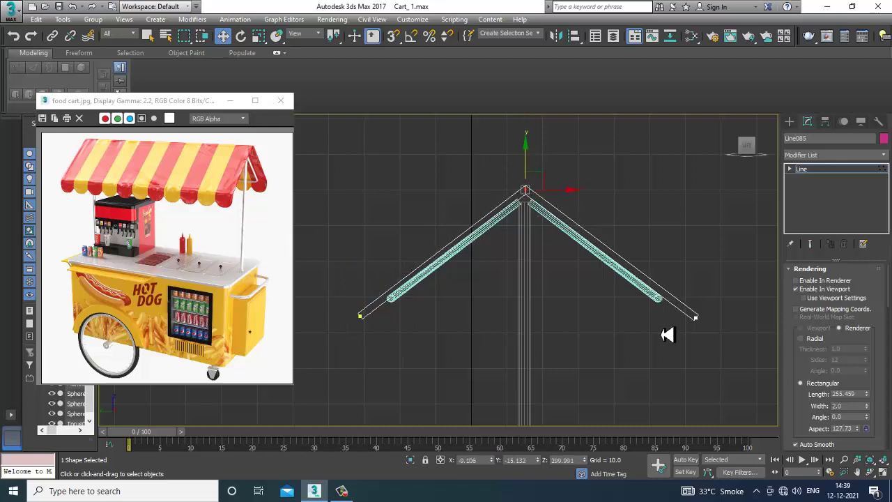
left_click_drag(735, 326, 730, 326)
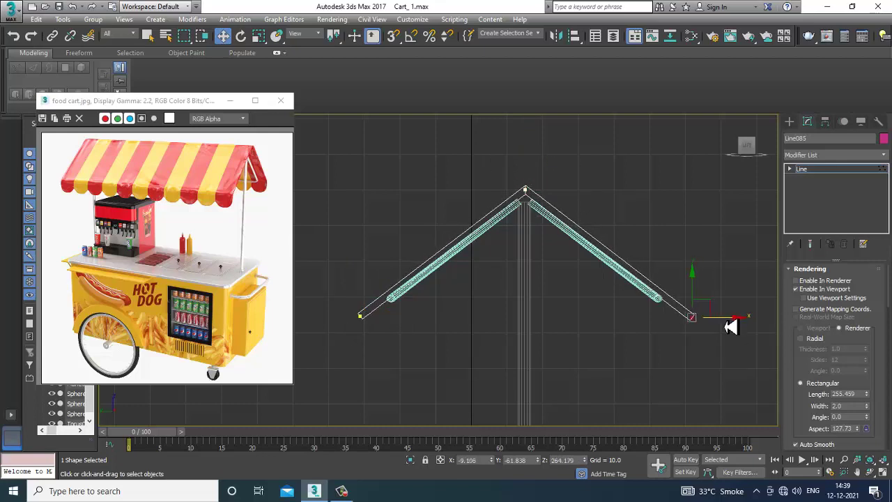
- Convert the canopy roof to an Editable Poly
key("alt+w")
key("alt+w")
middle_click_drag(663, 378, 543, 275)
right_click(537, 270)
mouse_move(599, 392)
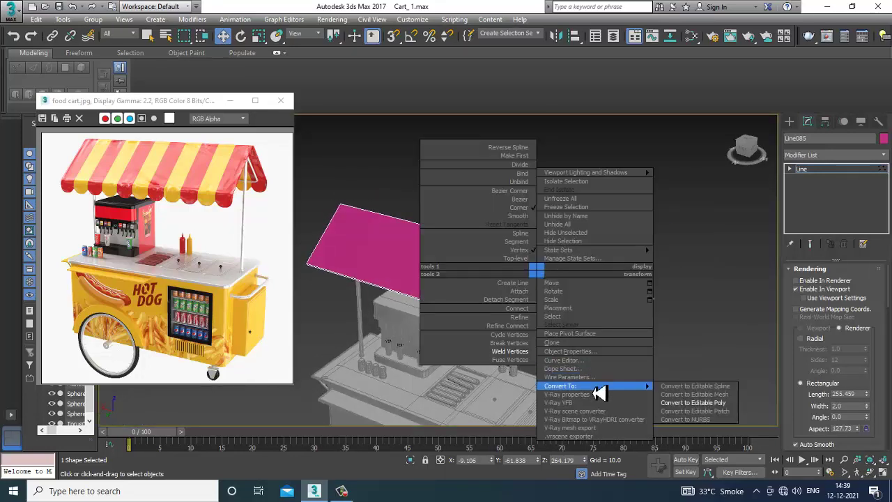
left_click(697, 403)
- Connect the canopy's lengthwise edges with 9 segments to divide the roof into strips
middle_click_drag(676, 388, 450, 285, "alt")
scroll(589, 335, "up", 5)
scroll(604, 333, "down", 5)
middle_click_drag(613, 311, 411, 342, "alt")
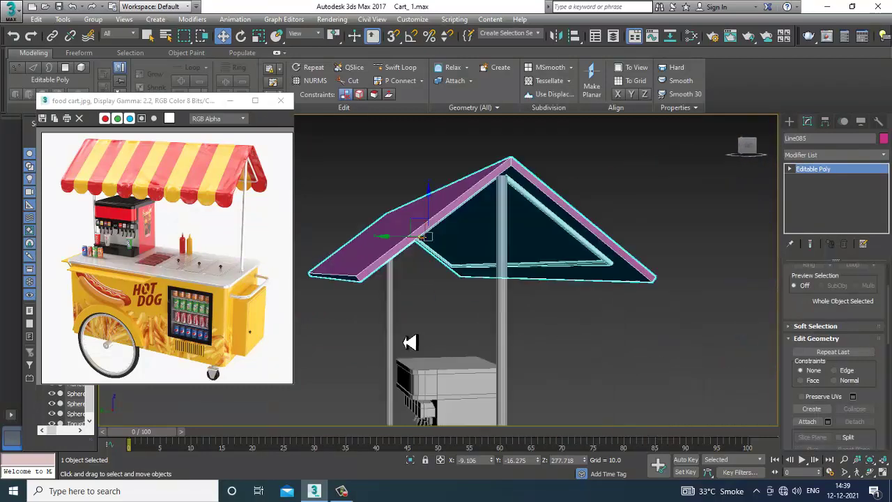
middle_click_drag(587, 281, 557, 299)
middle_click_drag(481, 273, 585, 300)
scroll(616, 316, "down", 5)
key("2")
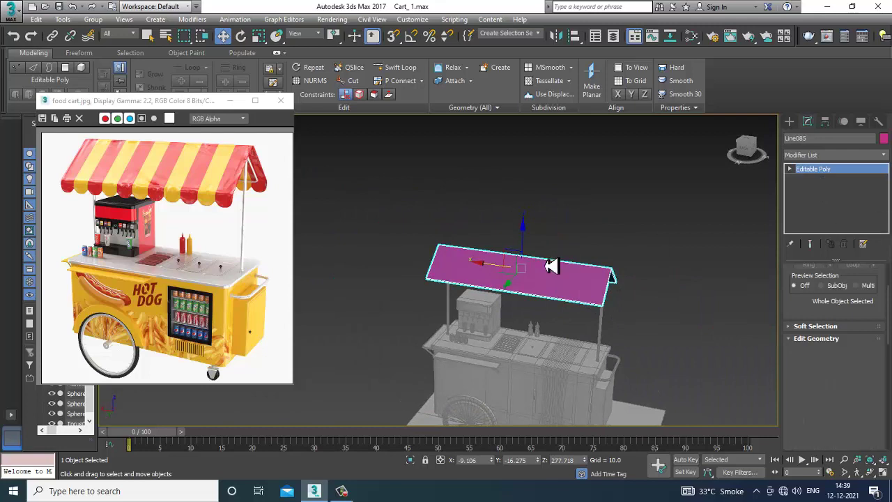
left_click(870, 403)
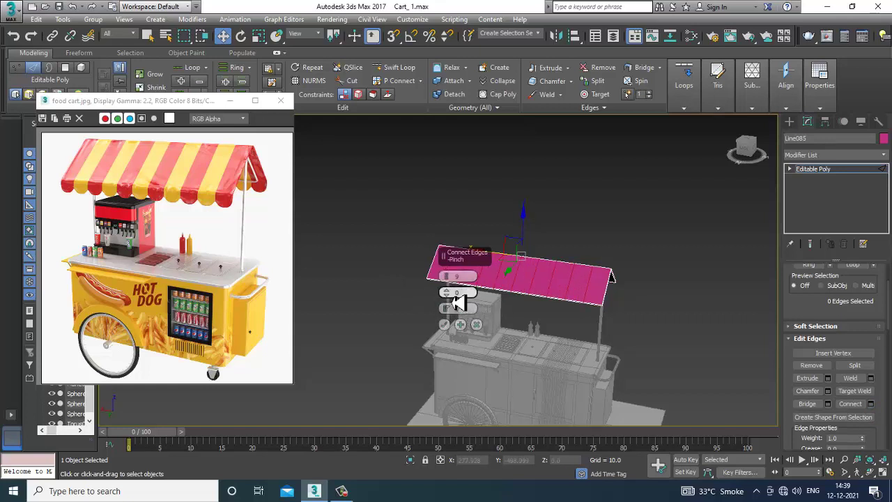
left_click(444, 325)
- Select every other vertex along the canopy's front lower edge
scroll(593, 284, "up", 5)
mouse_move(571, 284)
middle_mouse_down("alt")
mouse_move(592, 284)
mouse_move(561, 287)
middle_mouse_up("alt")
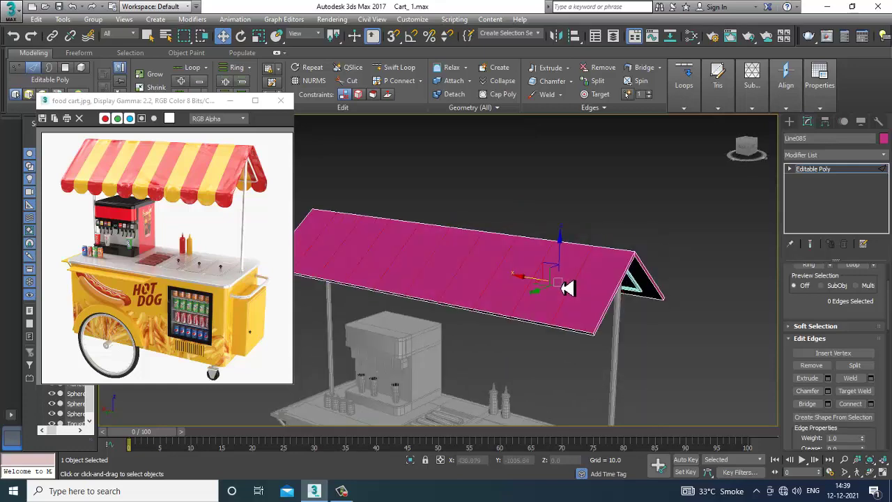
key("alt+w")
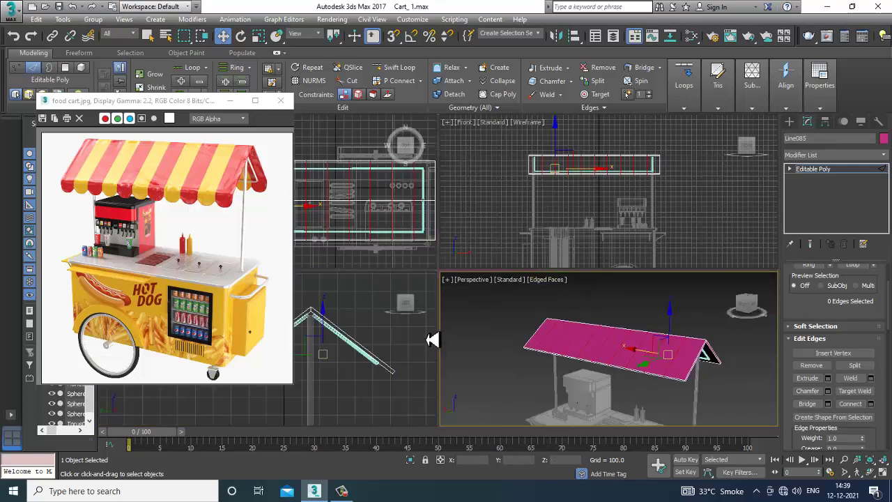
key("alt+w")
key("1")
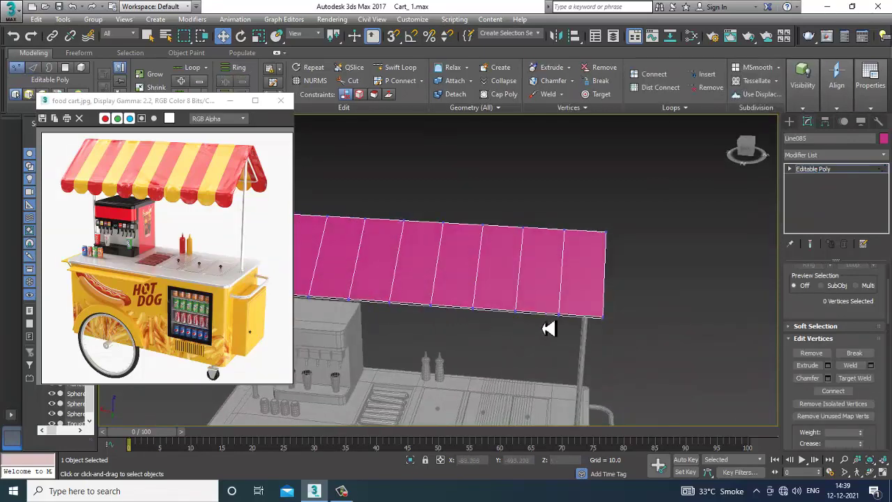
left_click(559, 314)
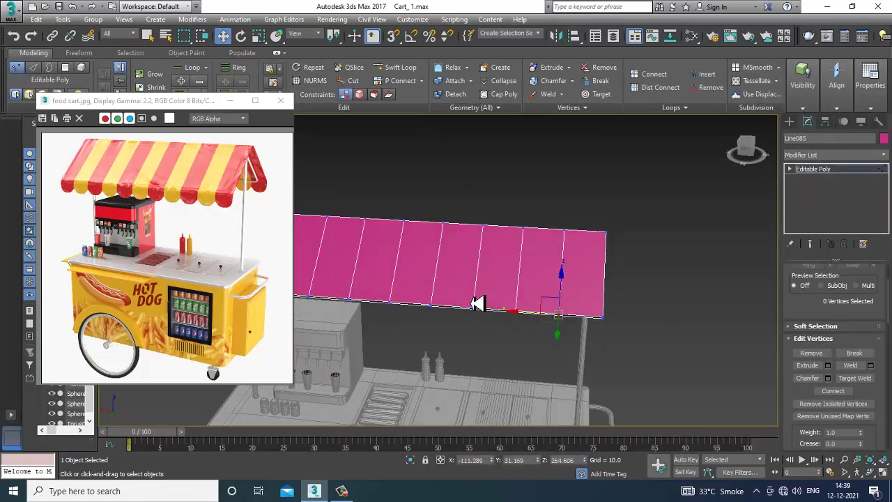
left_click(389, 297, "ctrl")
middle_click_drag(429, 301, 519, 315)
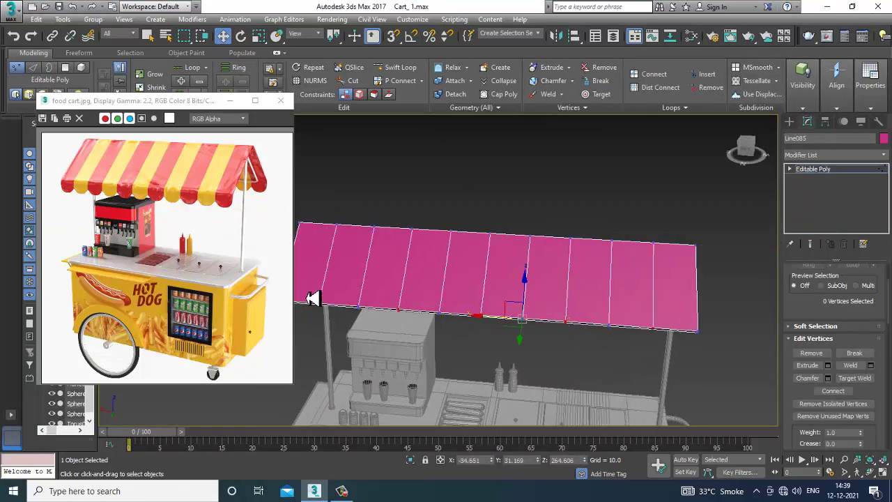
- In the left view, with View reference coordinates, move the selected front edge vertices slightly up along the roof slope
left_click(307, 35)
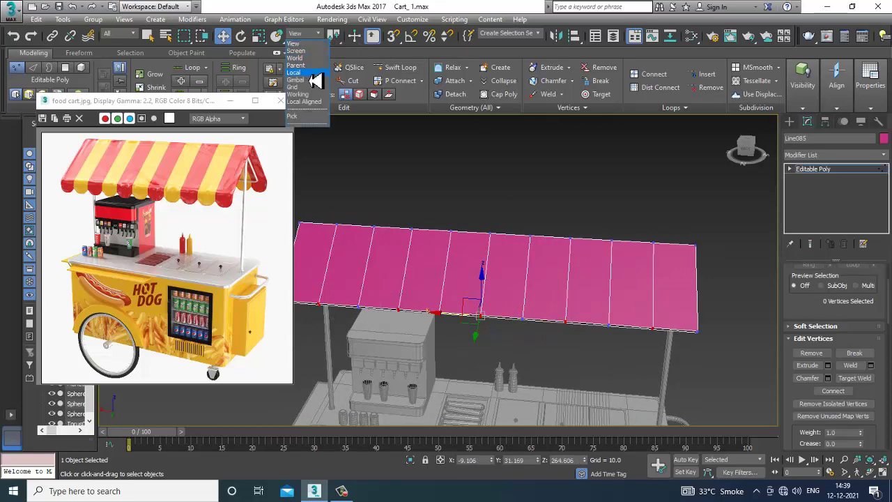
left_click(311, 75)
middle_click_drag(446, 299, 480, 272, "alt")
key("alt+w")
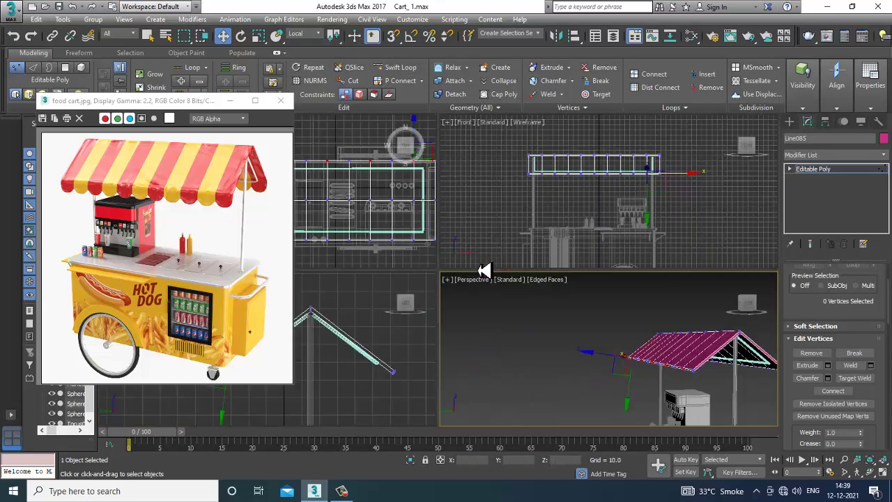
right_click(380, 404)
key("alt+w")
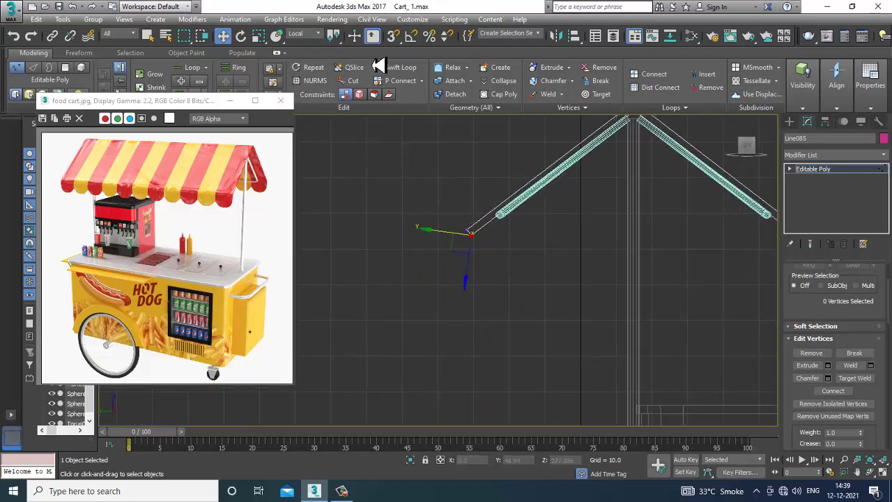
left_click(310, 33)
left_click(306, 43)
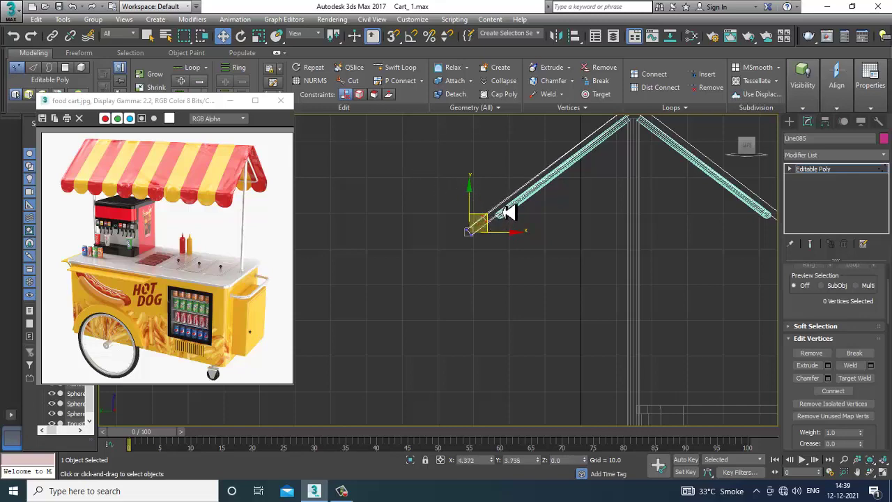
left_click_drag(486, 226, 505, 213)
- Select every other vertex on the canopy's rear lower edge and move them up the slope to about Y -59.63, Z 265.84
key("alt+w")
right_click(637, 324)
key("alt+w")
middle_click_drag(637, 324, 551, 328, "alt")
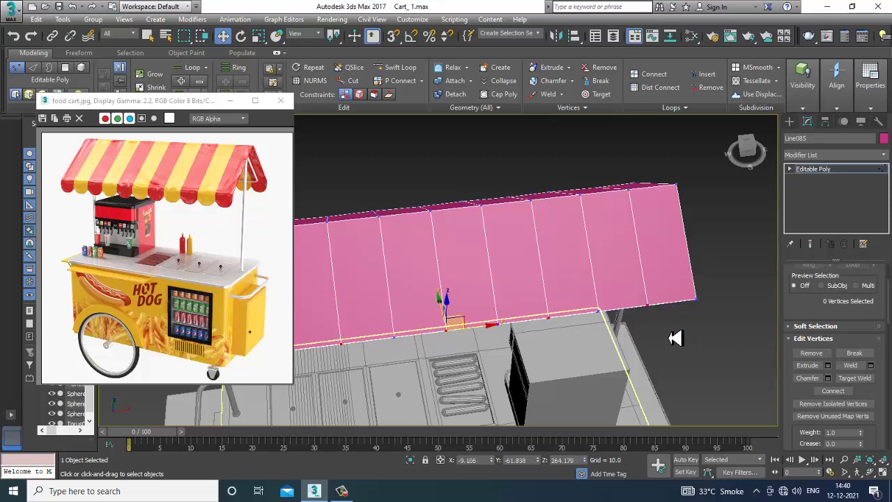
key("alt+w")
middle_click_drag(381, 331, 298, 326)
key("alt+w")
scroll(481, 299, "up", 2)
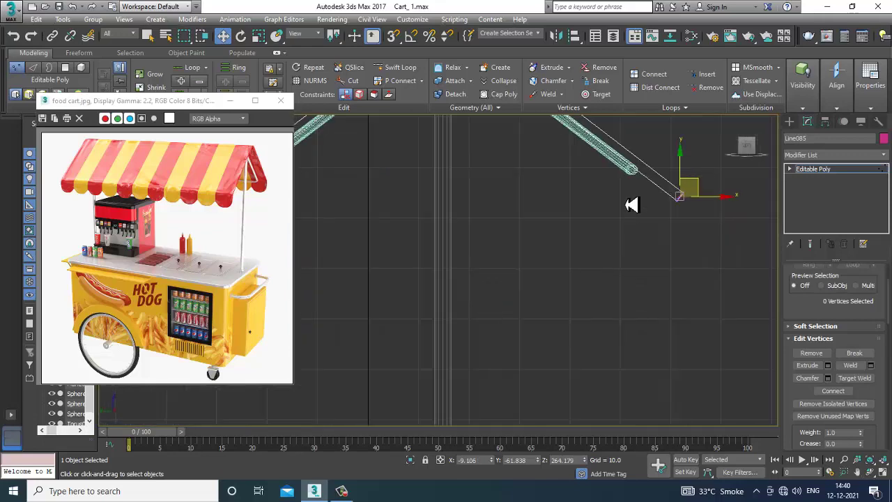
middle_click_drag(655, 197, 414, 293)
scroll(413, 293, "up", 2)
middle_click_drag(493, 290, 530, 286)
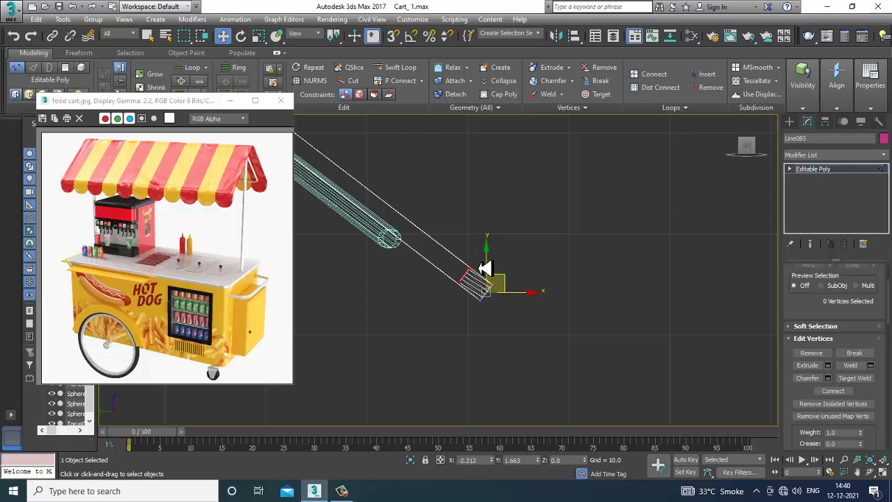
- Examine the zigzag lower edges of the canopy in the left and perspective views
key("alt+w")
middle_click_drag(674, 369, 655, 358)
key("alt+w")
middle_click_drag(565, 334, 472, 304, "alt")
key("alt+w")
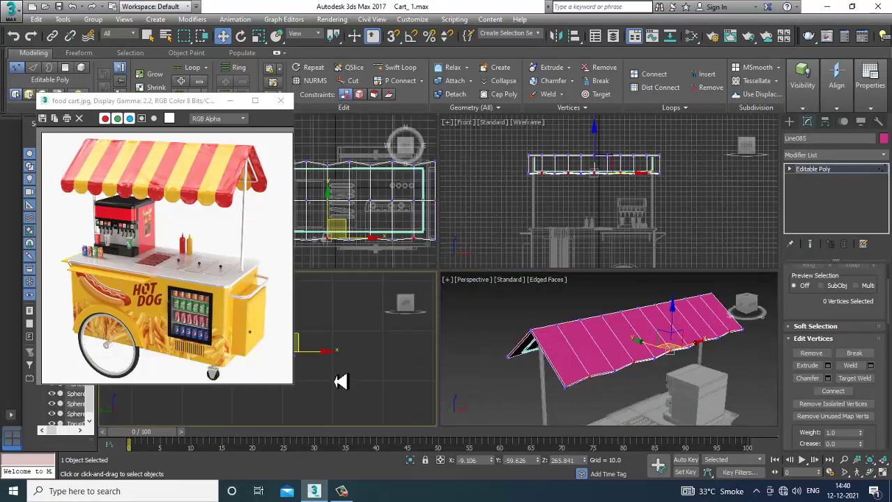
key("alt+w")
scroll(466, 293, "down", 6)
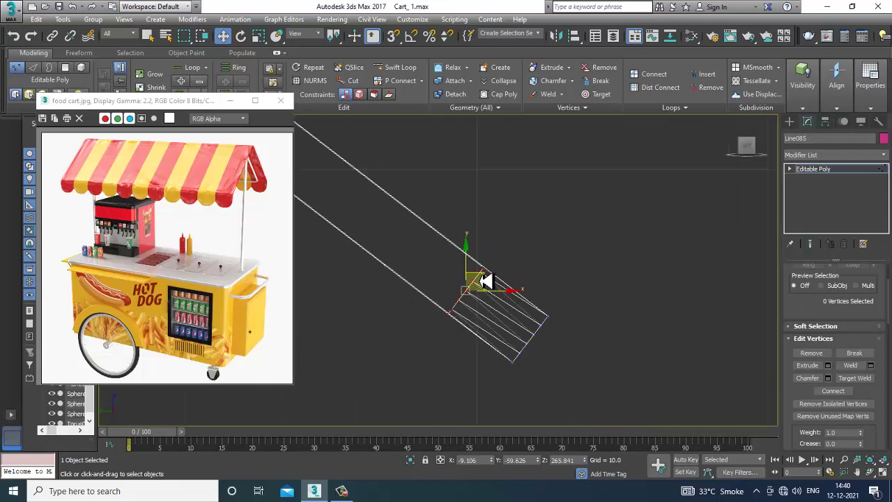
key("alt+w")
middle_click(647, 325)
key("alt+w")
middle_click_drag(648, 325, 642, 307, "alt")
- Finish vertex editing and change the canopy's object color to grey to match the rest of the cart
left_click(864, 170)
scroll(434, 323, "down", 3)
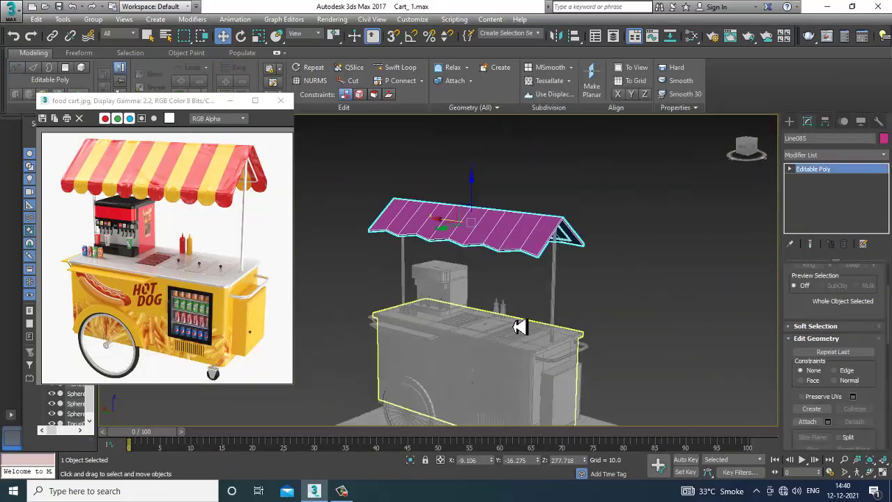
middle_click_drag(519, 325, 489, 287)
left_click(882, 139)
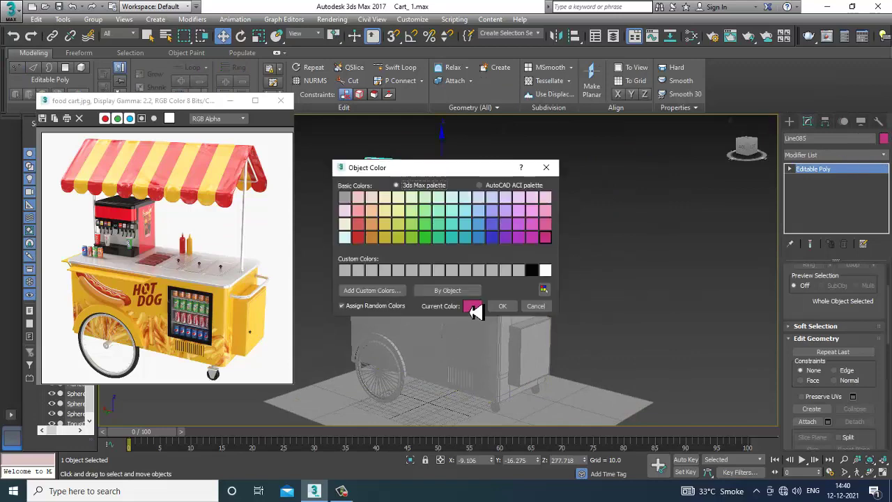
left_click(505, 306)
scroll(513, 300, "up", 5)
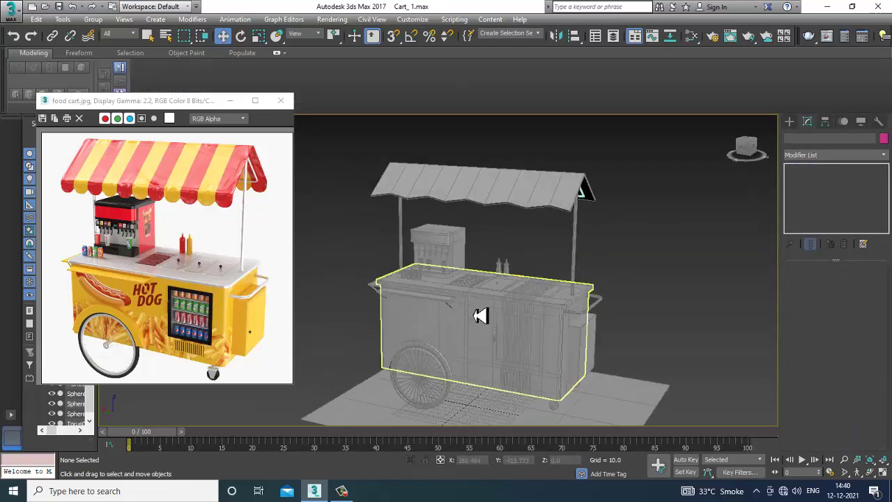
middle_click_drag(513, 328, 559, 331, "alt")
scroll(517, 288, "up", 3)
scroll(517, 288, "down", 5)
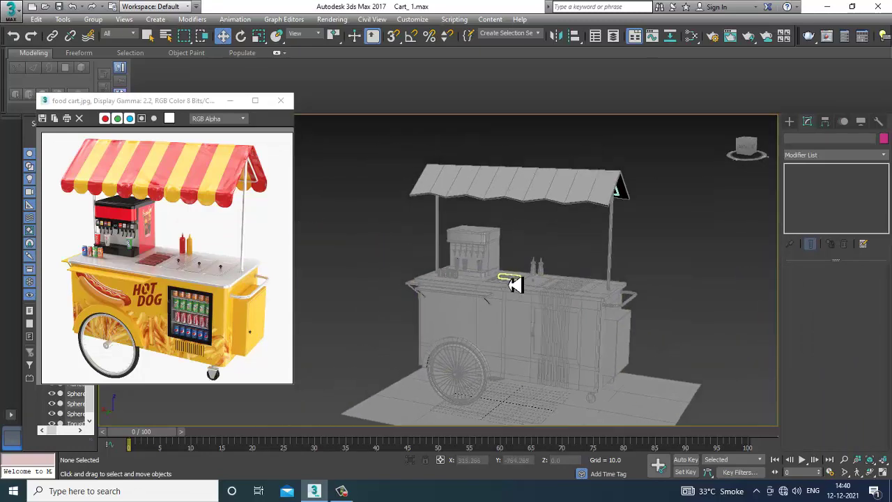